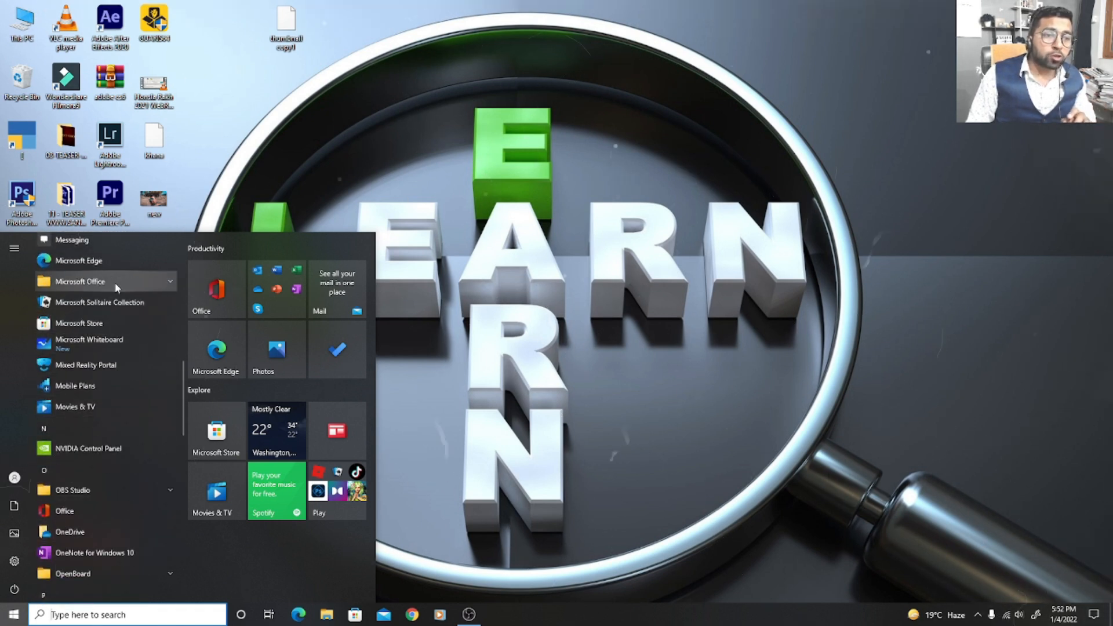
- Launch Microsoft Office Excel 2007 from the Microsoft Office program group and close it again
click(115, 280)
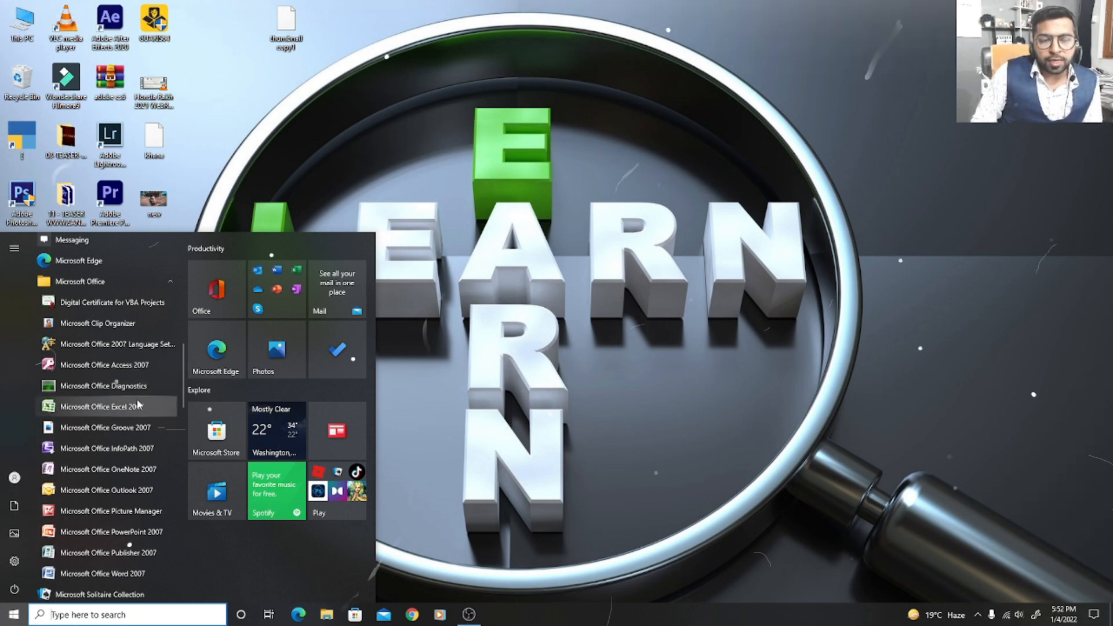
click(120, 407)
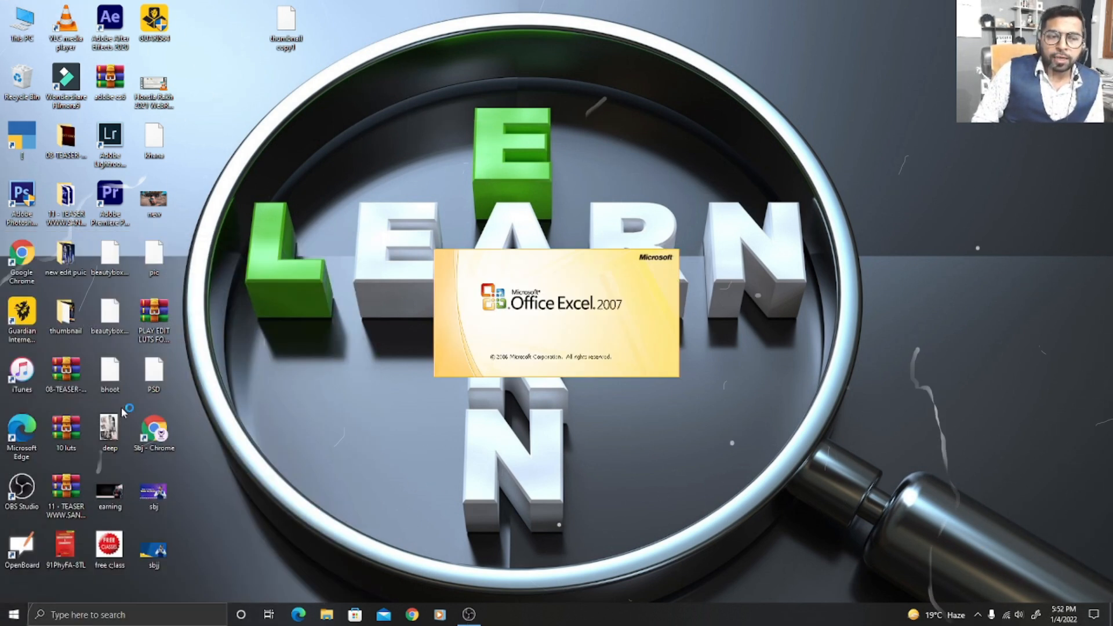
click(1104, 7)
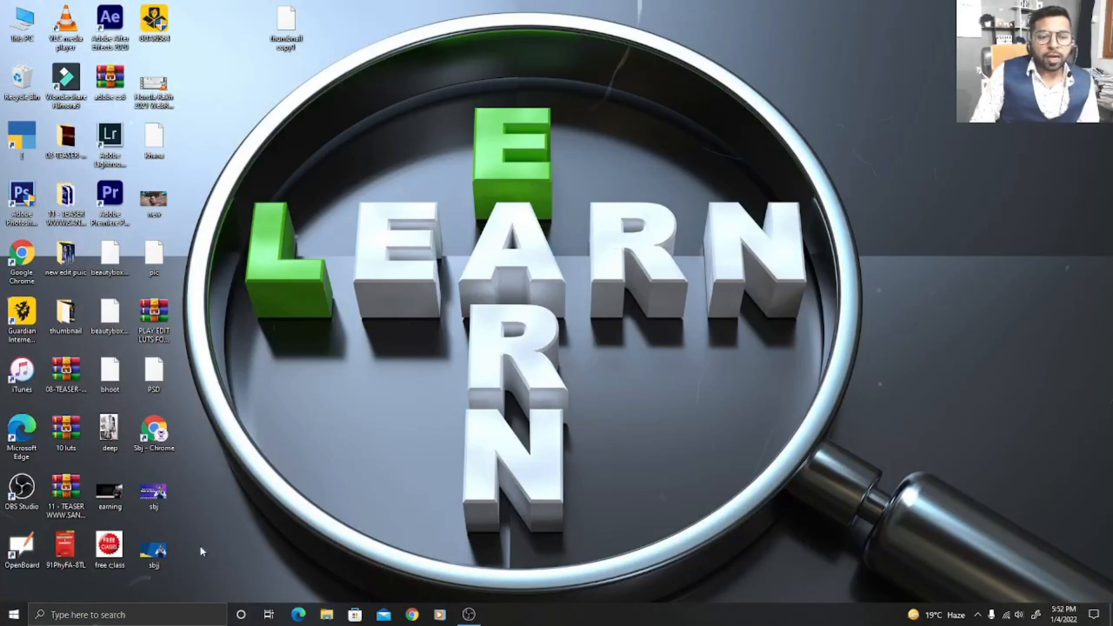
click(978, 615)
right_click(853, 615)
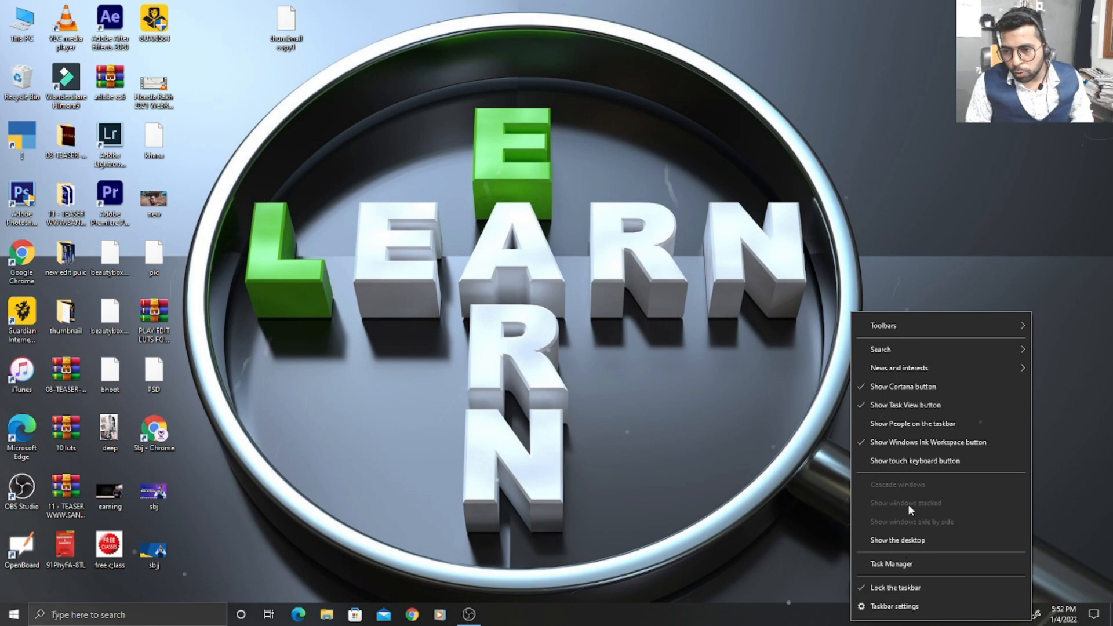
click(827, 568)
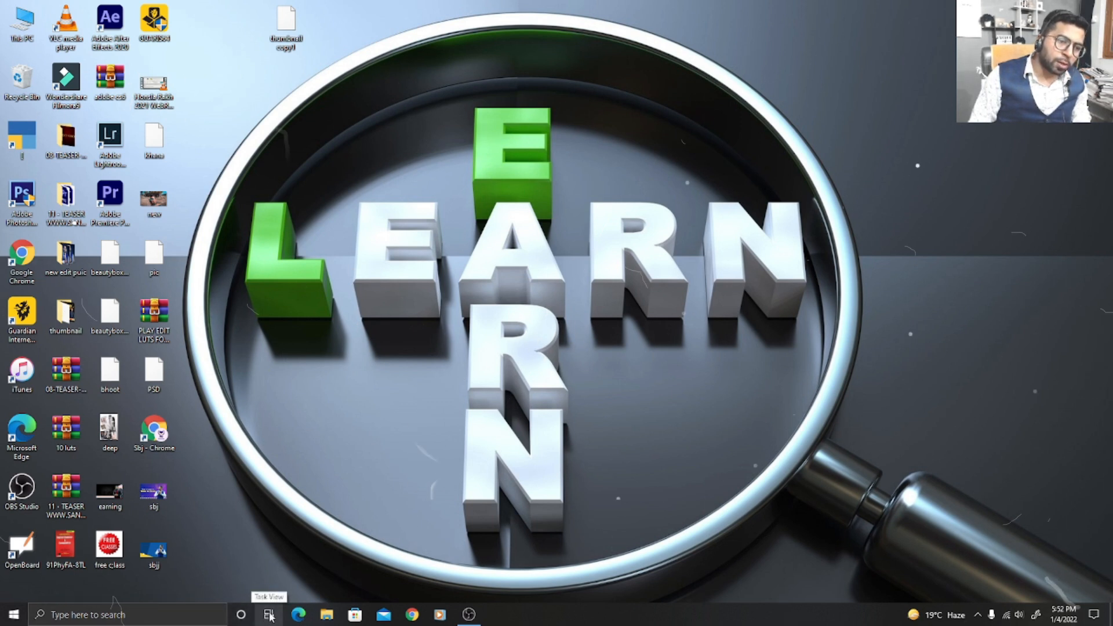
- Search Windows for "excel" and launch Microsoft Office Excel 2007
key(super)
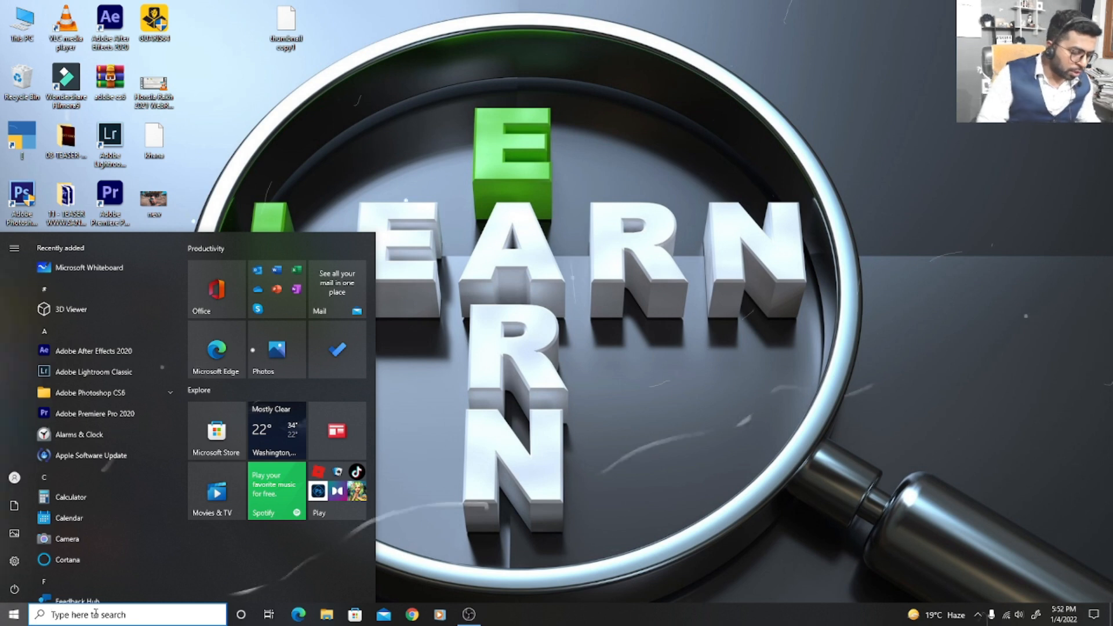
text(excel)
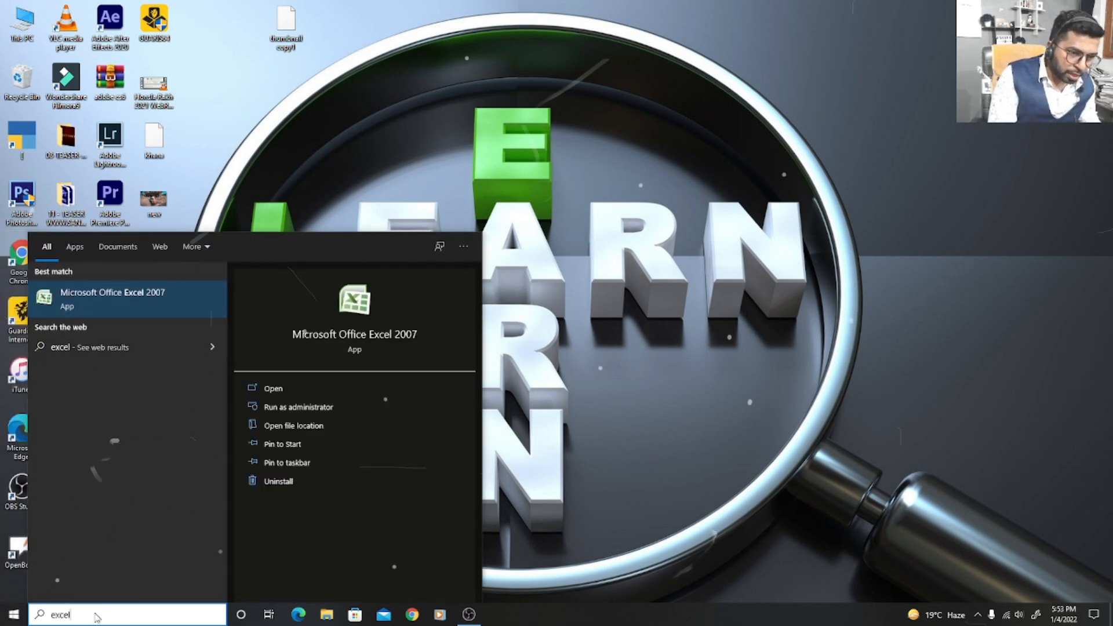
key(Return)
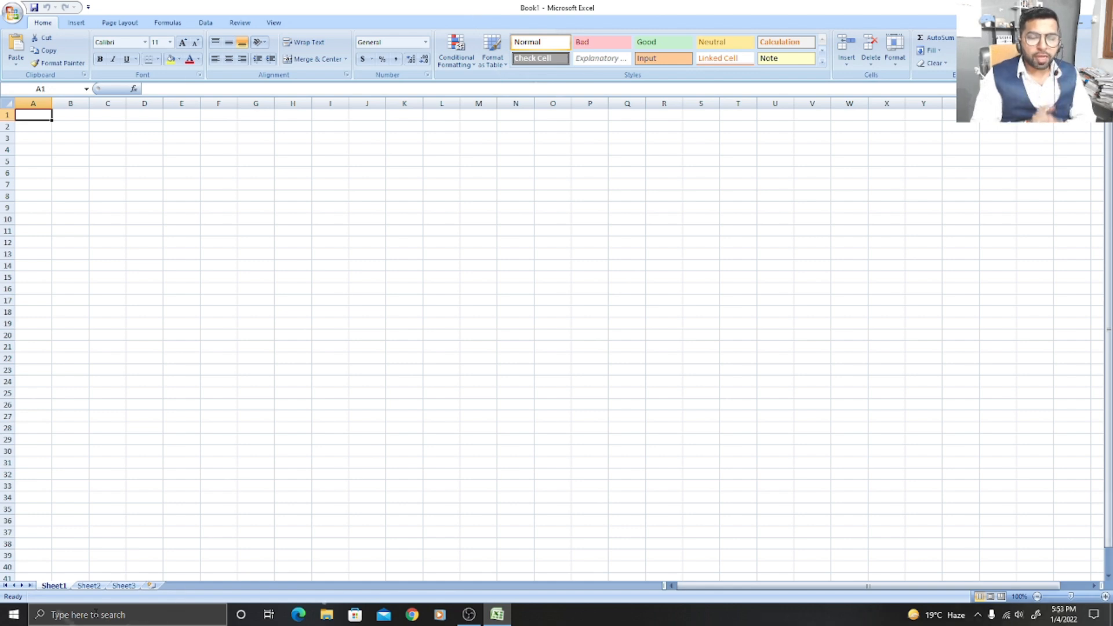
click(468, 617)
click(468, 617)
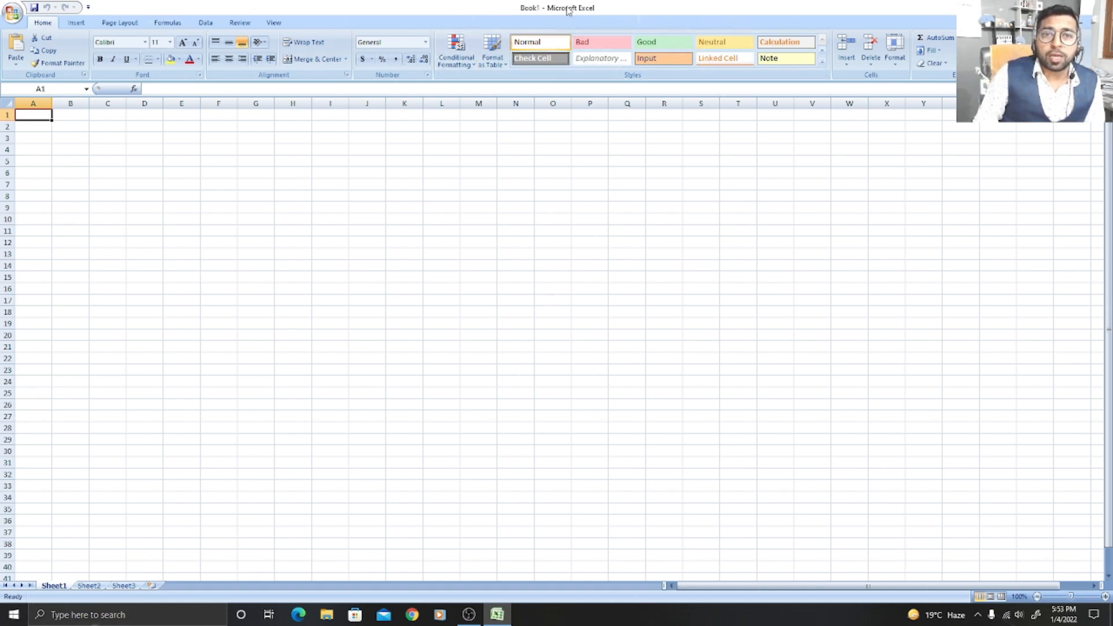
- Look through the Home, Insert, Page Layout, Formulas, Data, Review and View command sets to see what each one offers
click(77, 23)
click(120, 22)
click(168, 22)
click(206, 23)
click(239, 23)
click(273, 23)
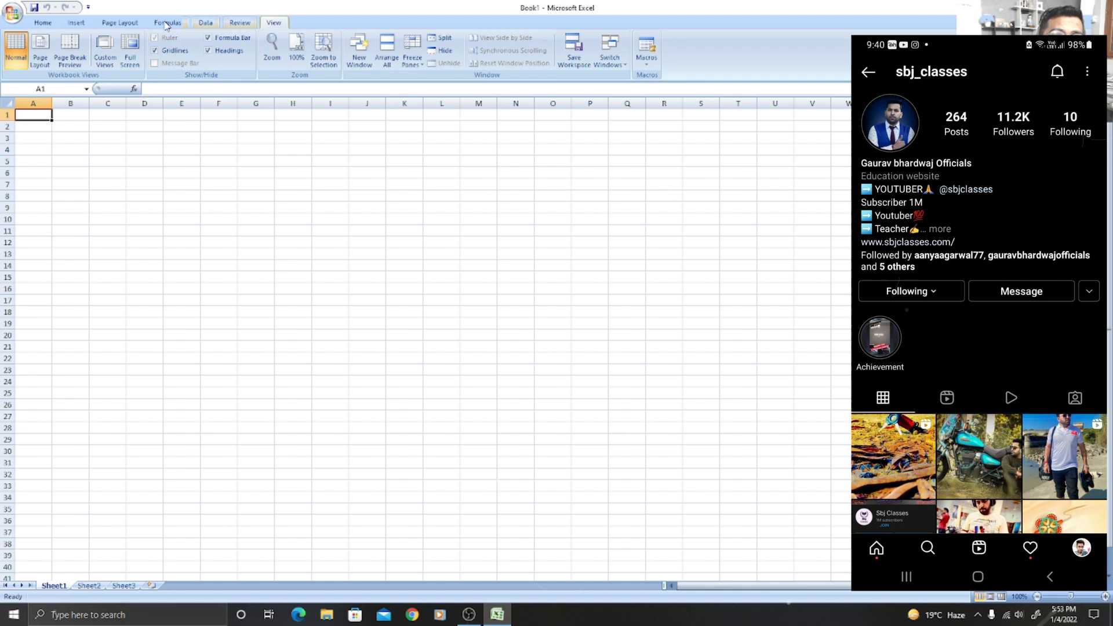
click(45, 23)
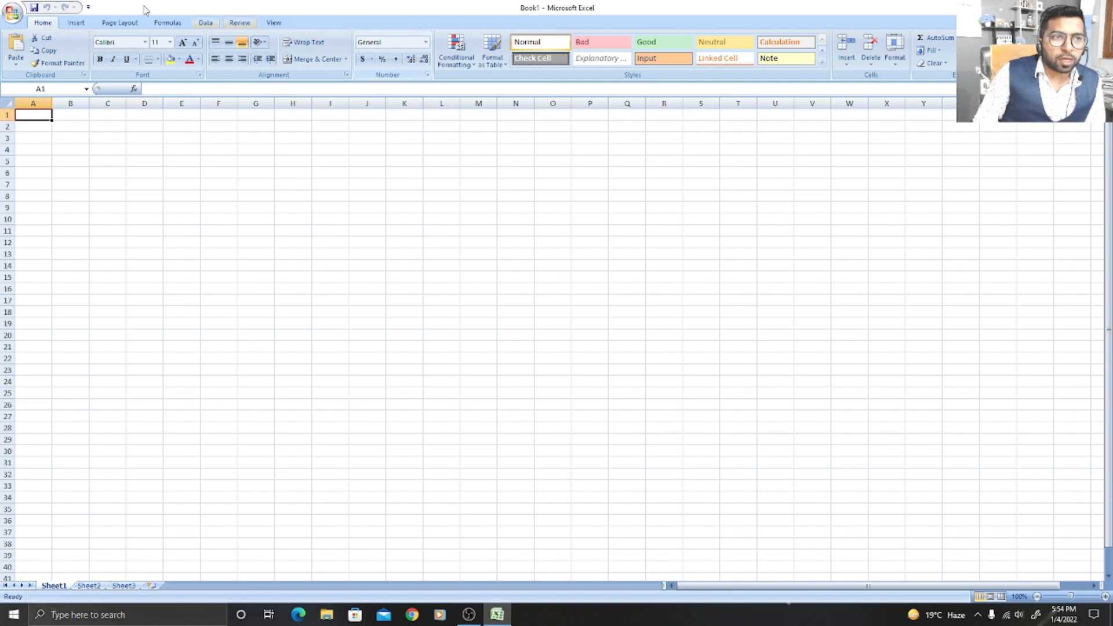
click(75, 23)
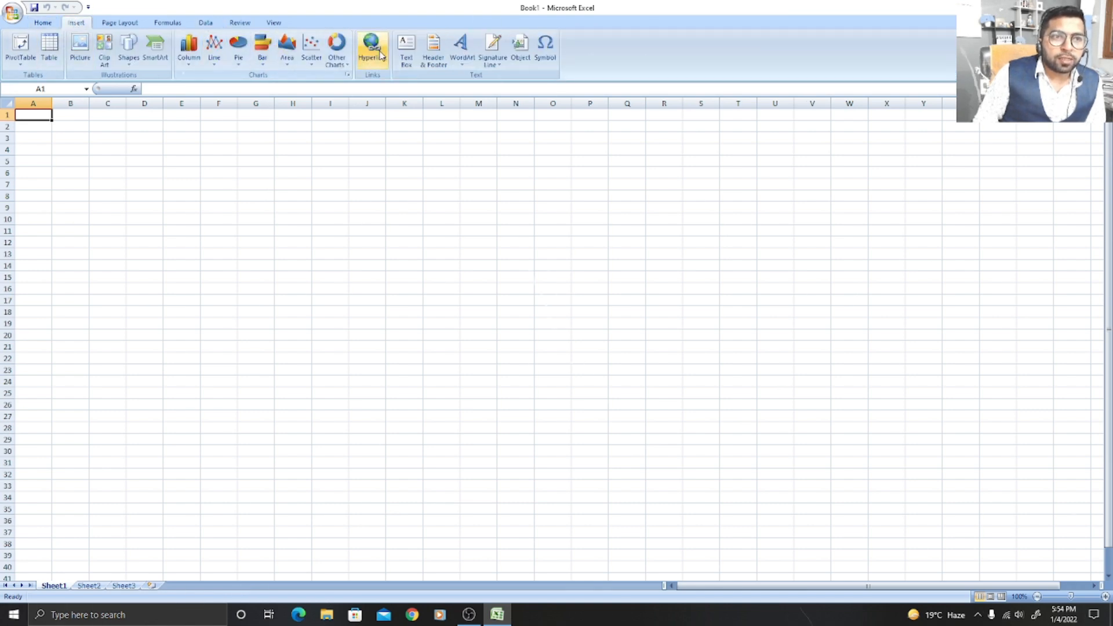
click(129, 25)
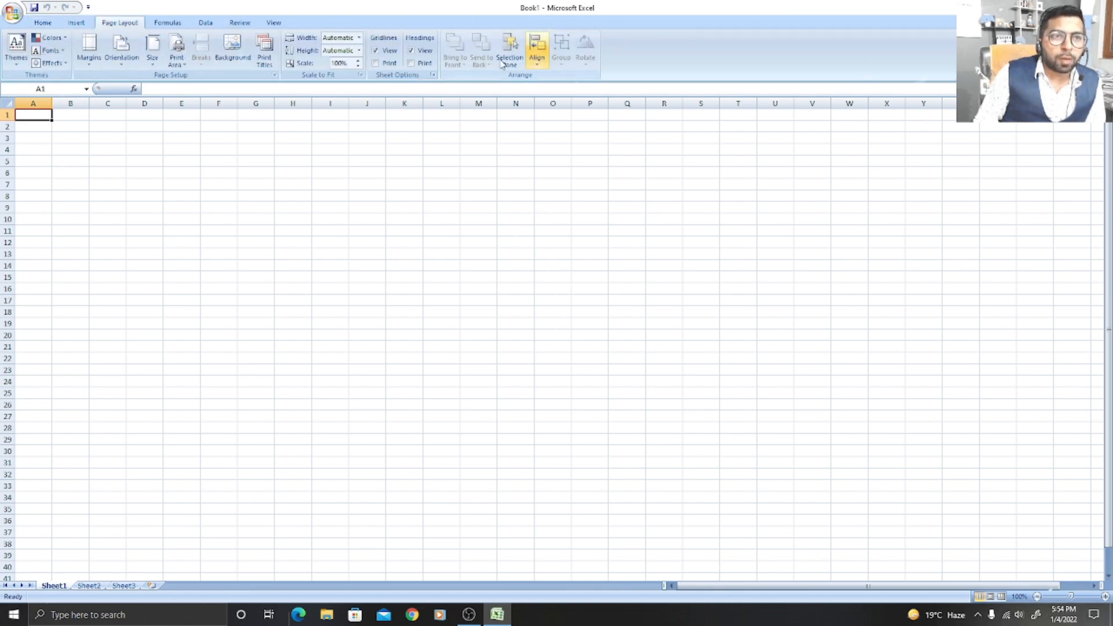
click(167, 25)
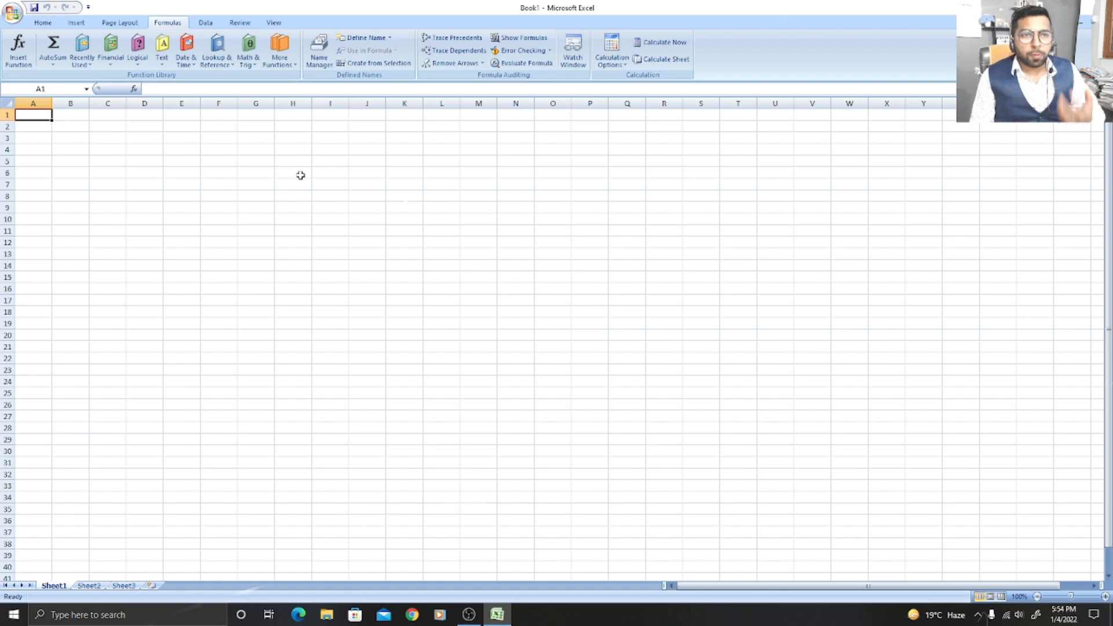
click(204, 23)
click(237, 24)
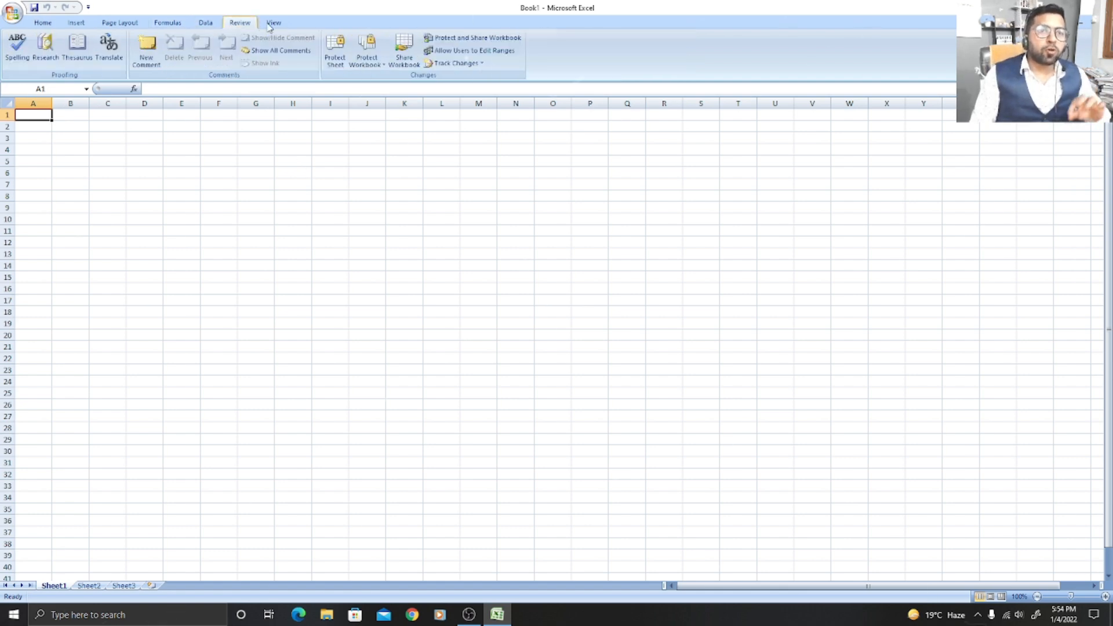
click(276, 24)
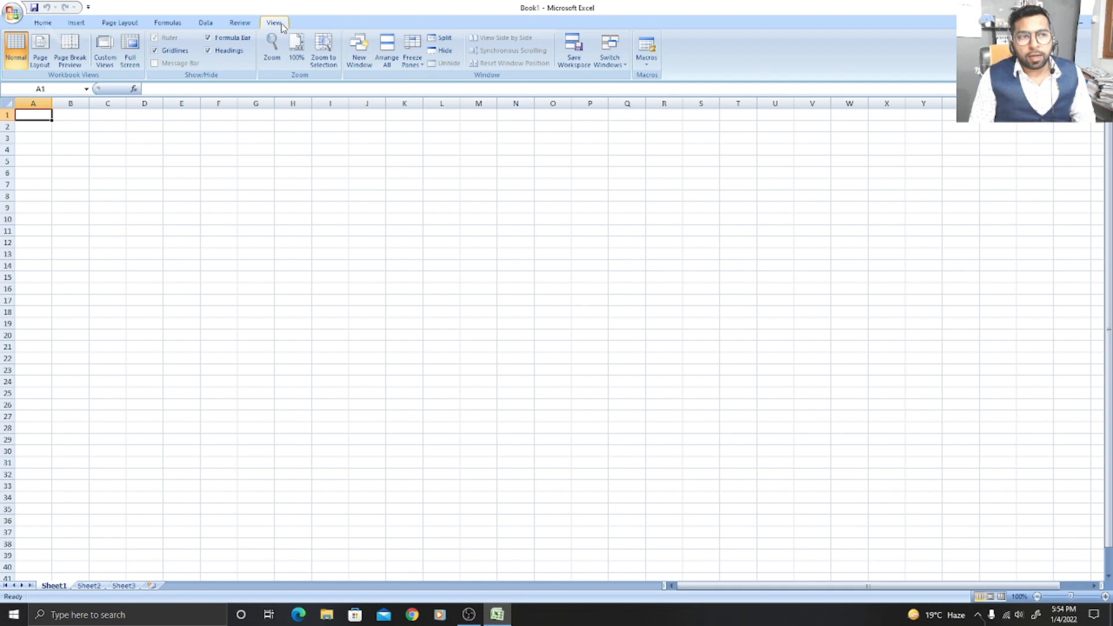
click(43, 23)
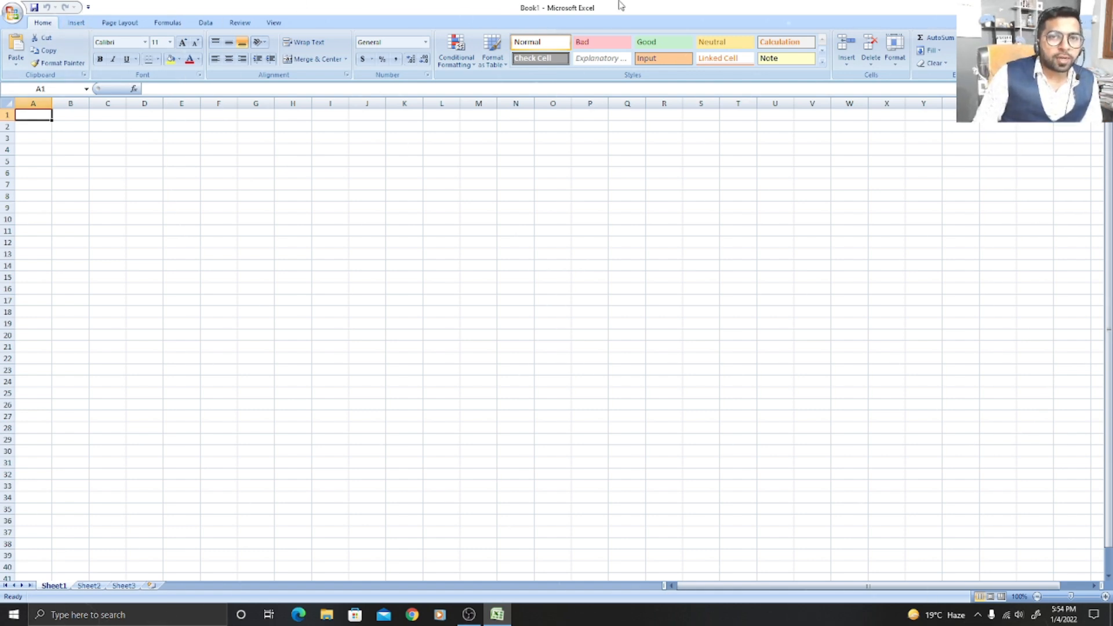
click(76, 23)
click(119, 23)
click(167, 22)
click(206, 22)
click(239, 23)
click(272, 23)
- Highlight cells across rows 3 and 5 and down columns B, F and E, finishing with the range E3:E20
click(243, 176)
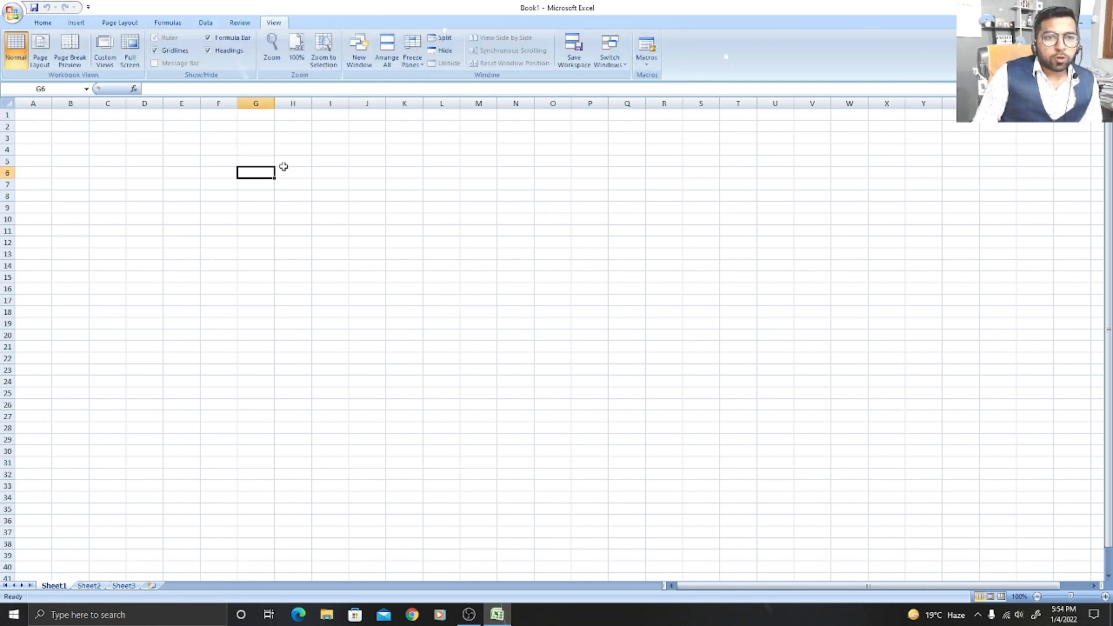
click(7, 138)
drag(58, 138, 960, 138)
drag(82, 158, 70, 577)
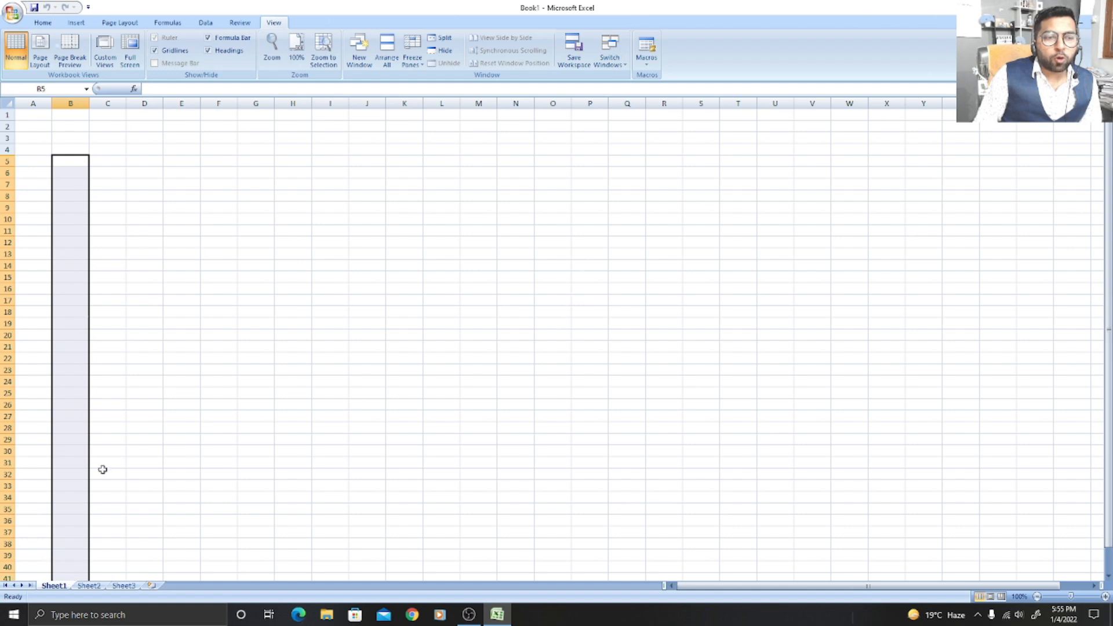
drag(112, 158, 895, 158)
drag(219, 173, 225, 429)
drag(186, 142, 174, 332)
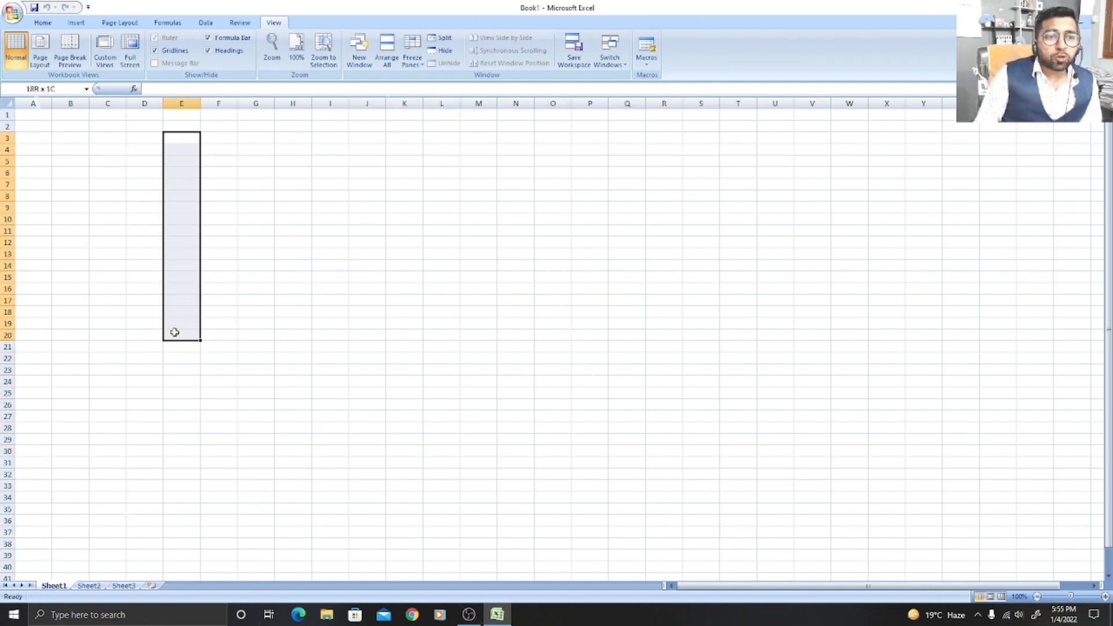
- Select the single cells A17 and I19, and highlight column H down to cell H44
scroll(180, 363, down, 5)
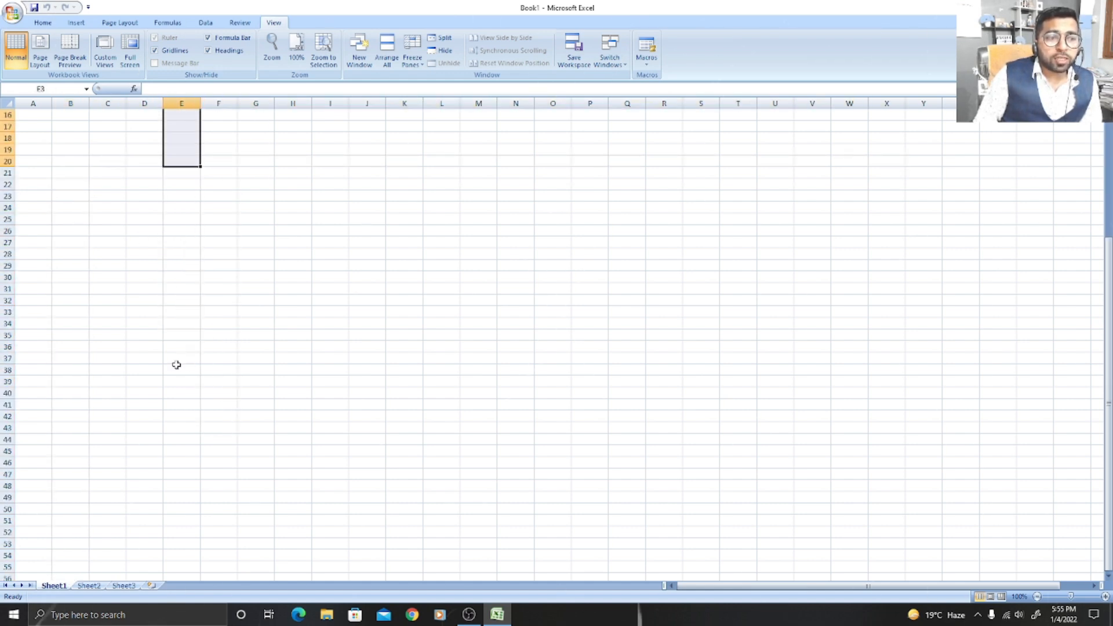
click(49, 125)
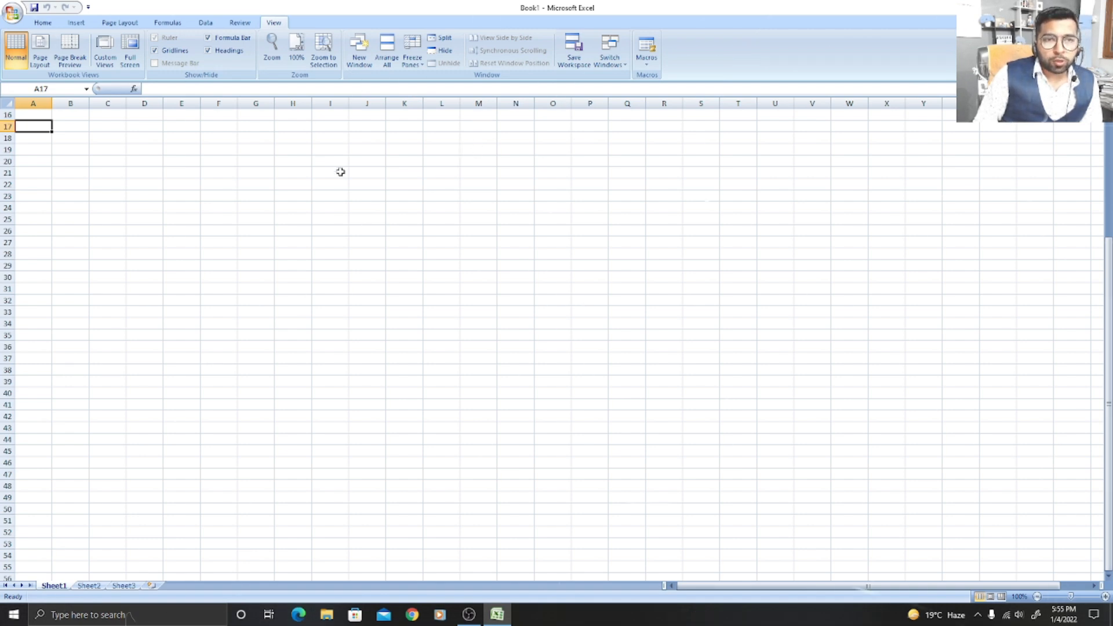
click(336, 147)
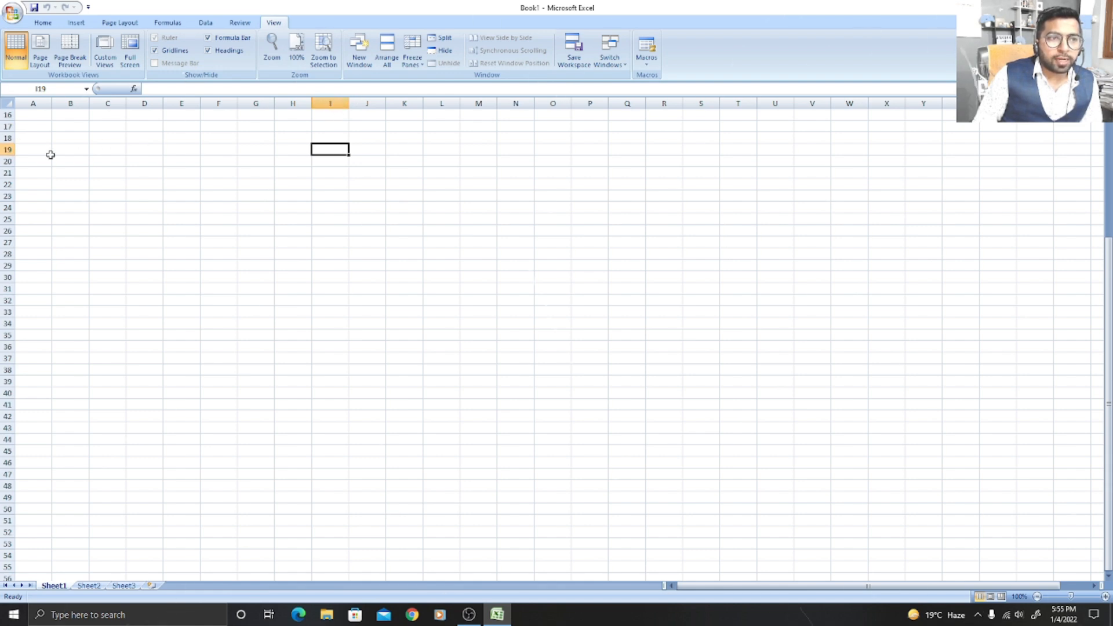
scroll(282, 199, up, 3)
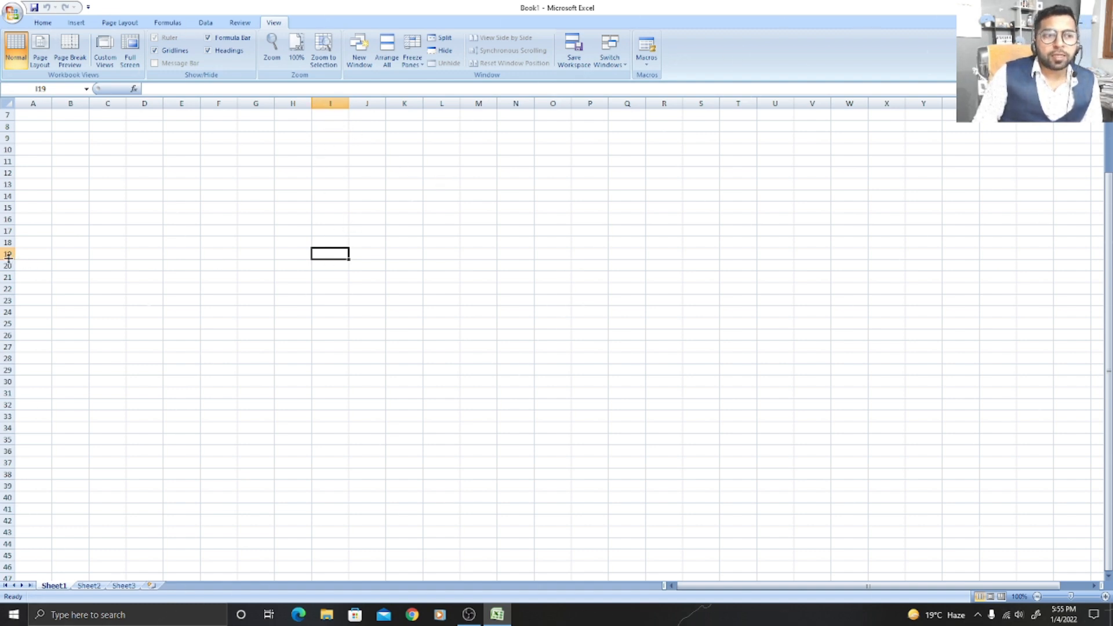
click(302, 253)
drag(297, 116, 290, 541)
click(291, 541)
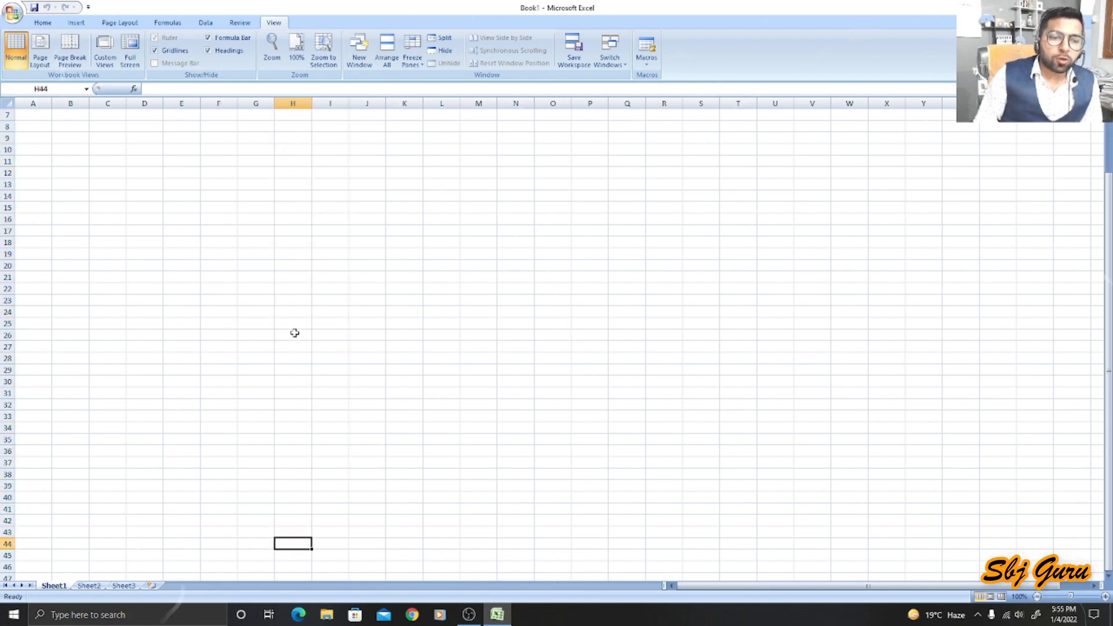
- Select the range H125:H160 further down the sheet
scroll(288, 347, down, 7)
scroll(164, 372, down, 20)
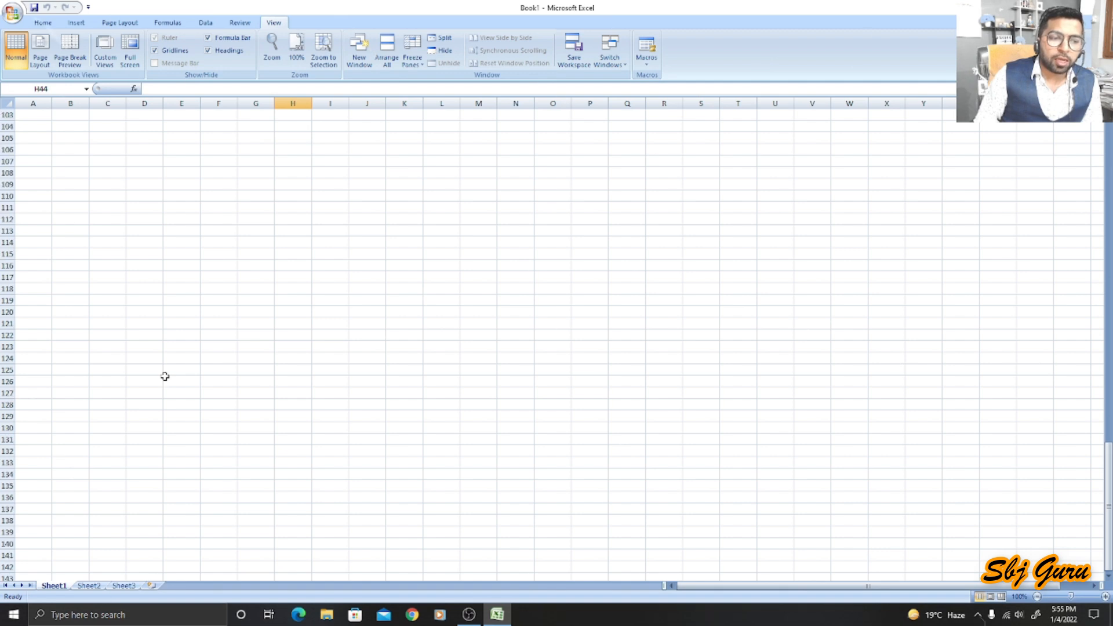
drag(7, 301, 7, 301)
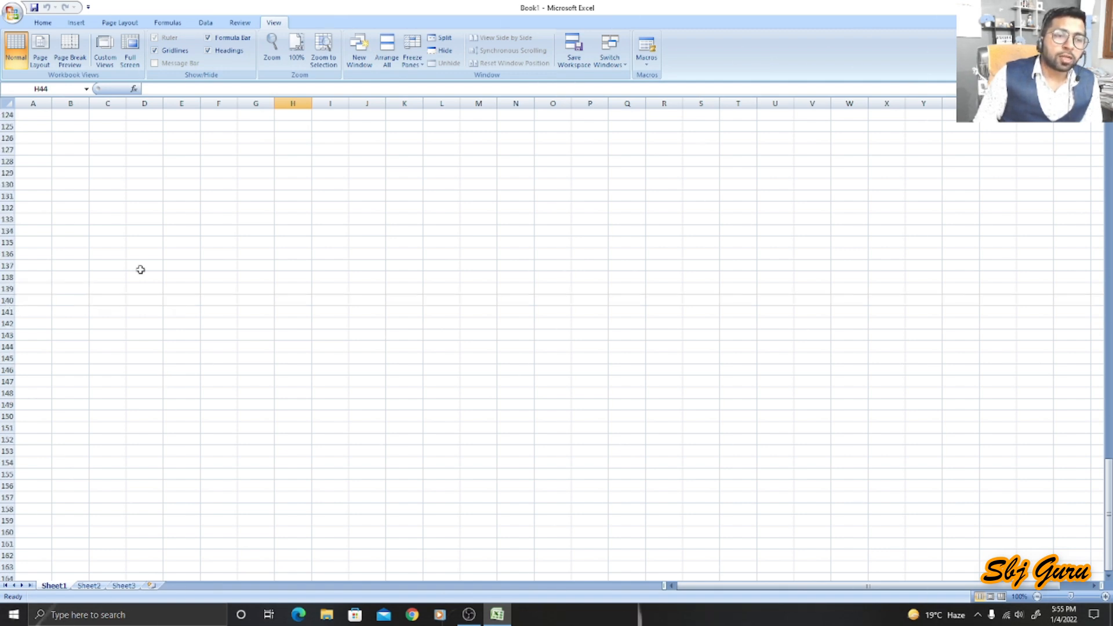
drag(293, 126, 302, 532)
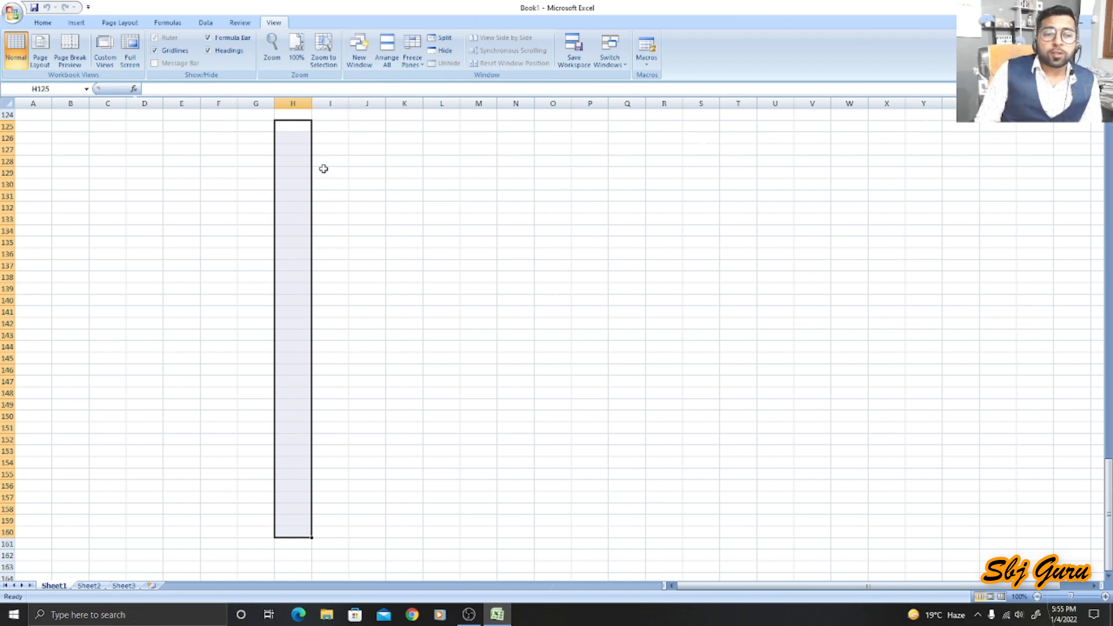
- Select the rectangular block F64:M78 and reselect it as the larger block F64:Q83
scroll(284, 267, down, 11)
scroll(294, 188, up, 7)
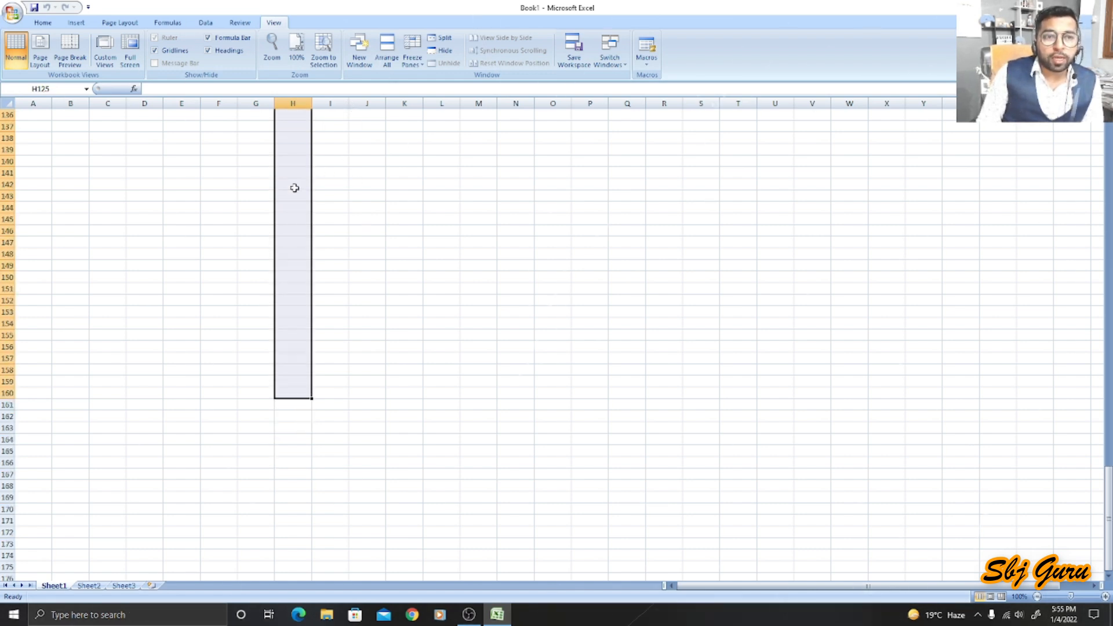
scroll(294, 188, up, 12)
scroll(293, 157, up, 12)
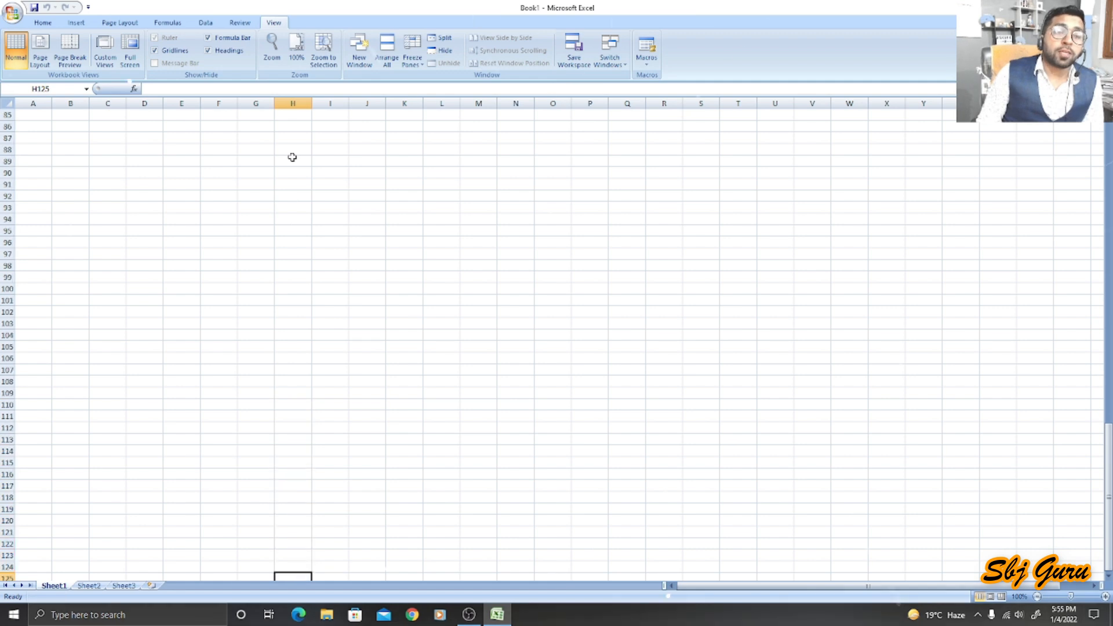
scroll(293, 157, up, 1)
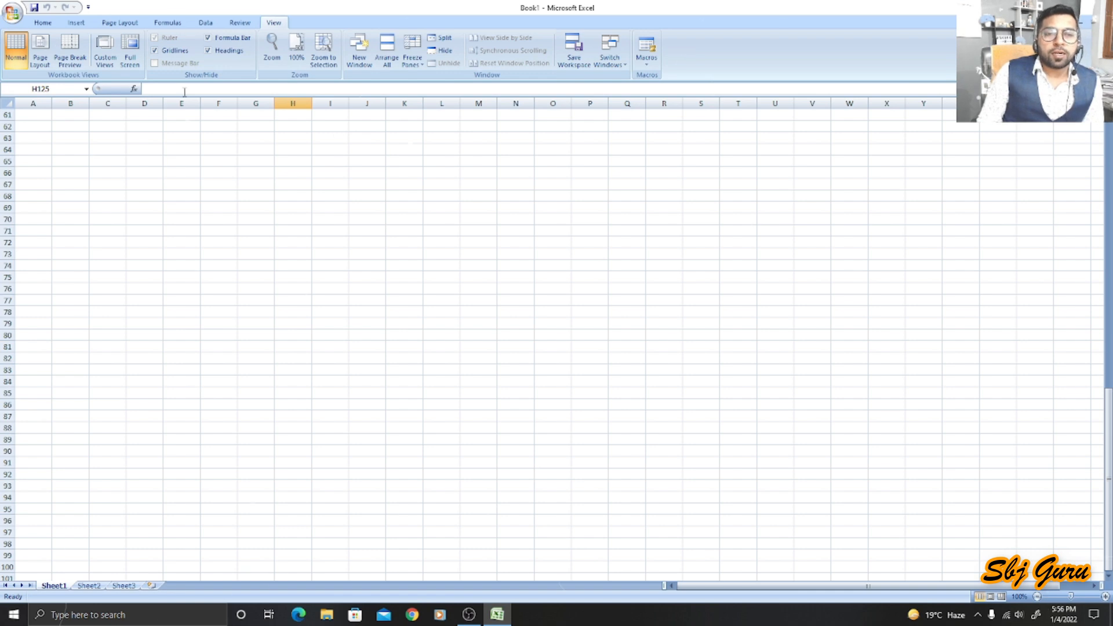
drag(336, 184, 292, 255)
drag(289, 149, 298, 206)
drag(226, 150, 497, 316)
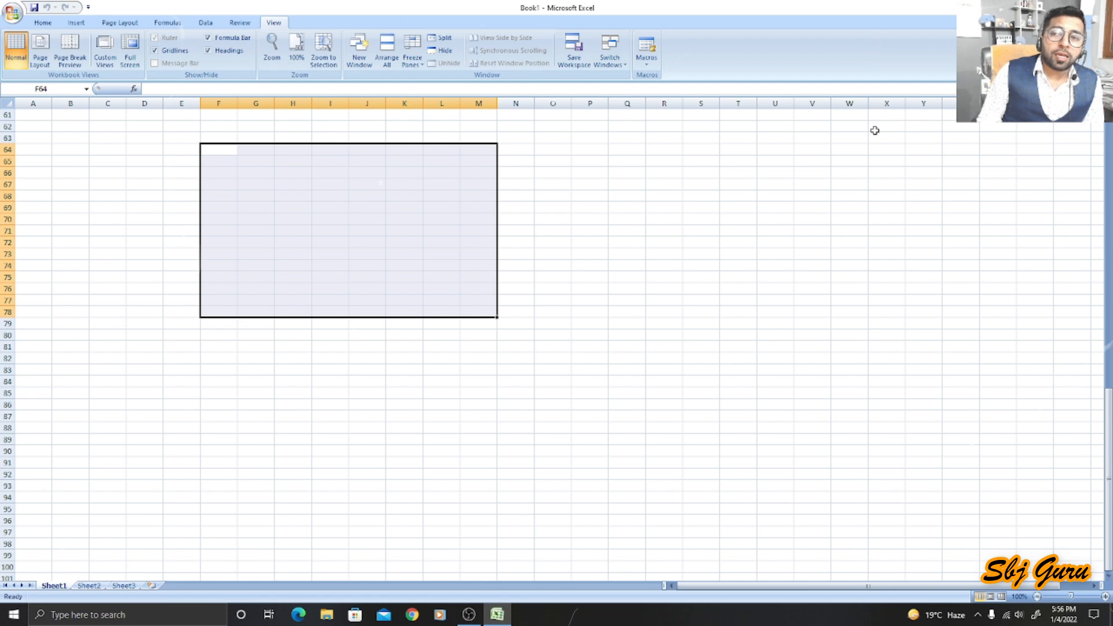
drag(218, 150, 603, 363)
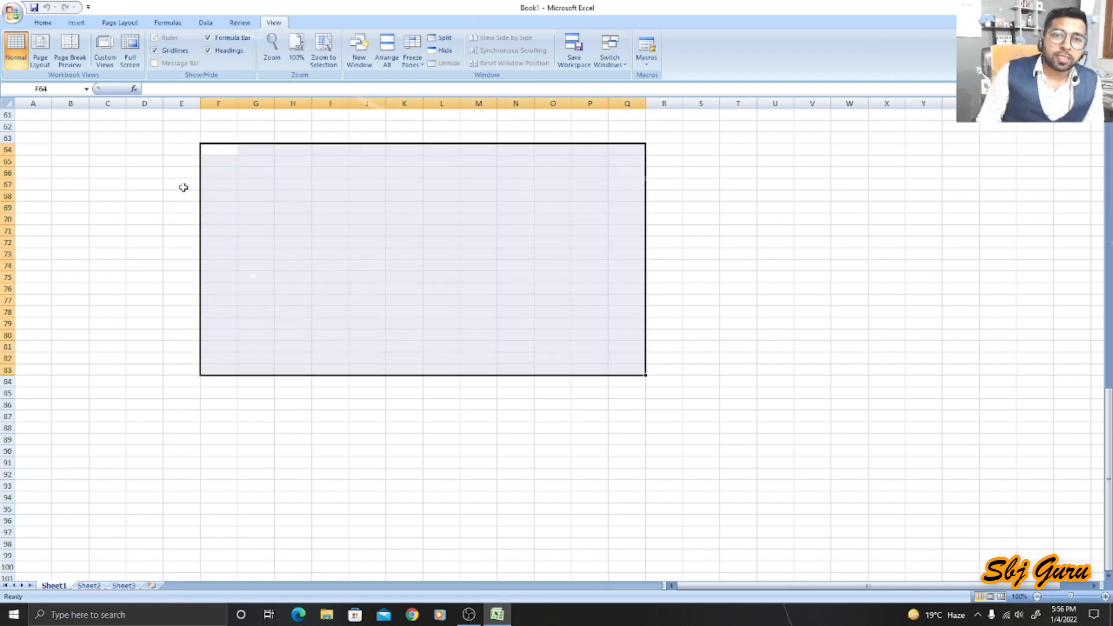
- Highlight a run of cells down column F and another across row 72 to column AD
click(269, 125)
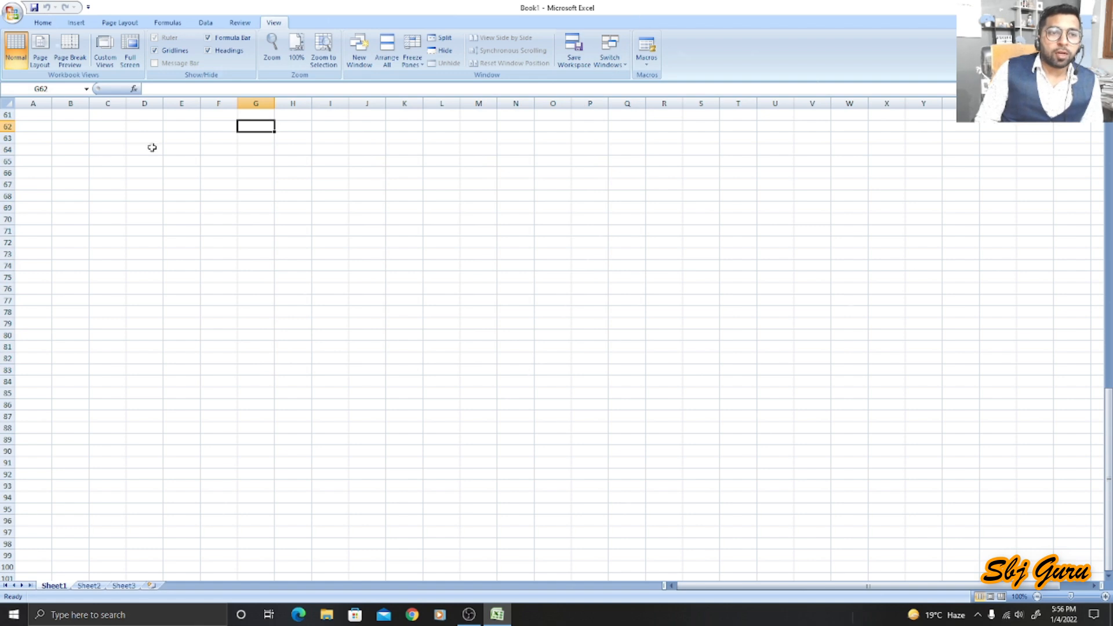
drag(207, 129, 238, 560)
drag(75, 141, 945, 141)
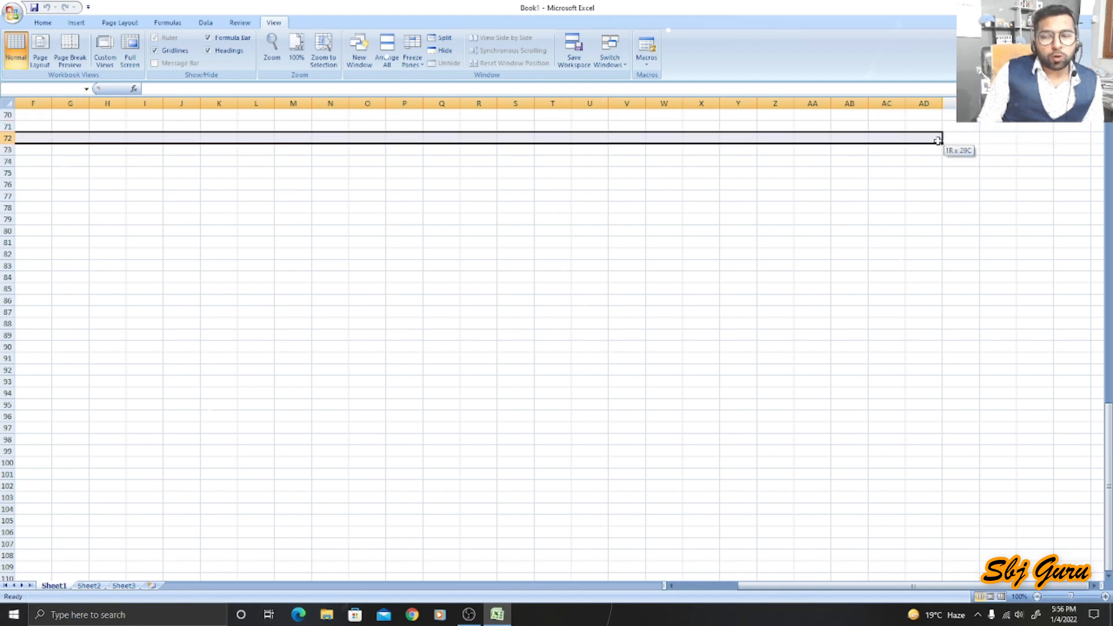
- Select cells at the start of row 72 and single cells in rows 72 and 73, ending on H73
drag(1056, 142, 3, 137)
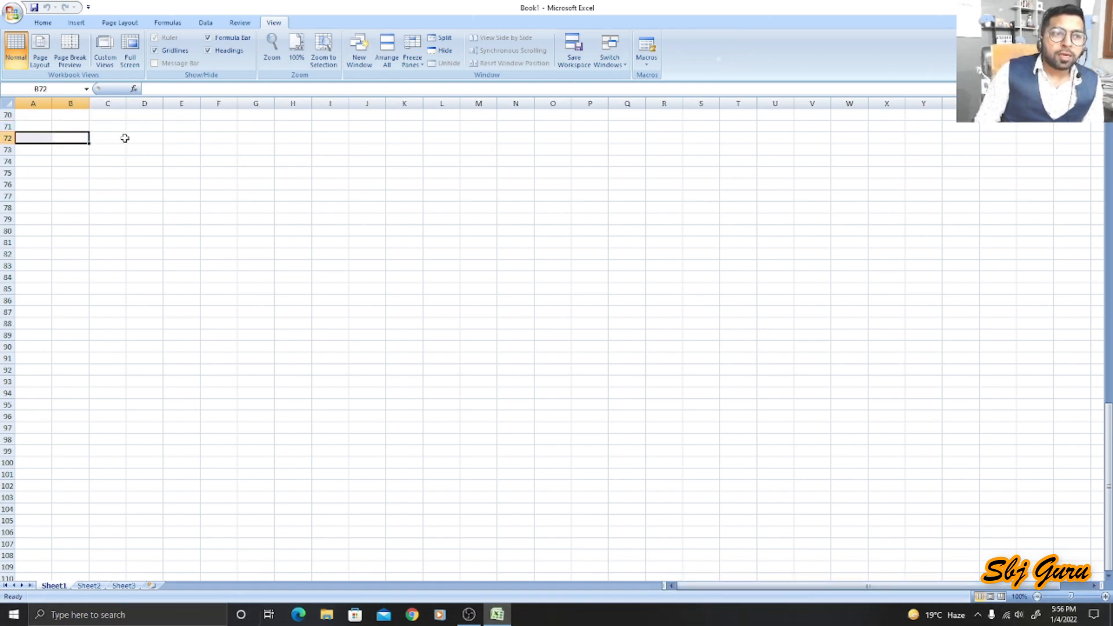
click(94, 138)
click(155, 138)
click(181, 150)
click(283, 151)
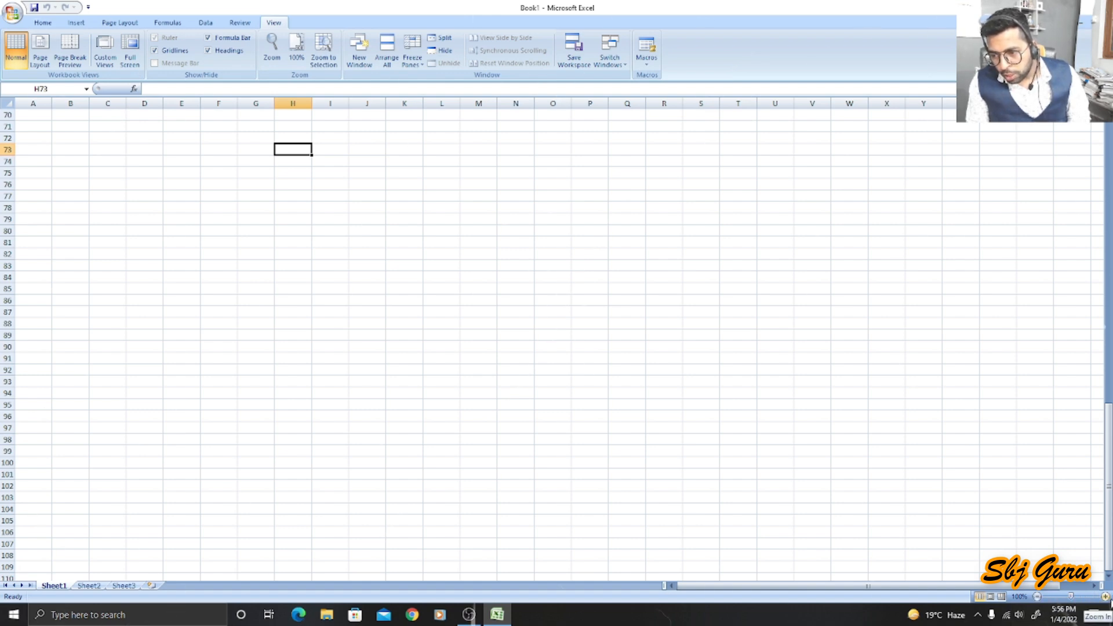
- Zoom the sheet in to 140% and select the single cells B74 and B75
click(1106, 597)
click(1105, 597)
click(1105, 597)
click(1105, 597)
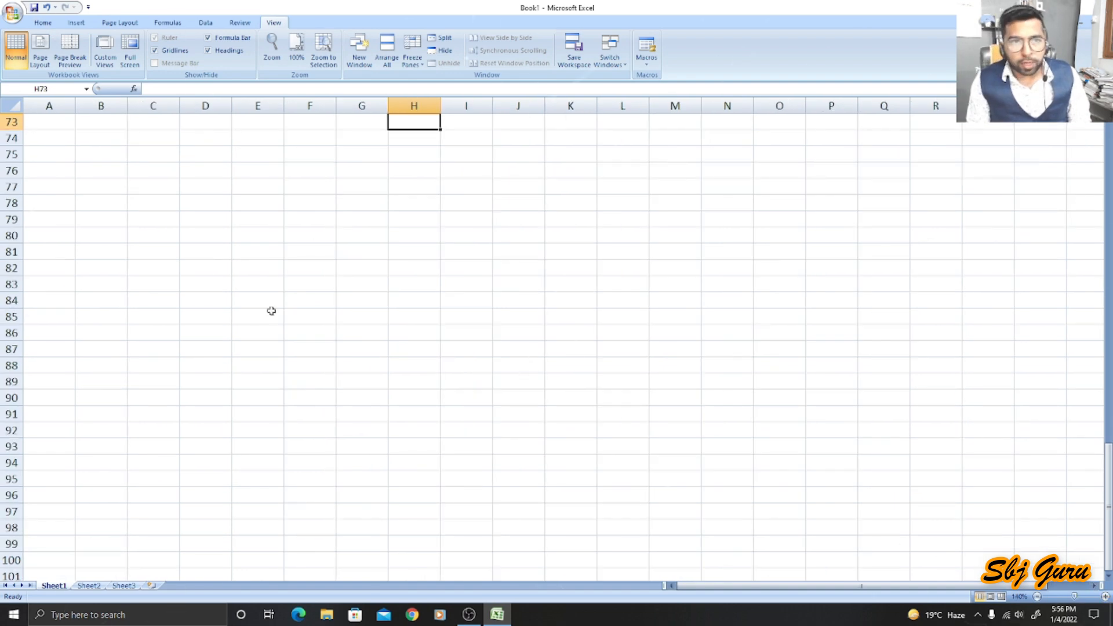
click(84, 138)
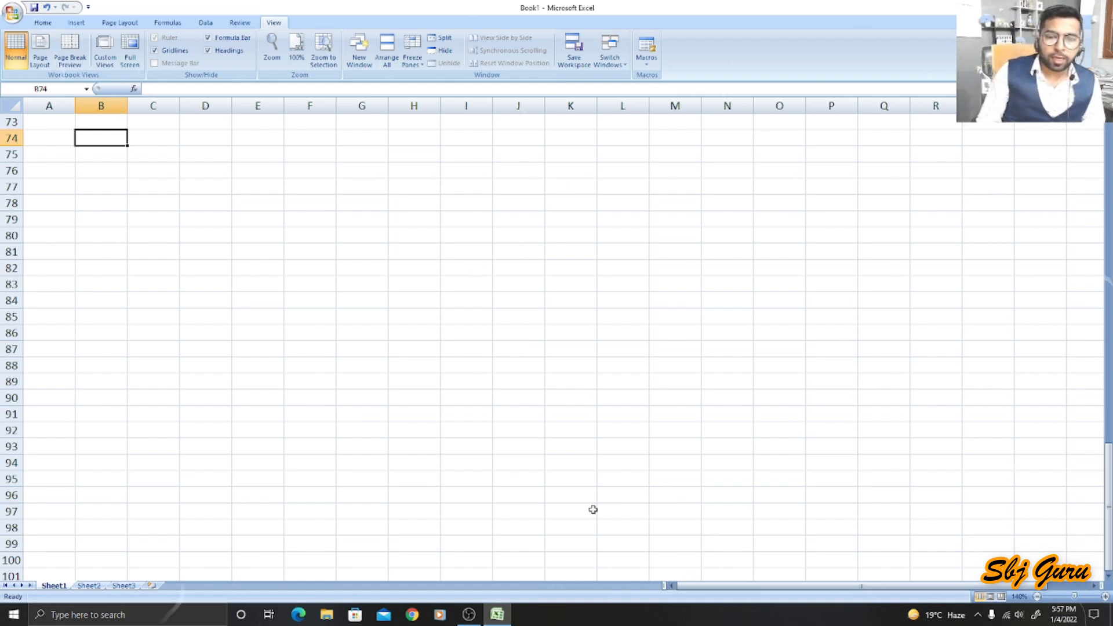
click(98, 157)
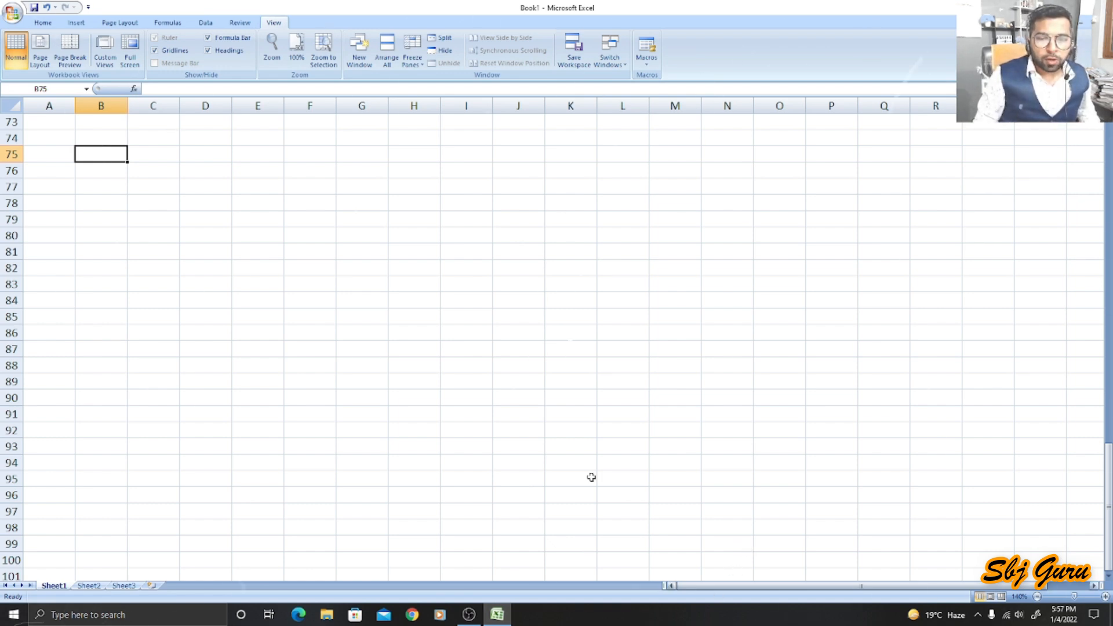
- Enter the title "Purchase List" in cell B2
scroll(102, 139, up, 20)
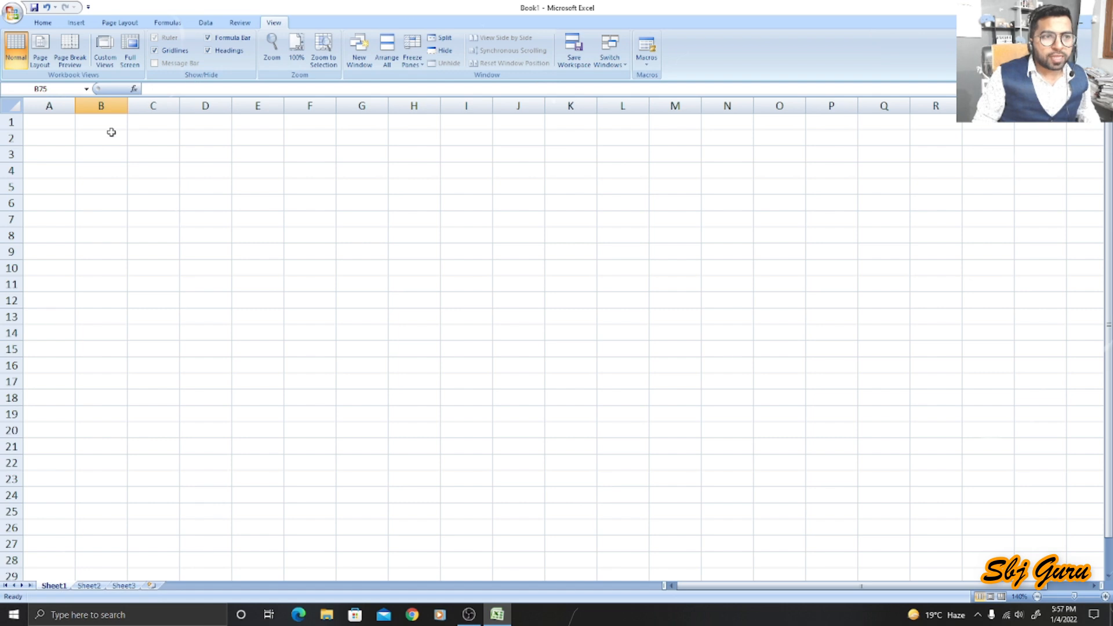
click(103, 140)
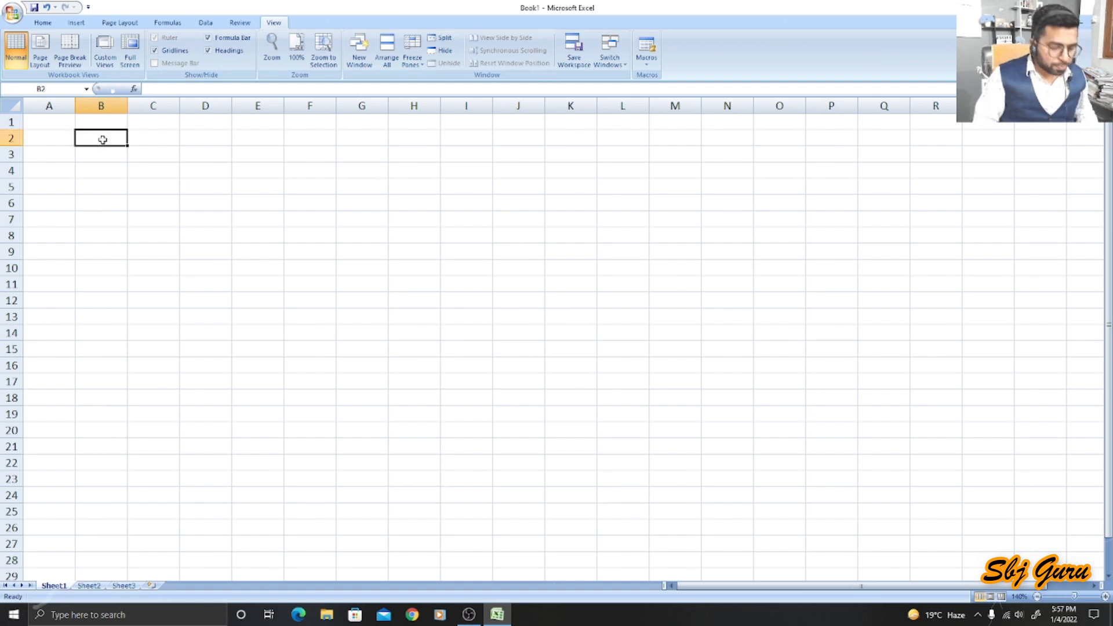
text(Purchase List)
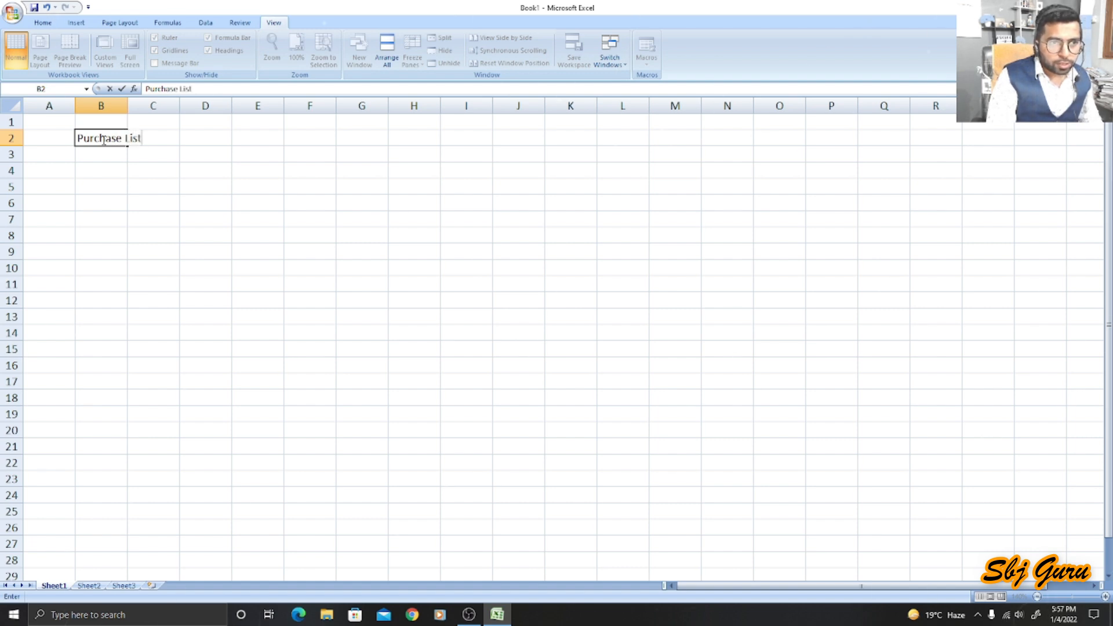
click(207, 172)
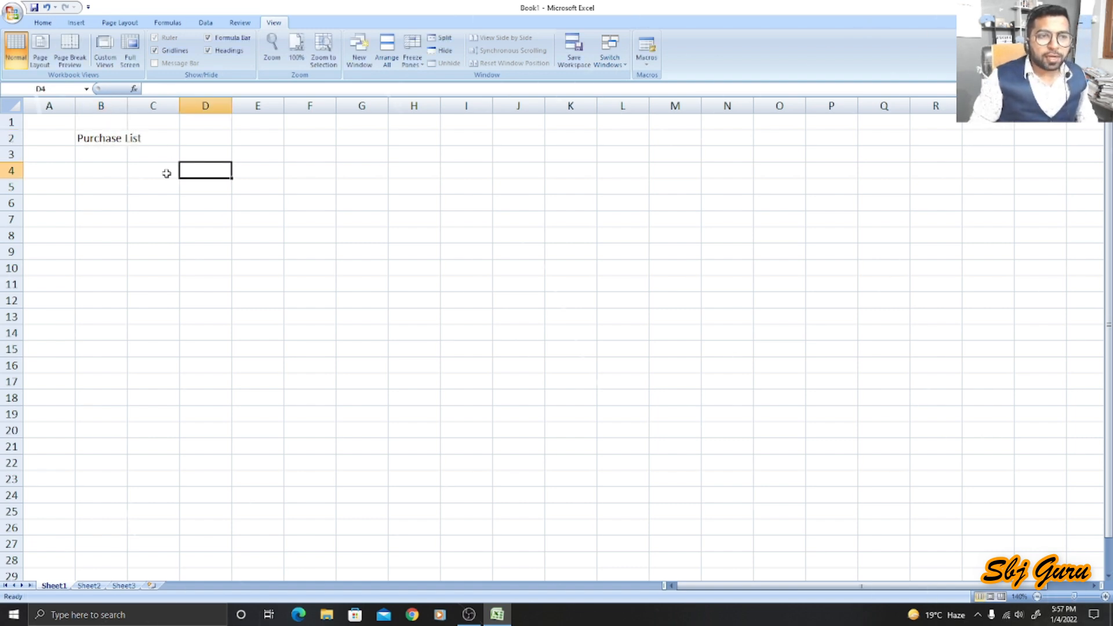
- Extend the title in cell B2 to read "Purchase List ( 2021-2022)"
click(145, 143)
key(Left)
key(F2)
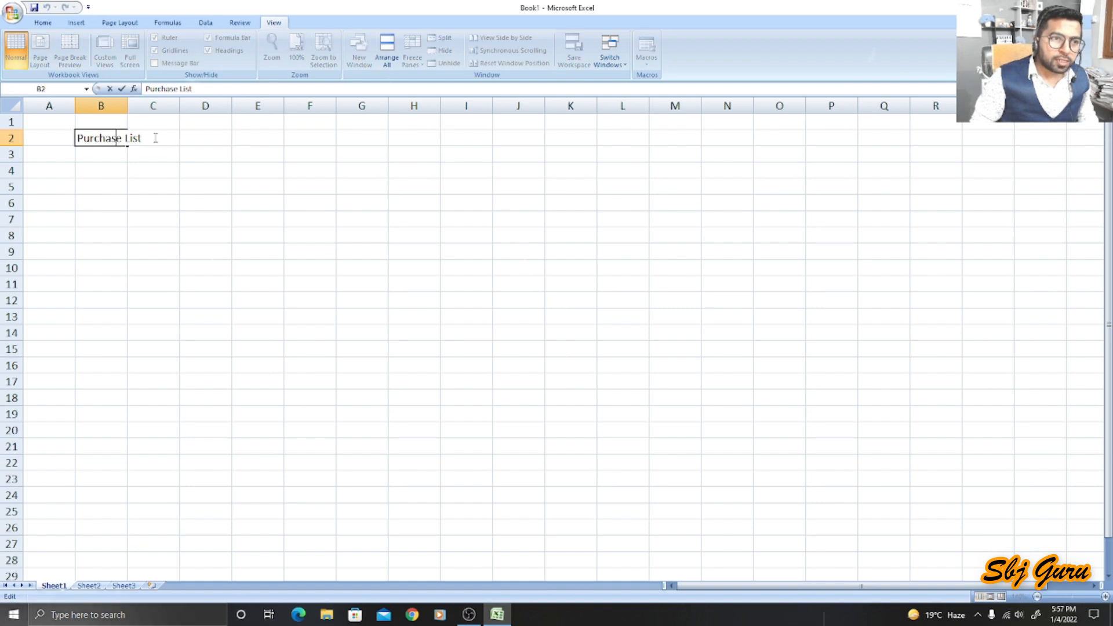
text(( 2-)
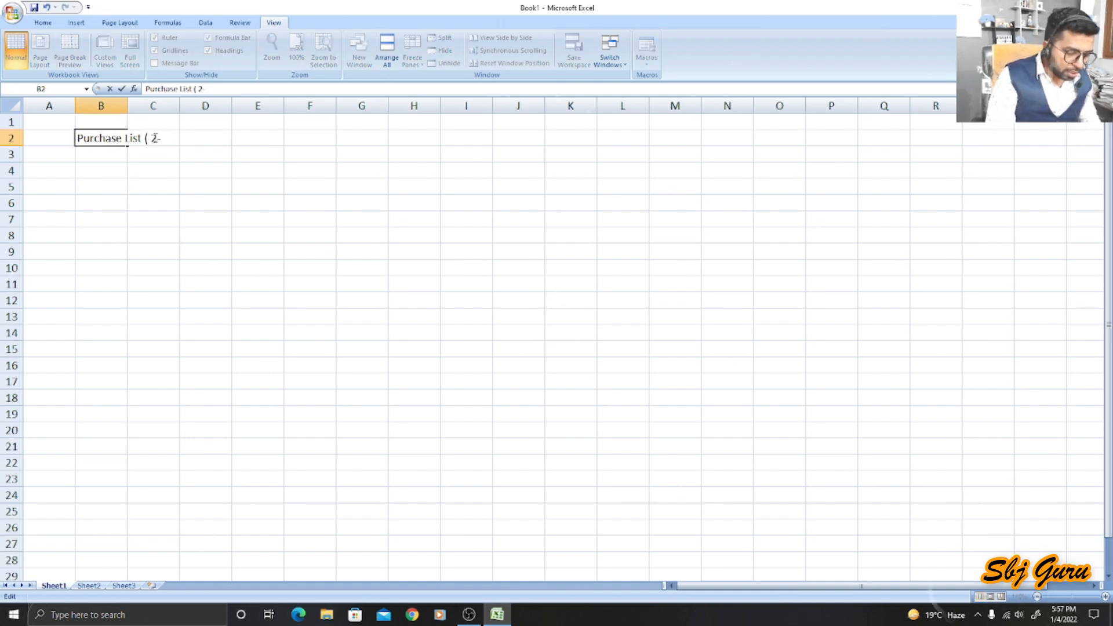
text(02)
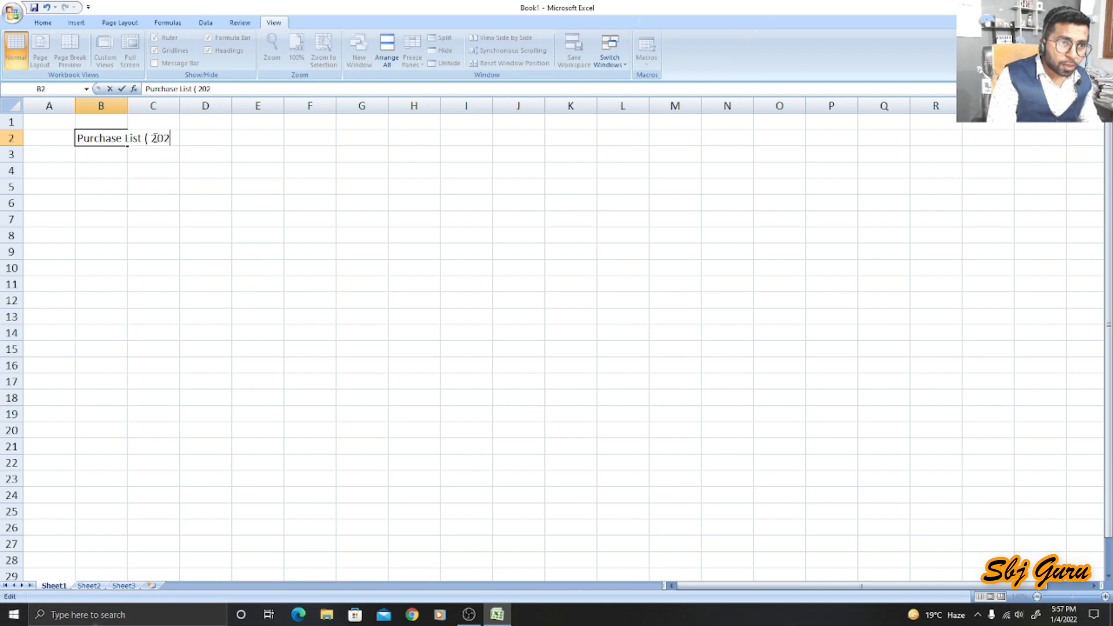
text(1-2022))
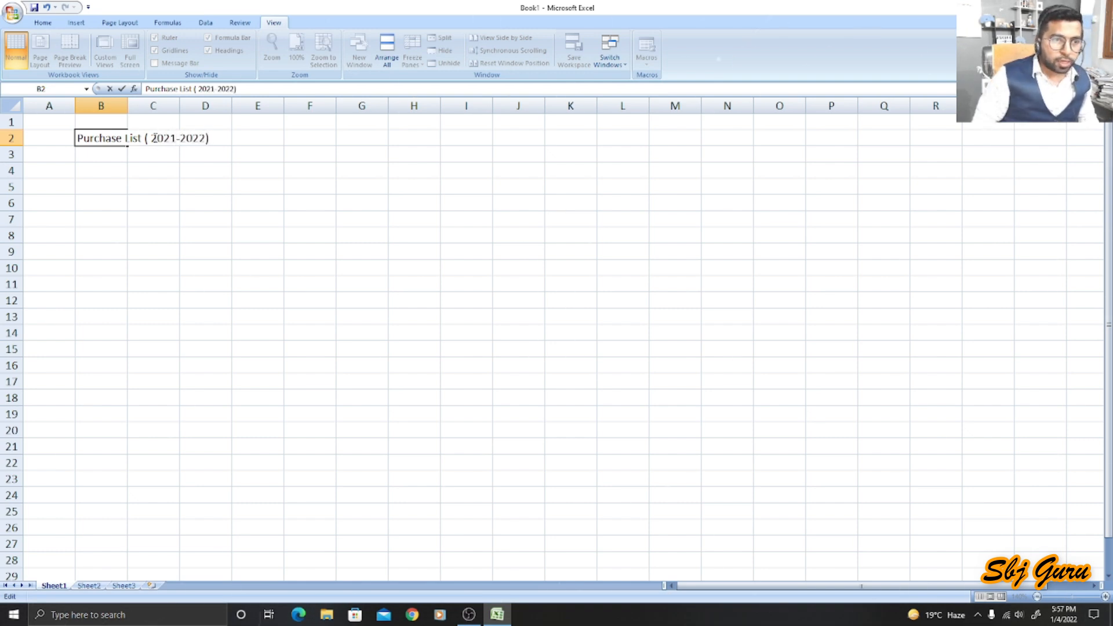
key(Return)
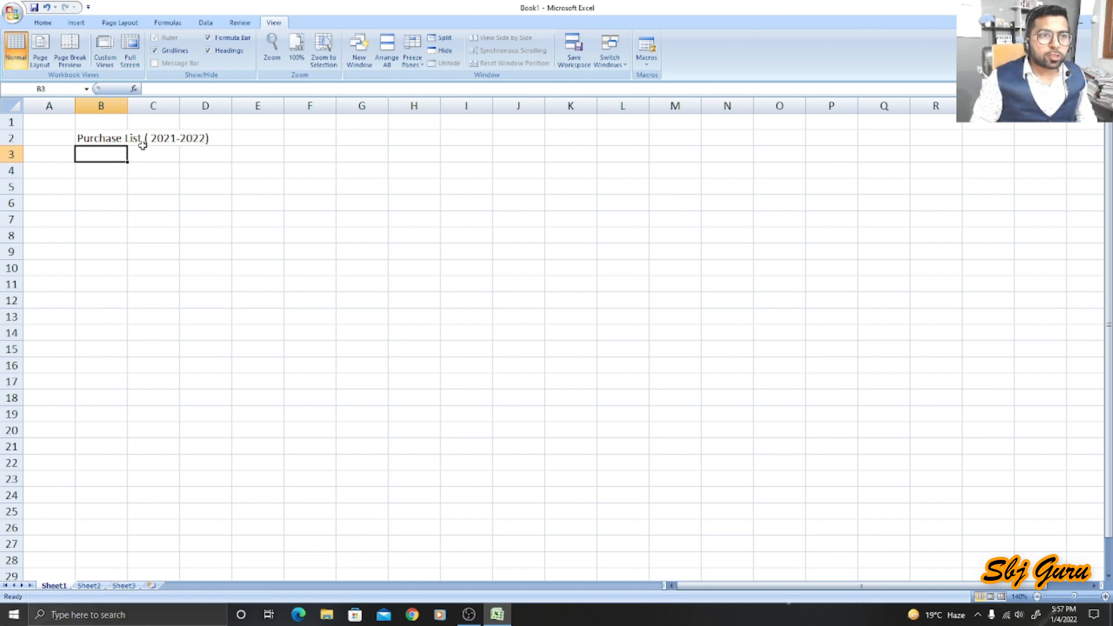
- Enter the headings S no., Items, Qty, Rate and Amount across cells A3 to E3
click(61, 154)
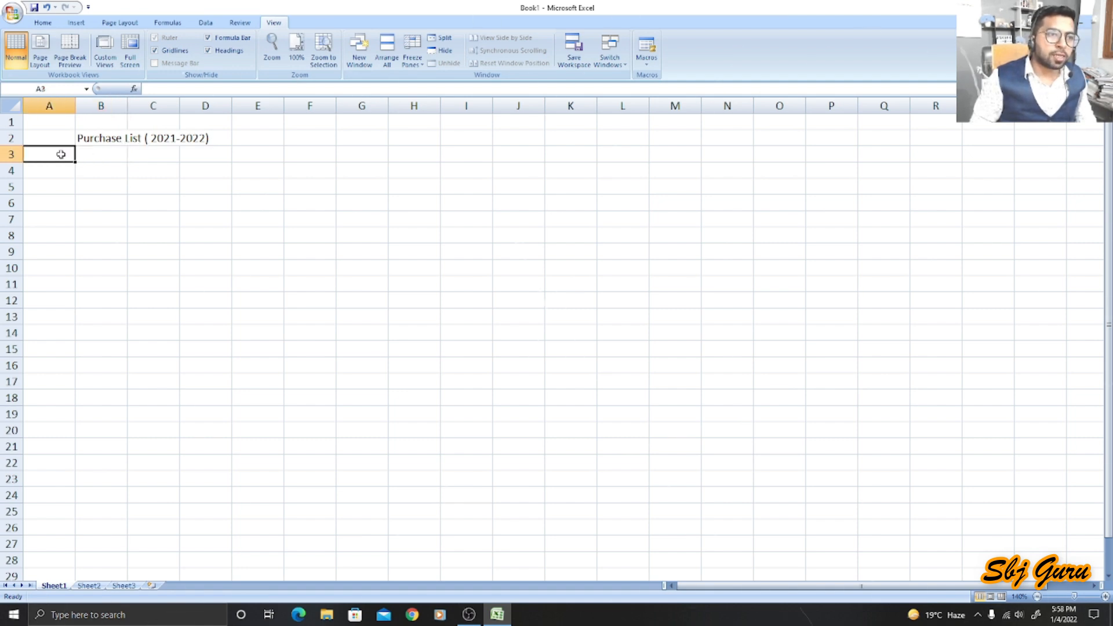
text(S no.)
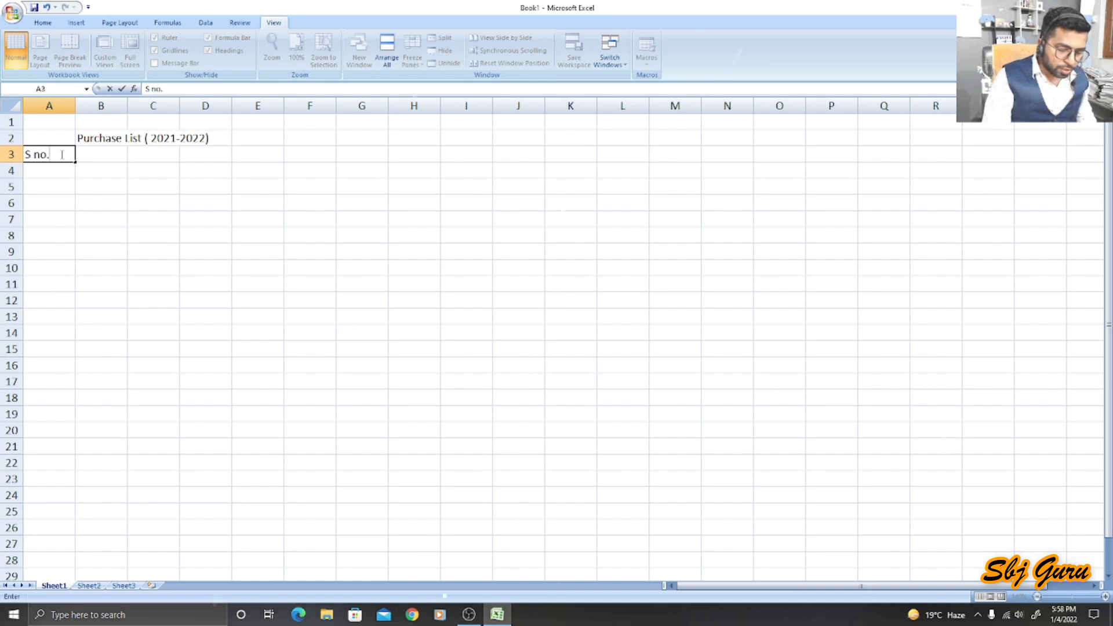
key(Tab)
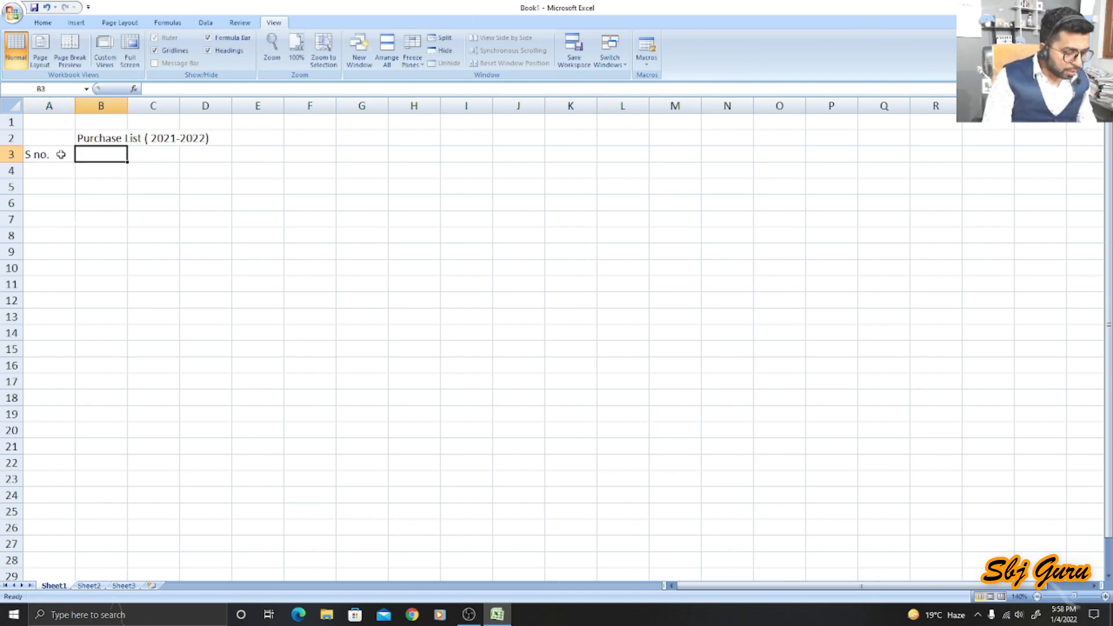
text(Items)
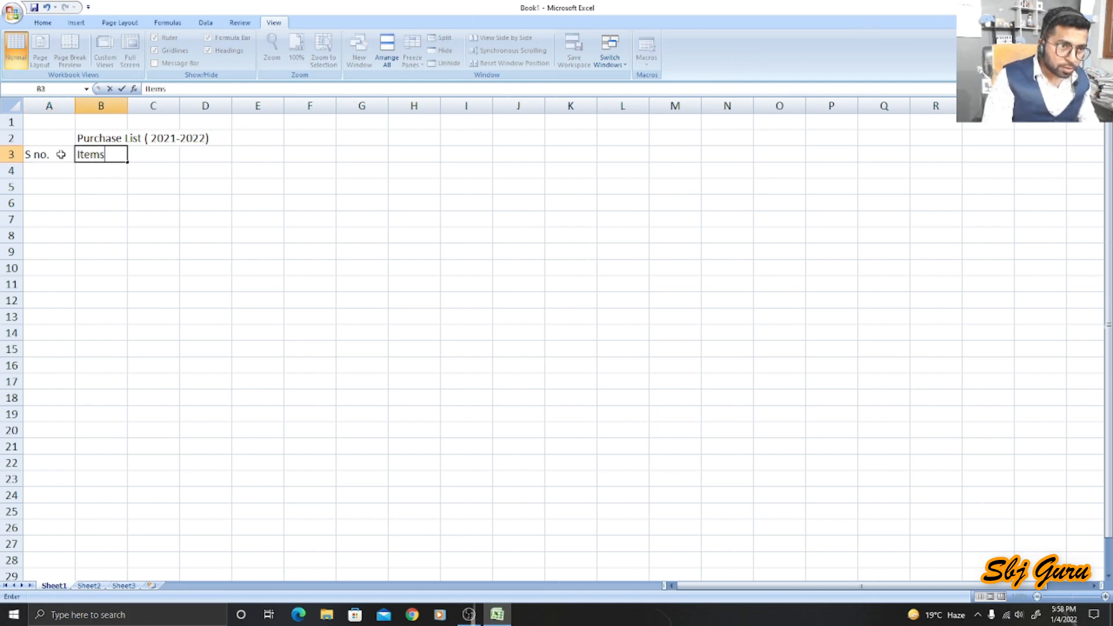
key(Tab)
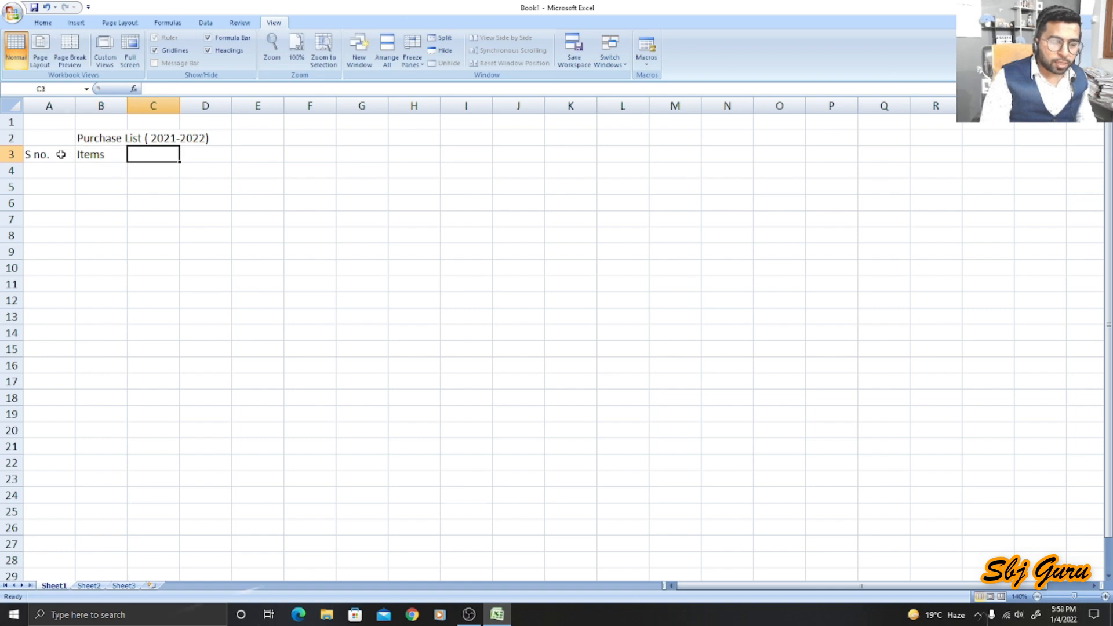
text(Qty)
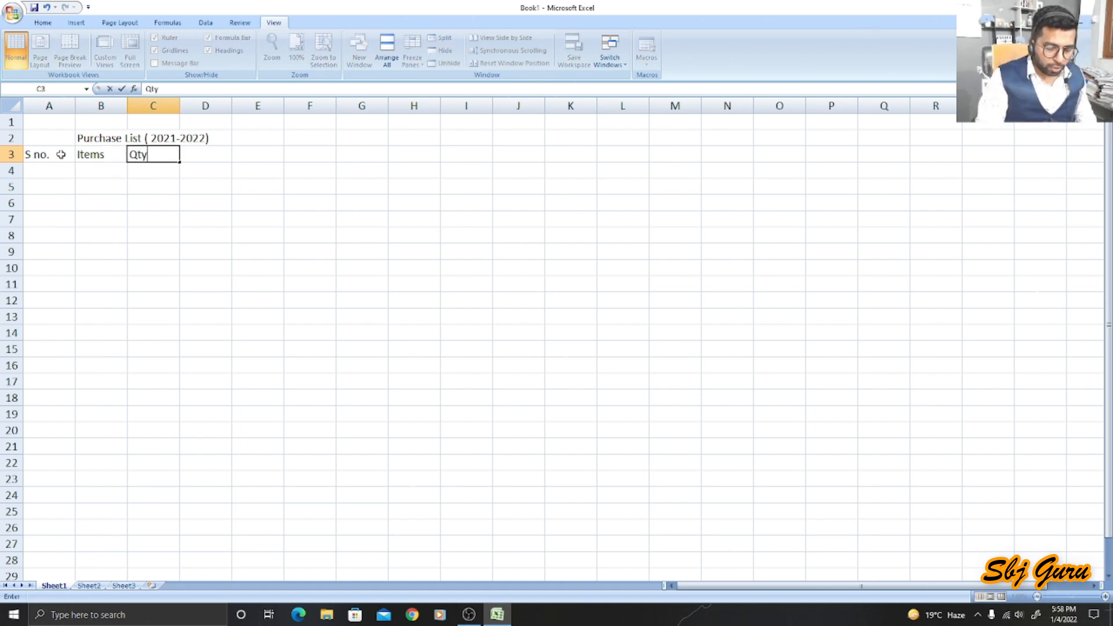
key(Tab)
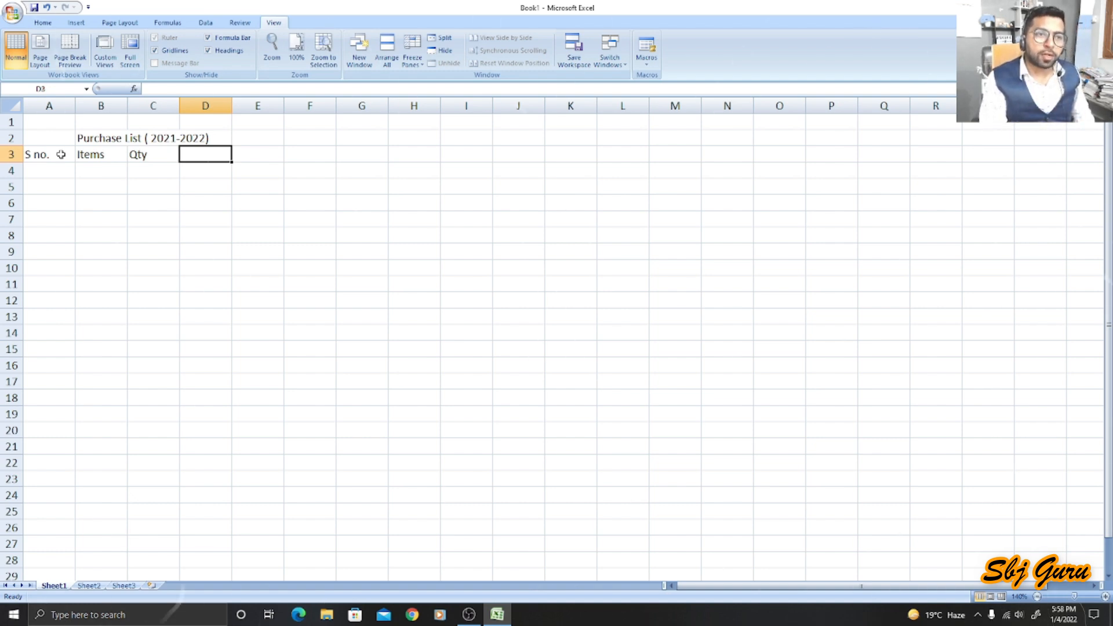
text(Rate)
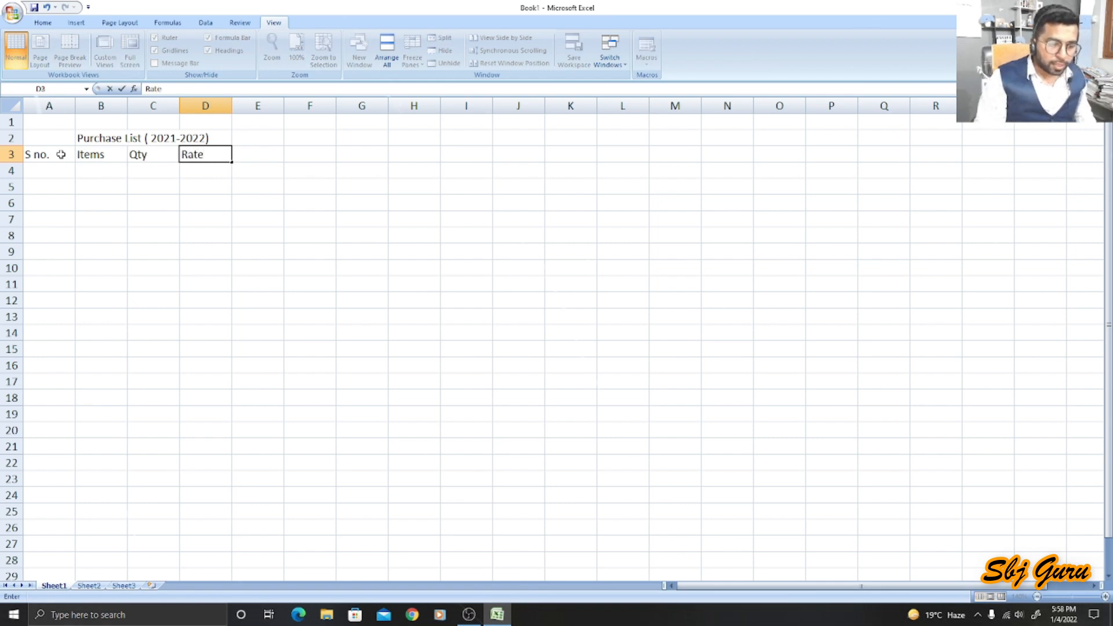
key(Tab)
text(AMou)
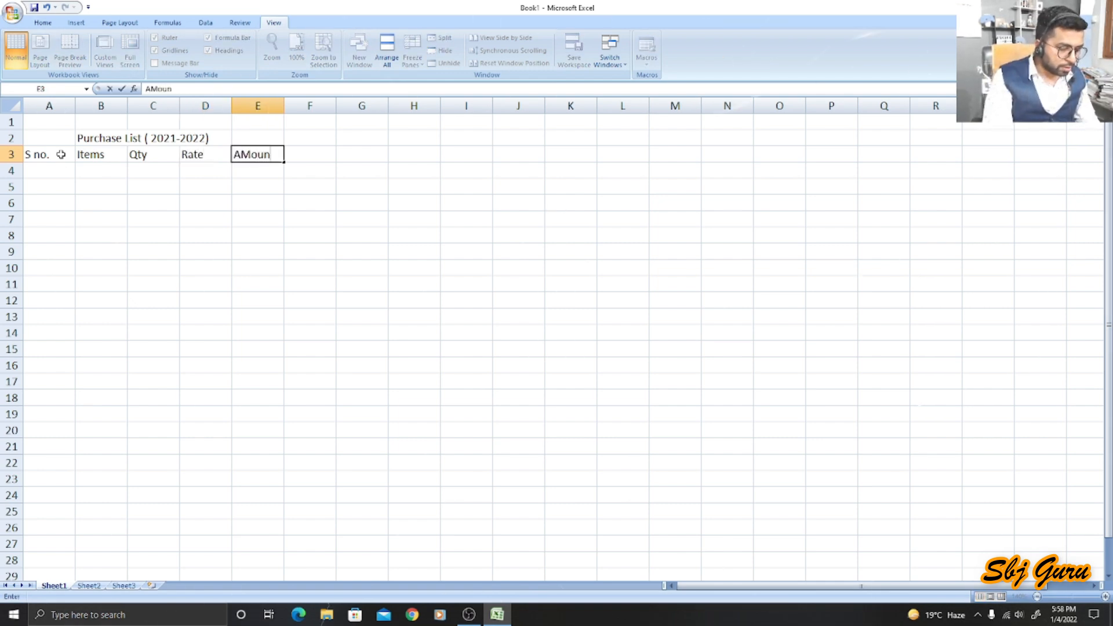
text(nt)
key(Left)
key(Left)
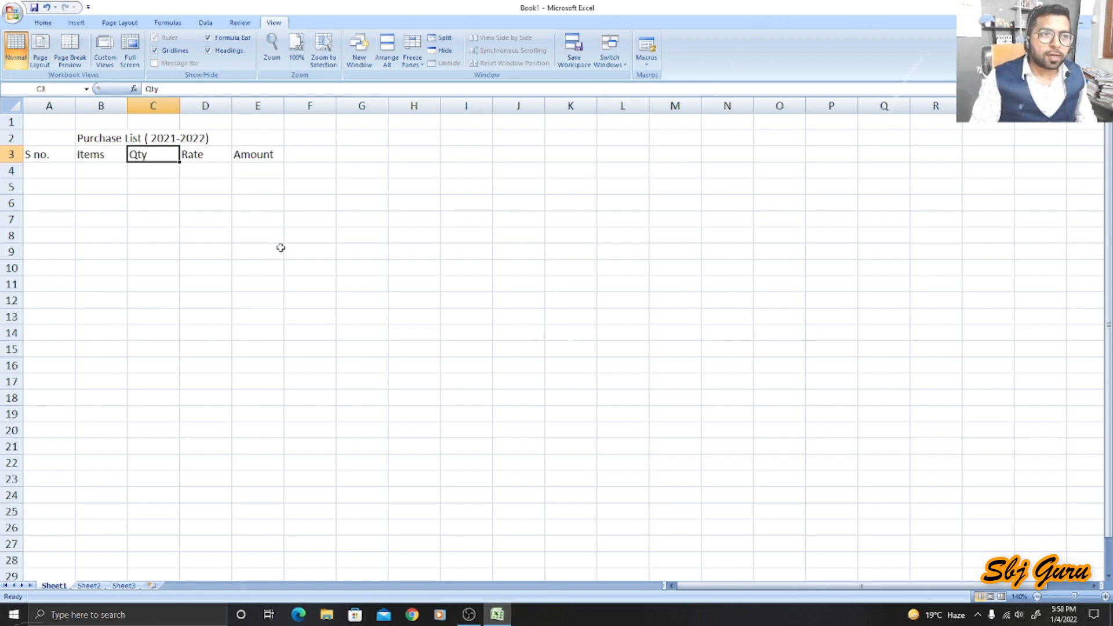
- Bring up the Home commands and highlight the whole of column A and the whole of row 3
click(43, 23)
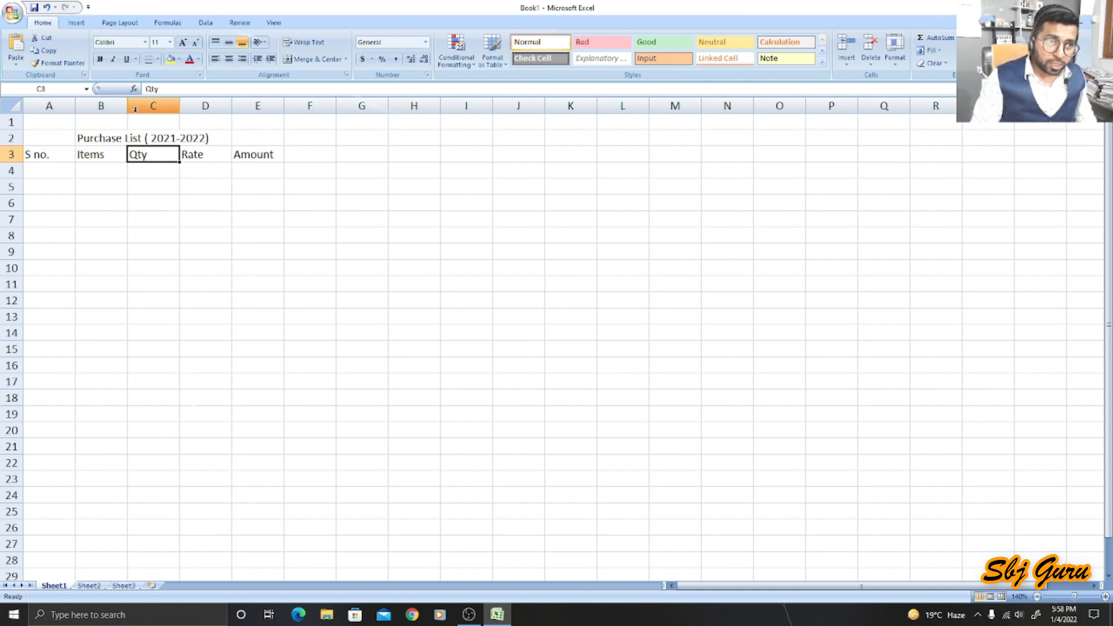
click(52, 100)
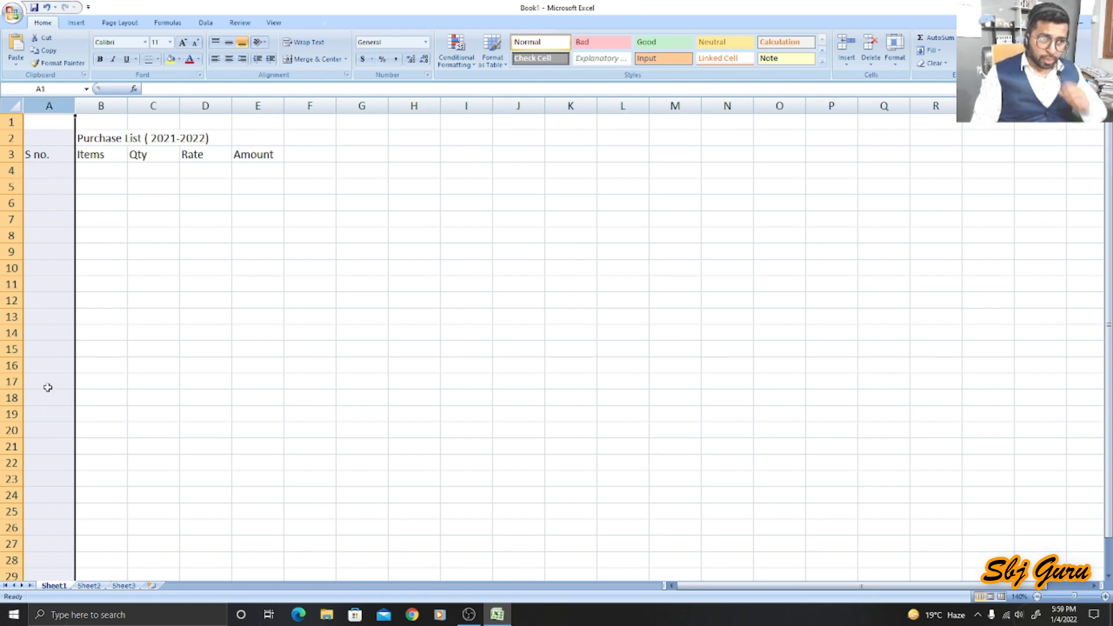
click(7, 154)
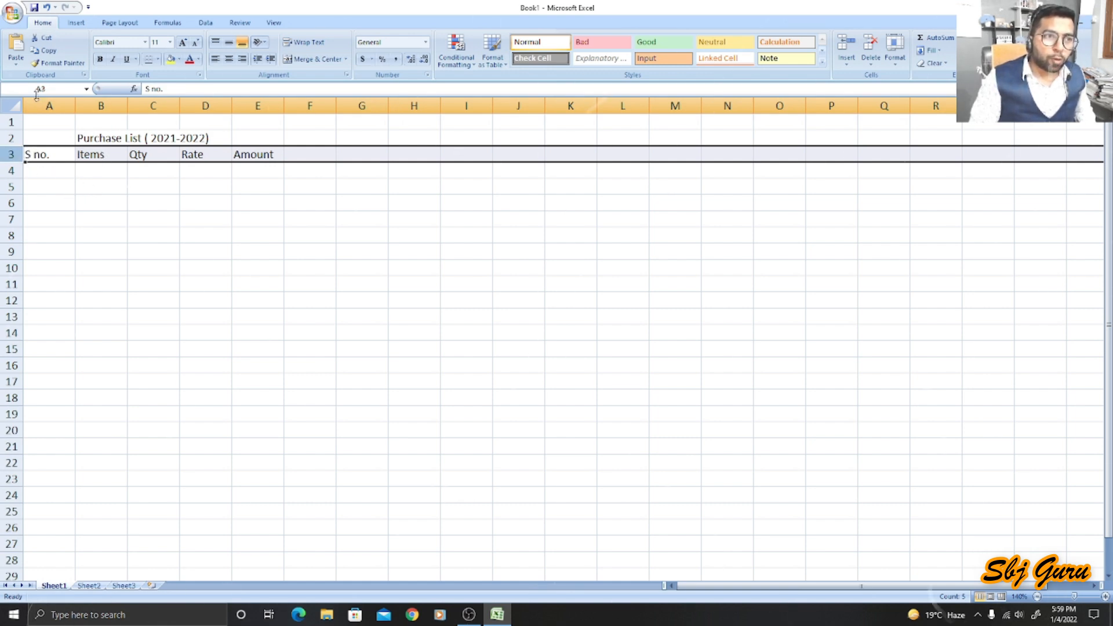
- Narrow column A so that it just fits the "S no." heading
click(59, 100)
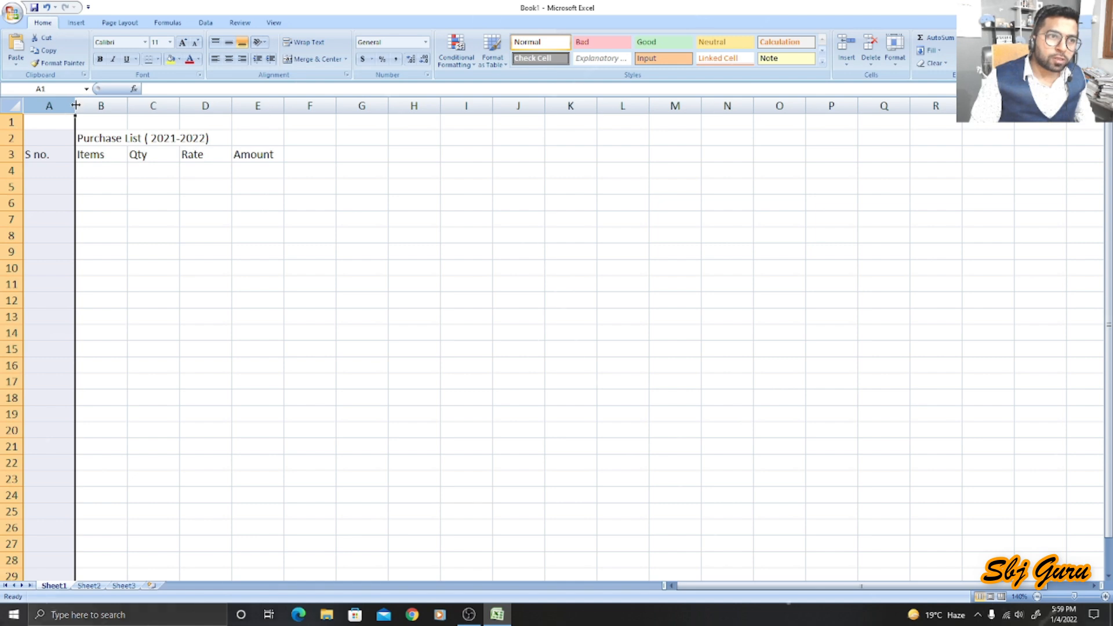
drag(75, 104, 76, 105)
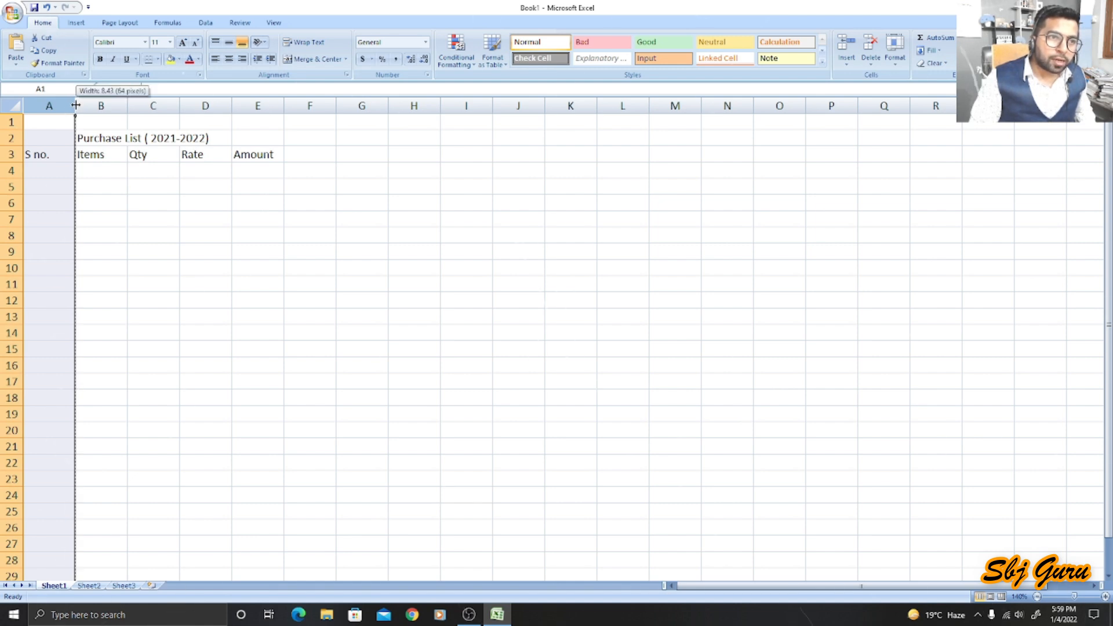
drag(76, 104, 52, 116)
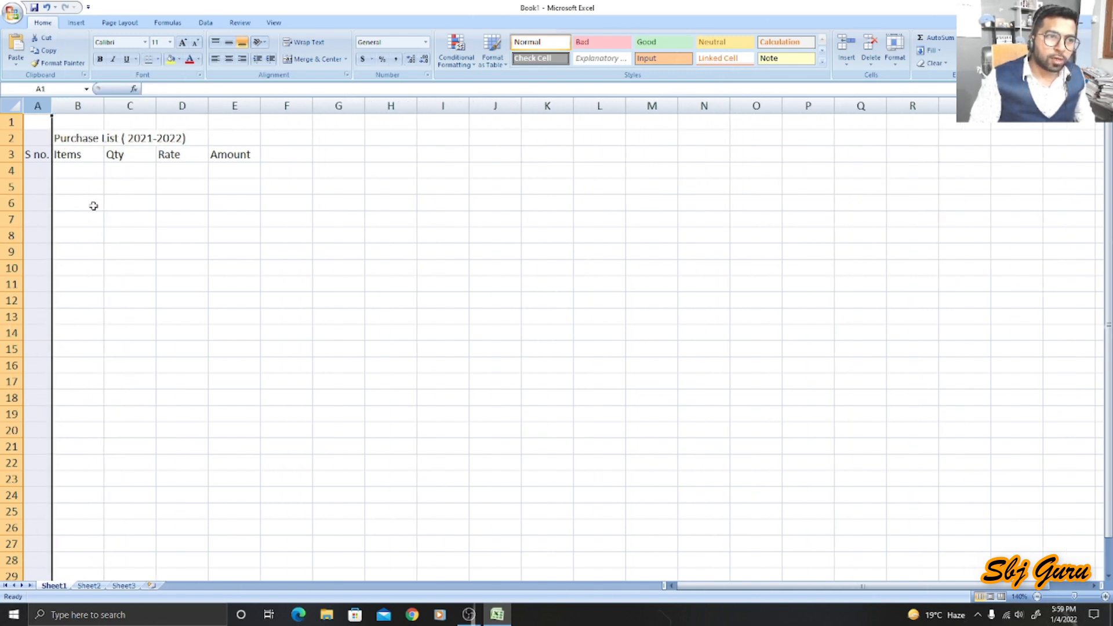
- Widen the Items column B and the Amount column E, and the Qty column C slightly
click(88, 105)
drag(104, 106, 214, 106)
click(200, 106)
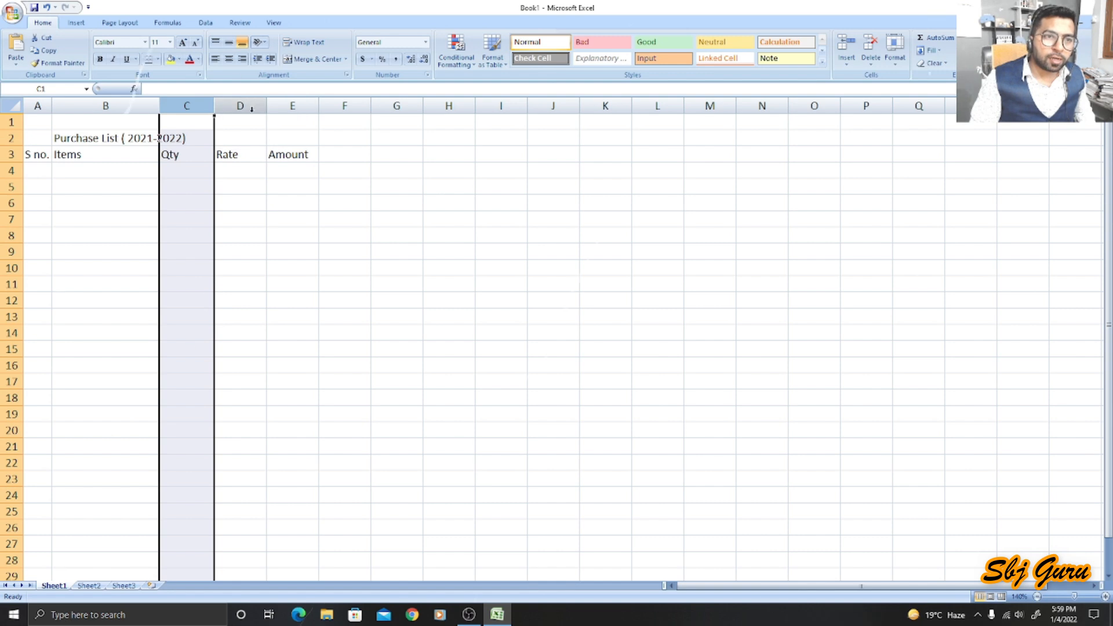
click(249, 106)
click(288, 106)
drag(318, 106, 346, 109)
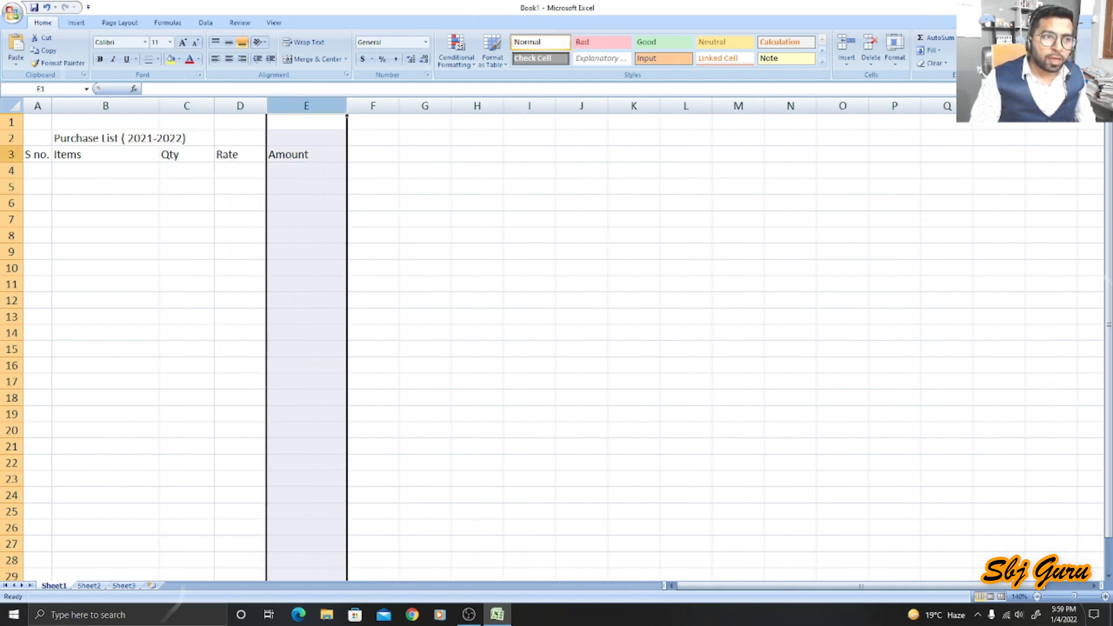
- Make heading row 3 taller and select the empty cell C4 under the Qty heading
click(11, 155)
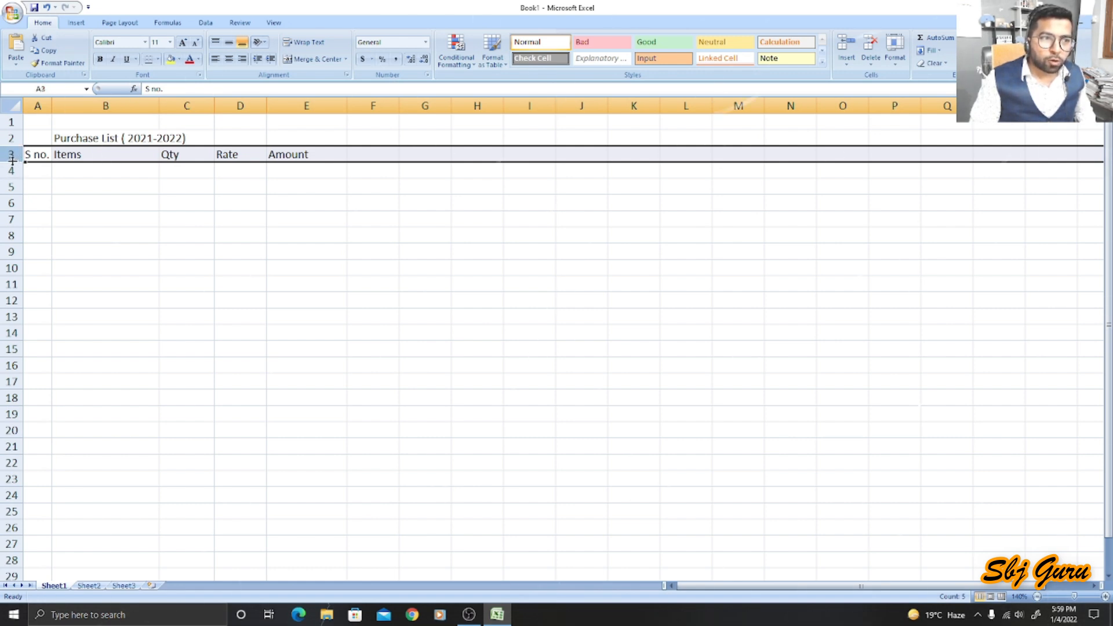
drag(12, 162, 13, 169)
click(195, 137)
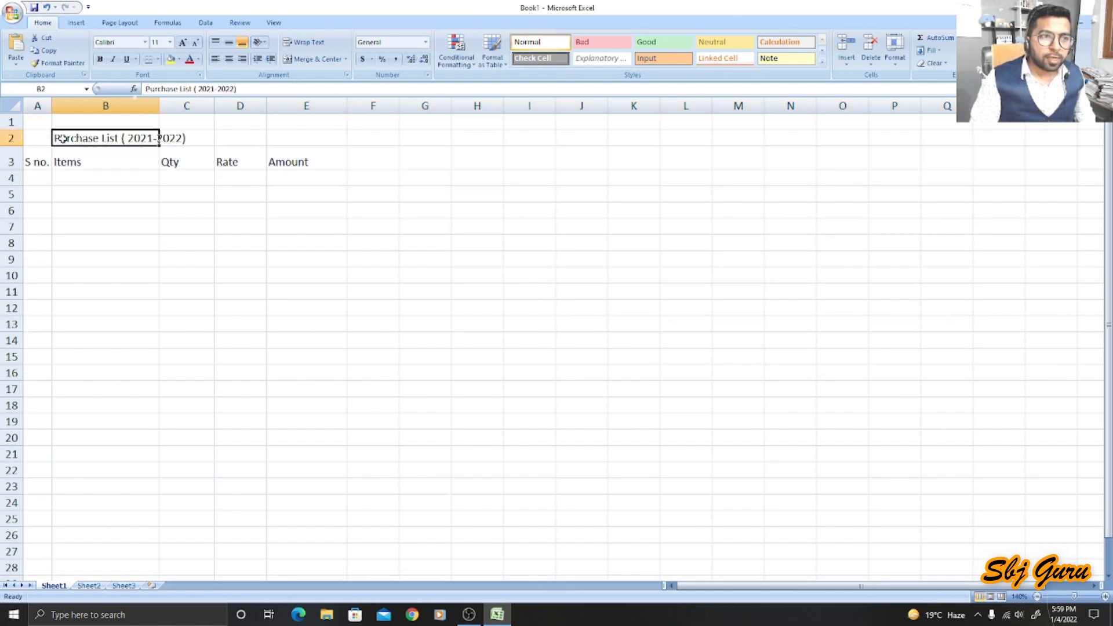
click(207, 174)
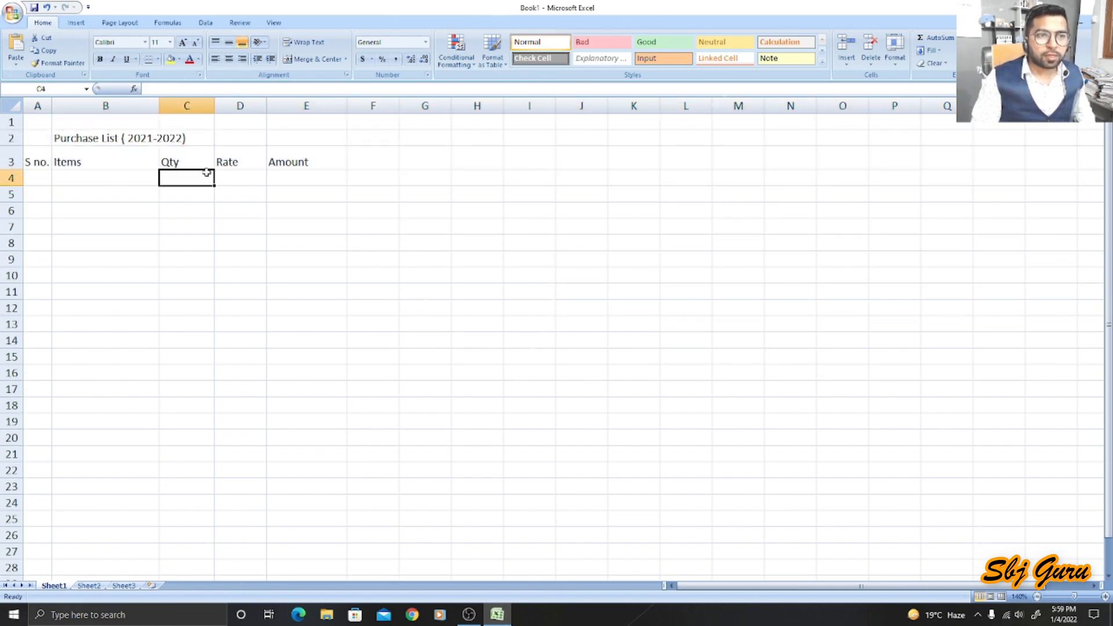
- Enter the serial numbers 1 to 4 in A4:A7 under the S no. heading and clear the 4 in A7
click(43, 181)
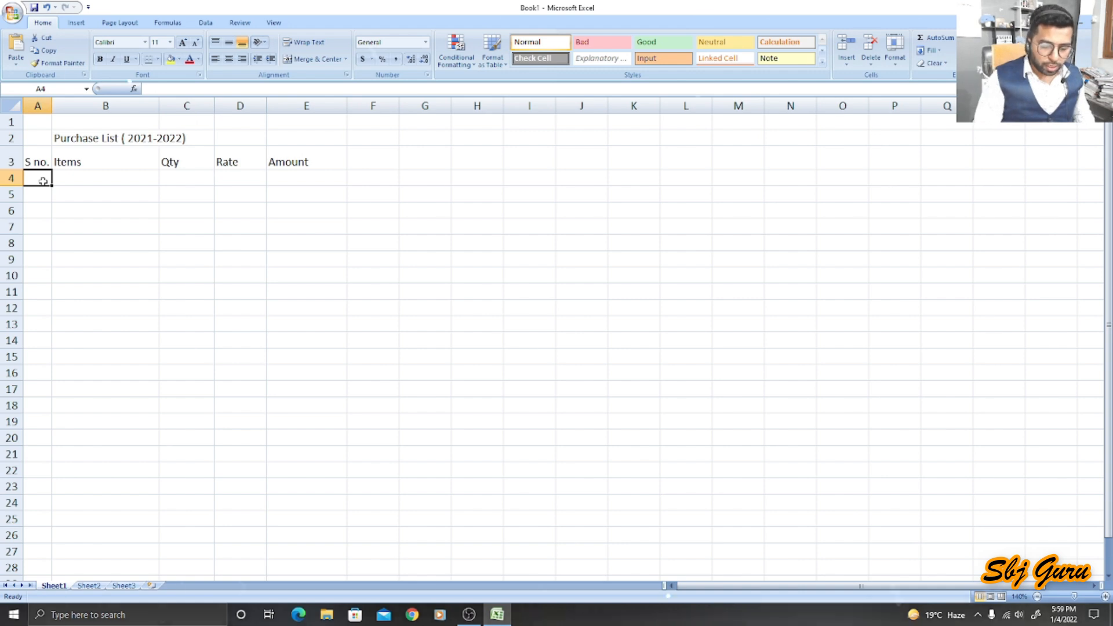
text(1)
key(Return)
text(2)
key(Return)
text(3)
key(Return)
text(4)
key(Return)
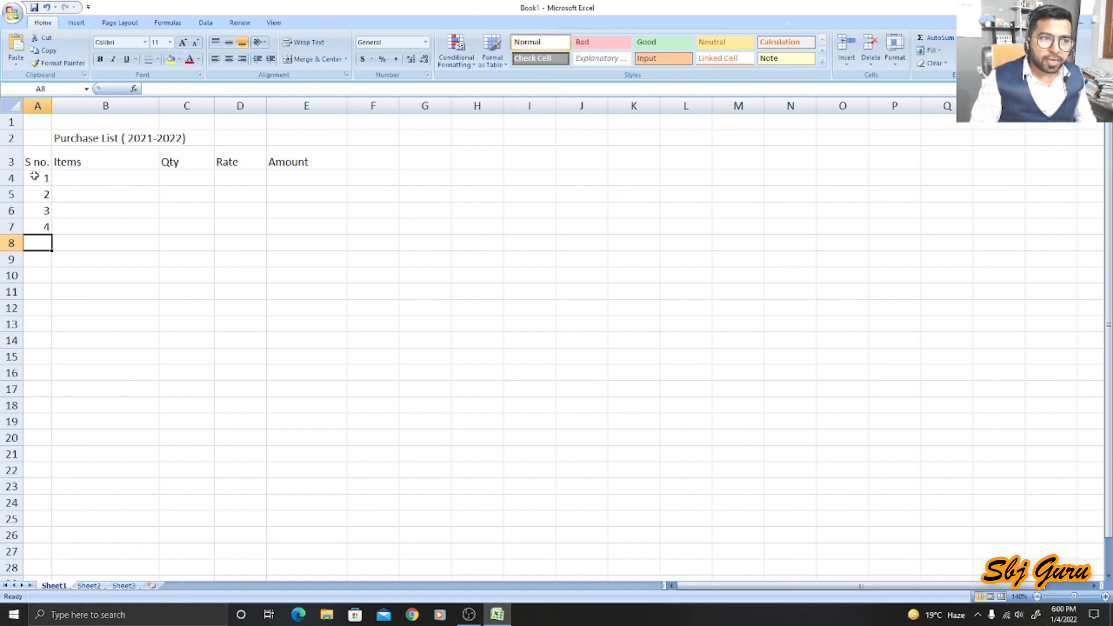
key(Up)
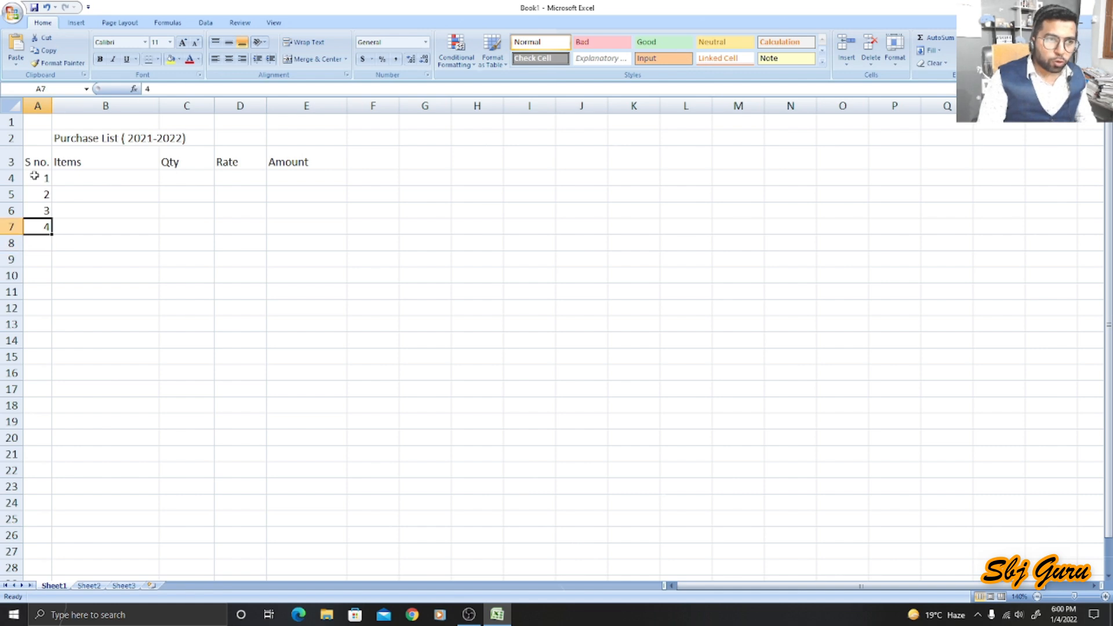
key(BackSpace)
- Extend the serial number series in A4:A6 down to A13 so that it runs up to 10
drag(37, 177, 45, 210)
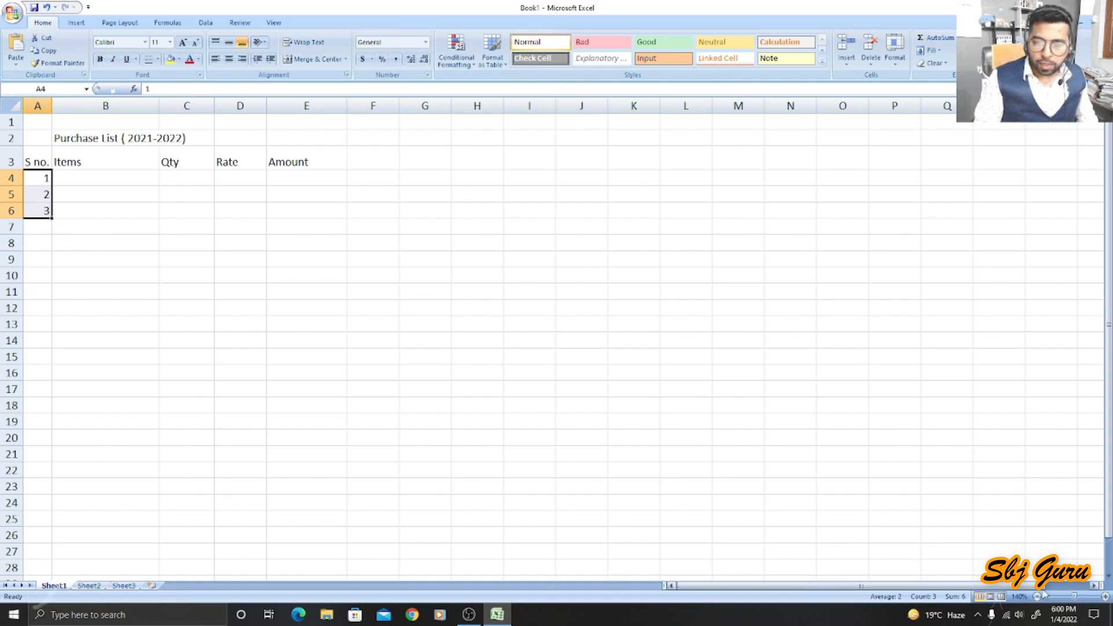
drag(1074, 599, 1095, 598)
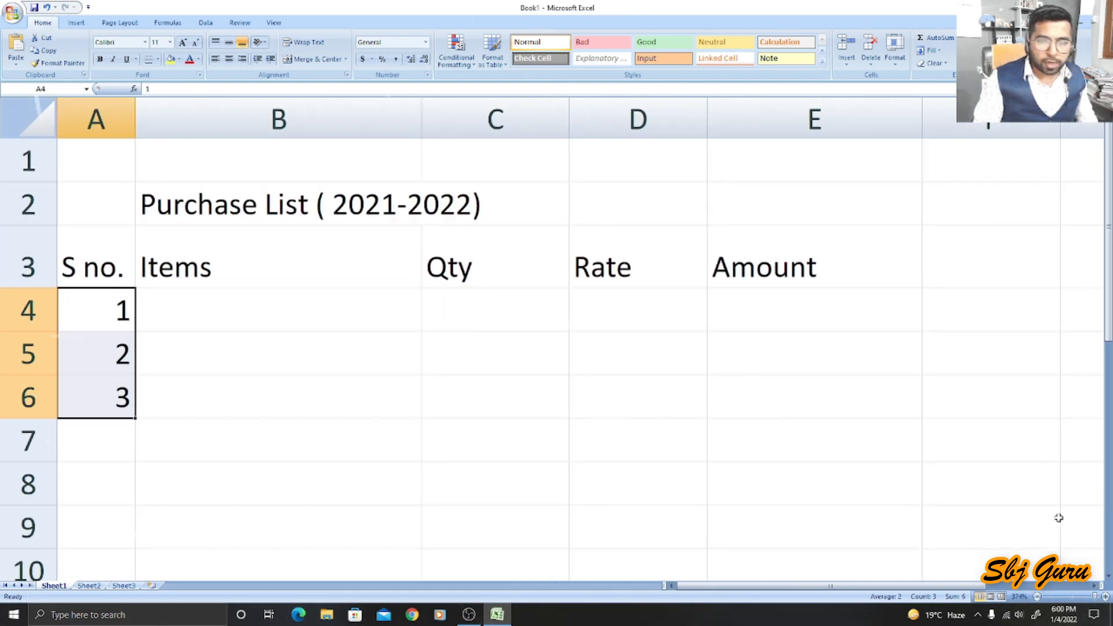
click(1039, 598)
click(1039, 598)
click(1039, 598)
click(1039, 598)
click(1040, 598)
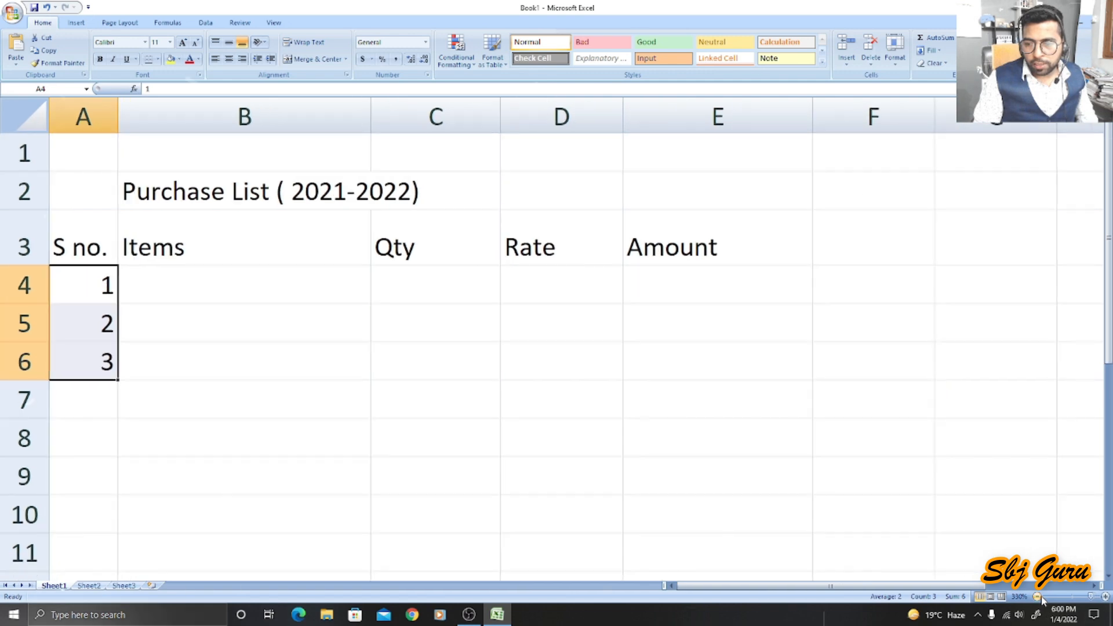
click(1039, 598)
click(1039, 598)
click(1040, 598)
drag(1089, 597, 1083, 597)
drag(83, 294, 87, 477)
click(214, 360)
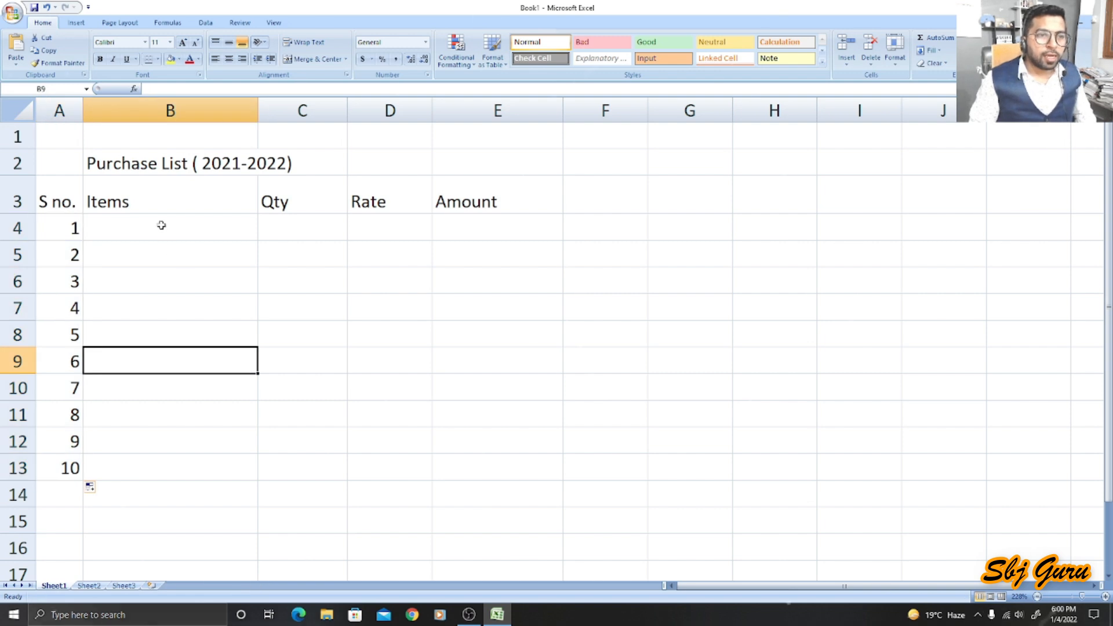
- List the first three items, Led Bulbs, Fans and Wires, in B4:B6 under the Items heading
click(161, 225)
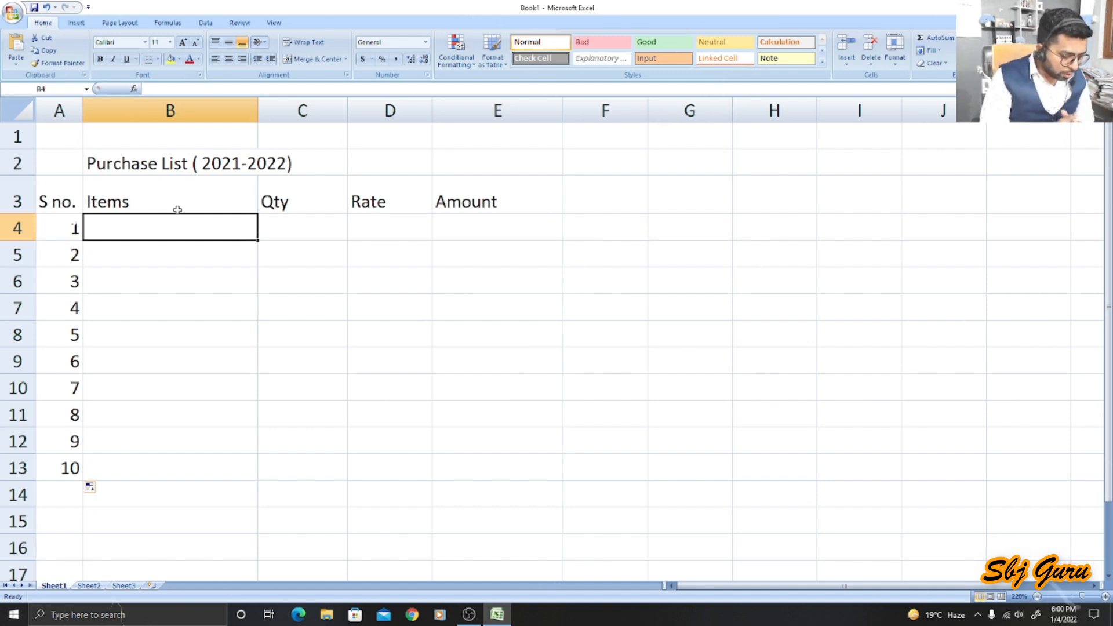
text(Led Bulbs)
key(Return)
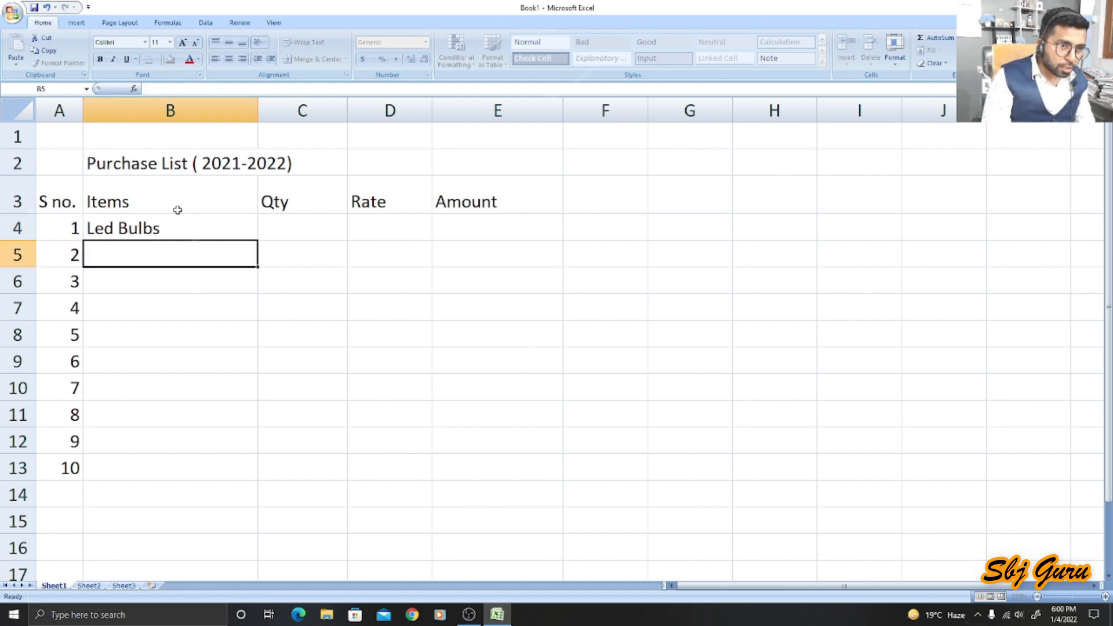
text(Fans)
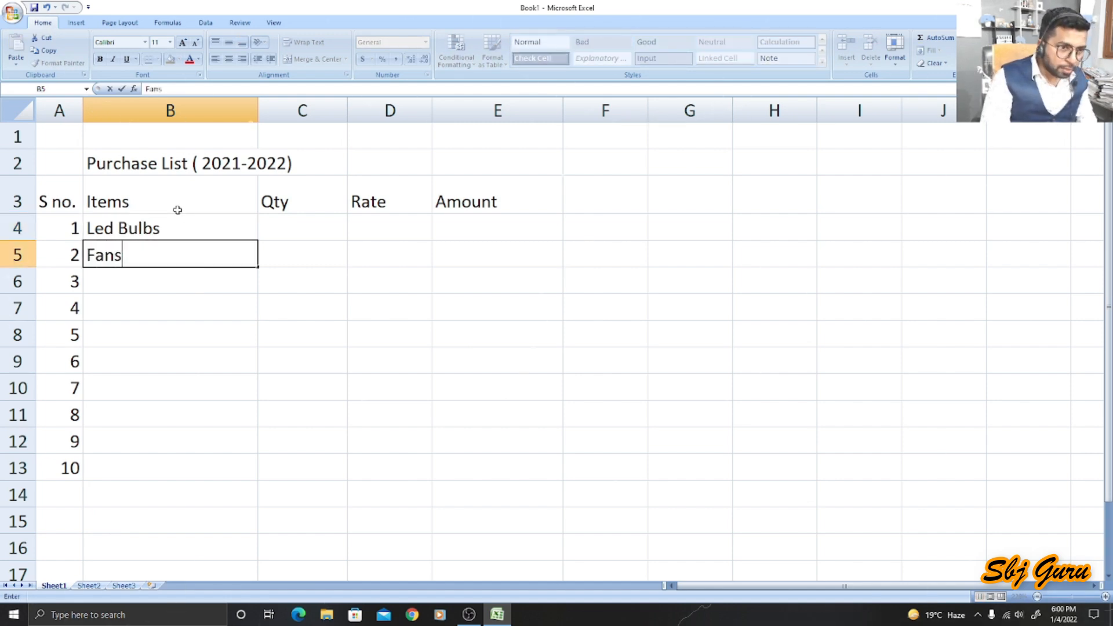
key(Return)
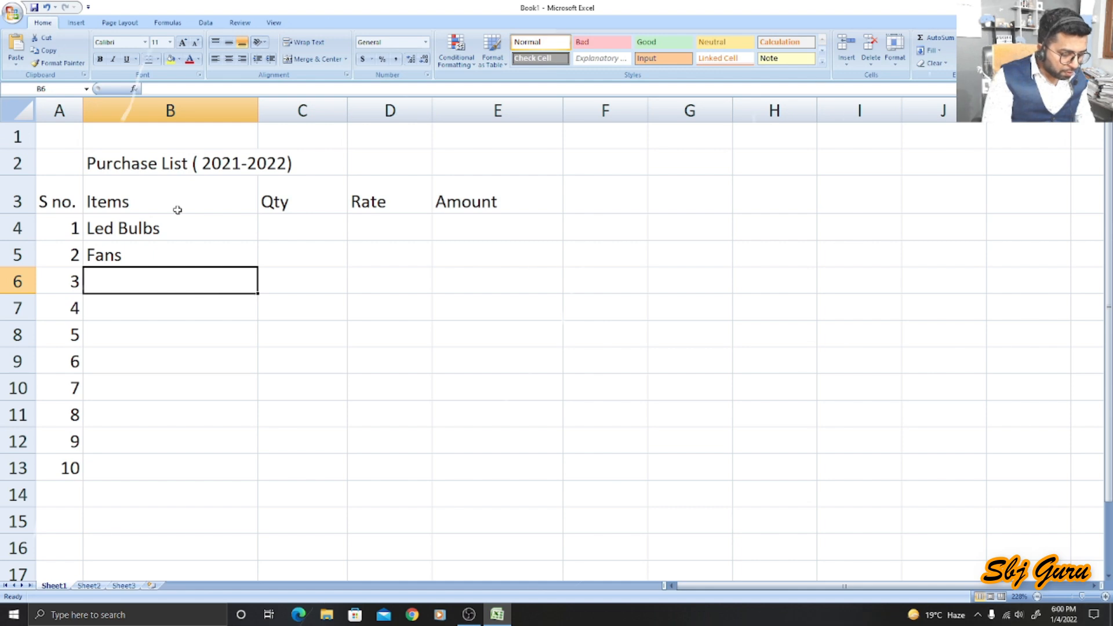
text(Wires)
key(Return)
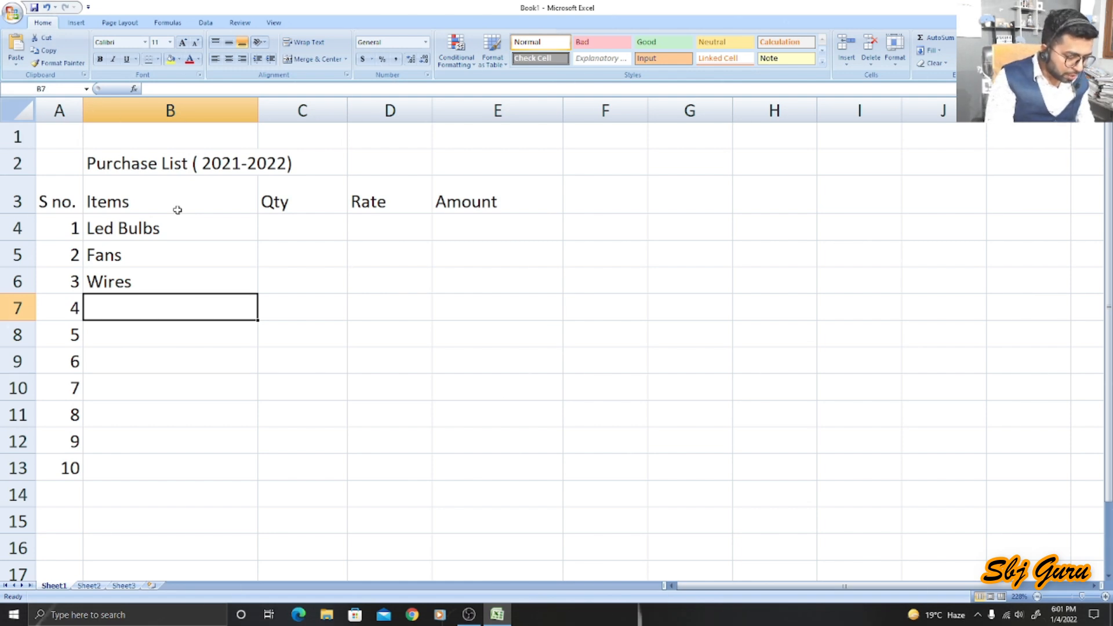
- Add the items Switch, Holders, Lamps and Sheets in B7:B10 for serial numbers 4 to 7
text(Switch)
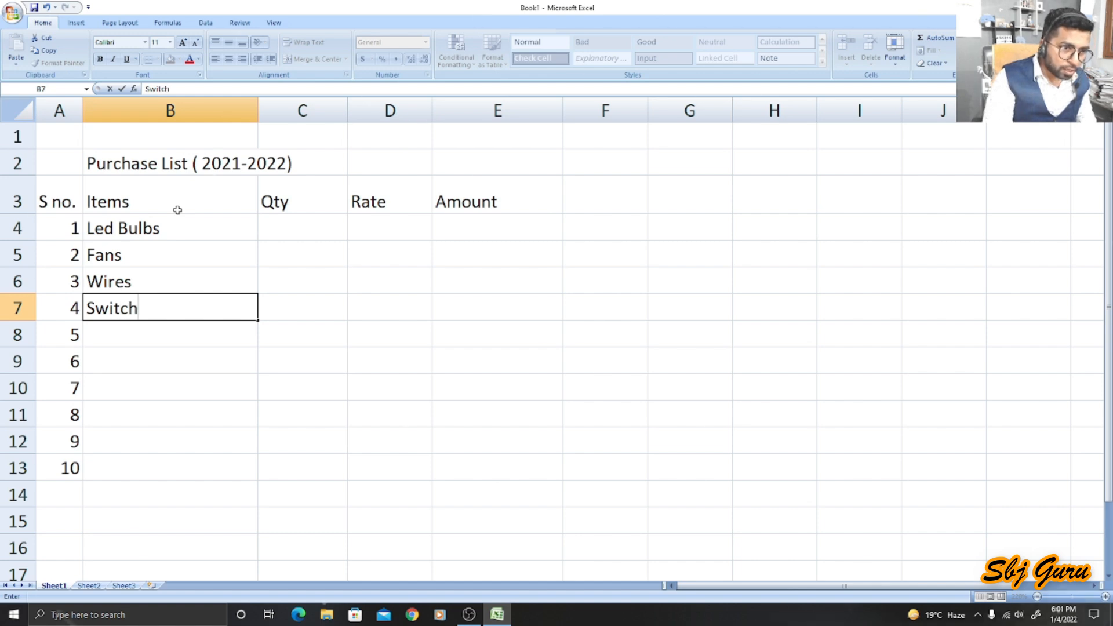
key(Return)
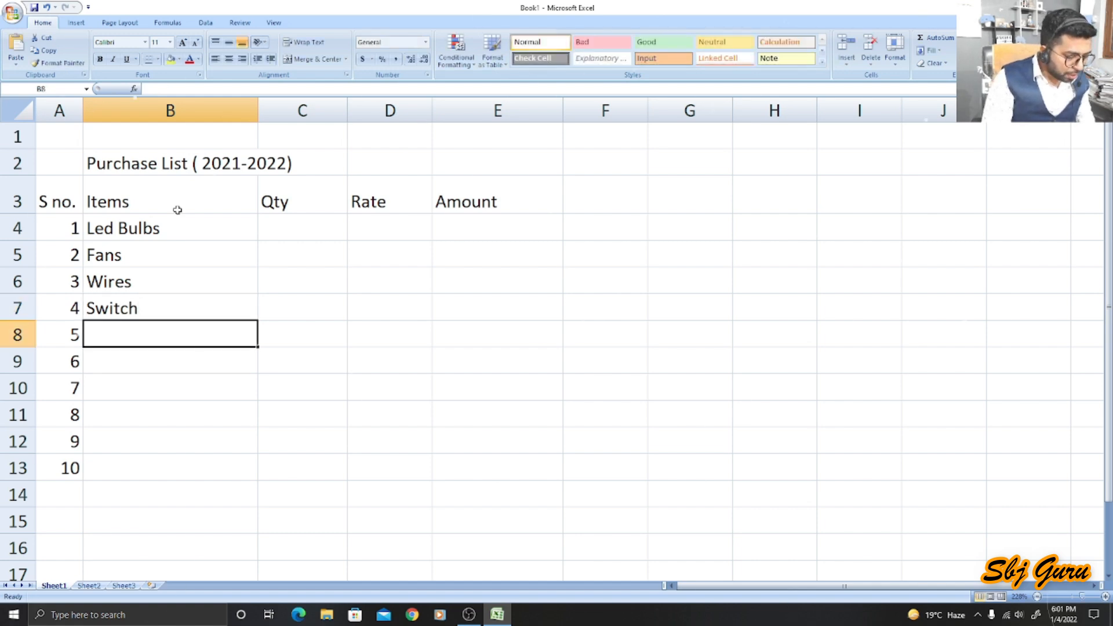
text(Holders)
key(Return)
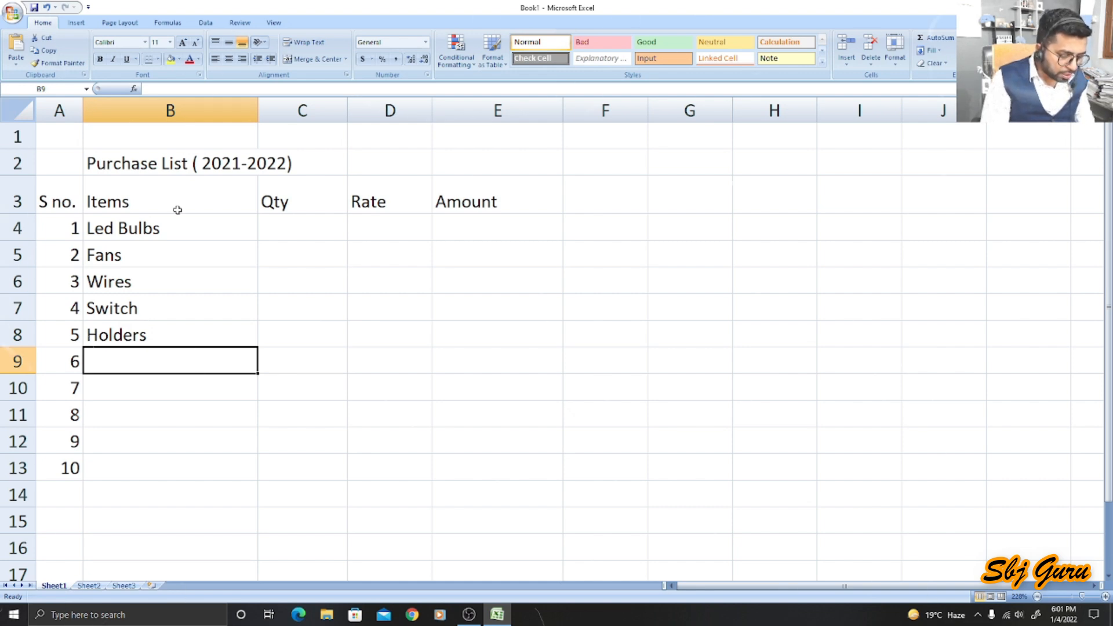
text(Lamps)
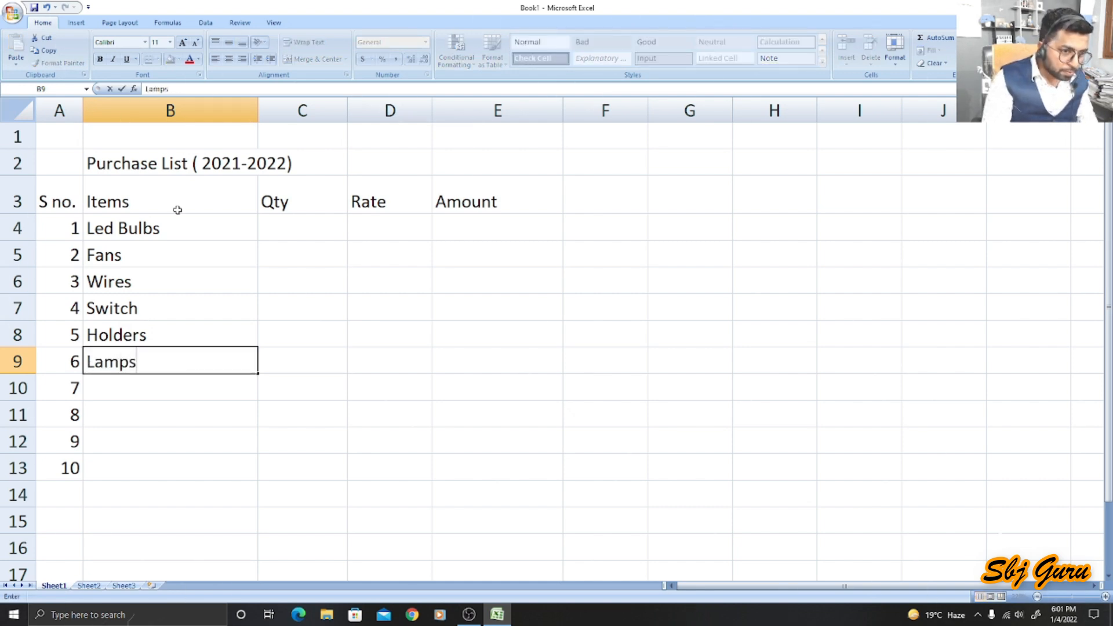
key(Return)
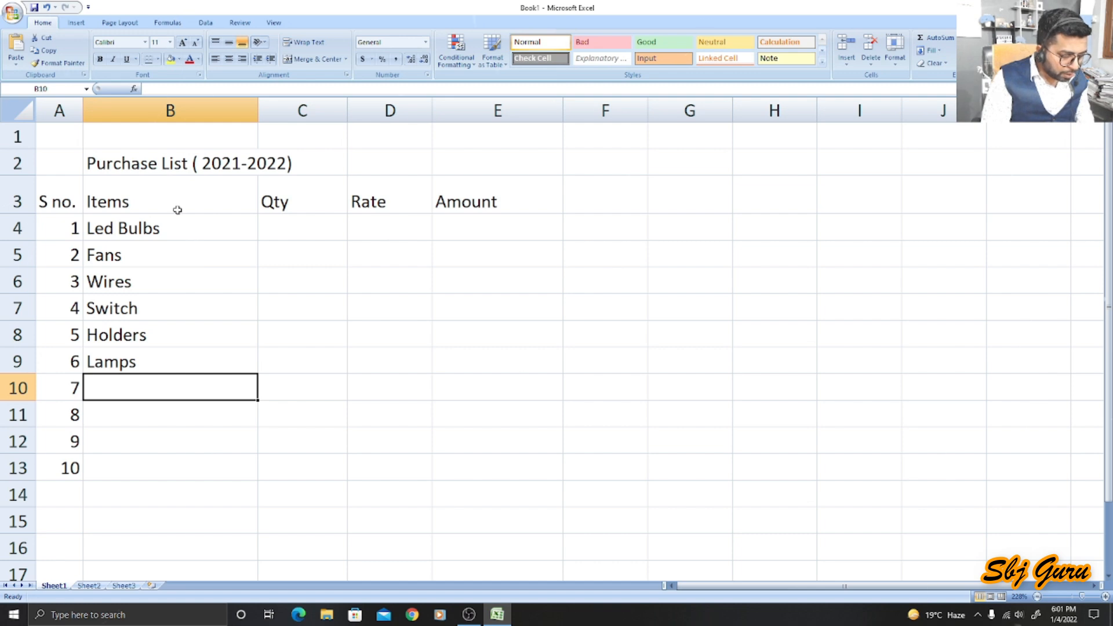
text(Sheets)
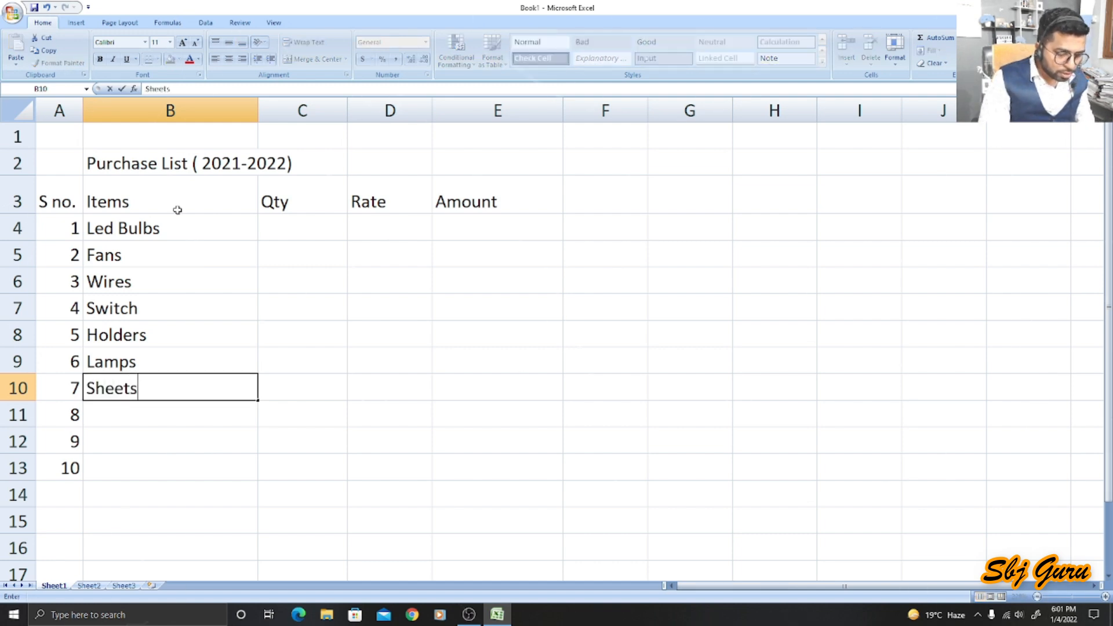
key(Return)
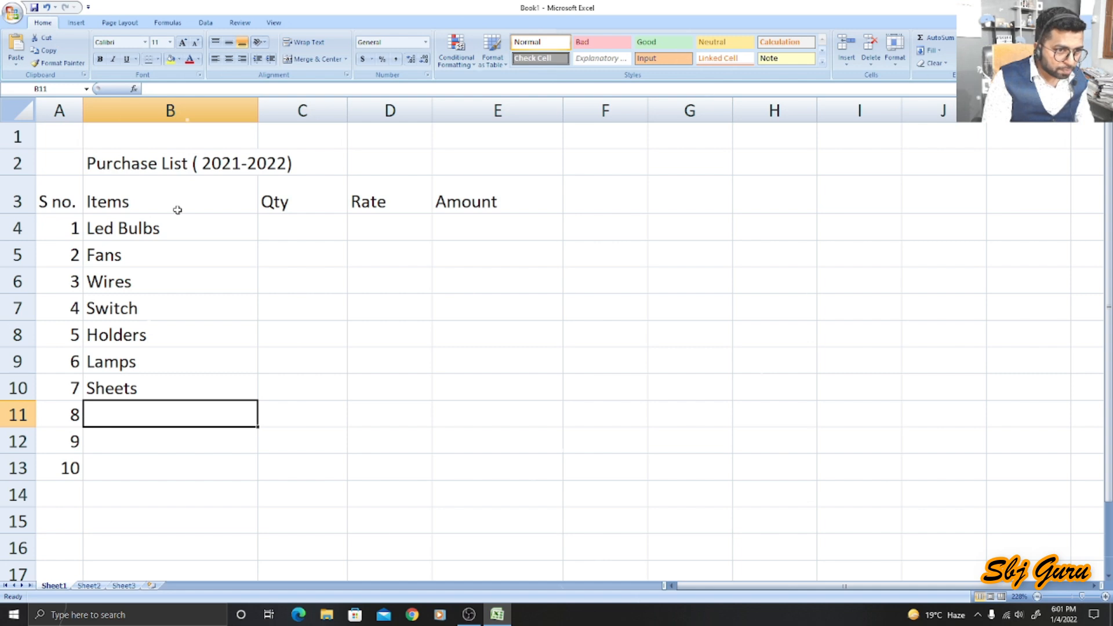
- Complete the item list with Led bulbs 20", Heavy Wire and Pipes in B11:B13
text(Led )
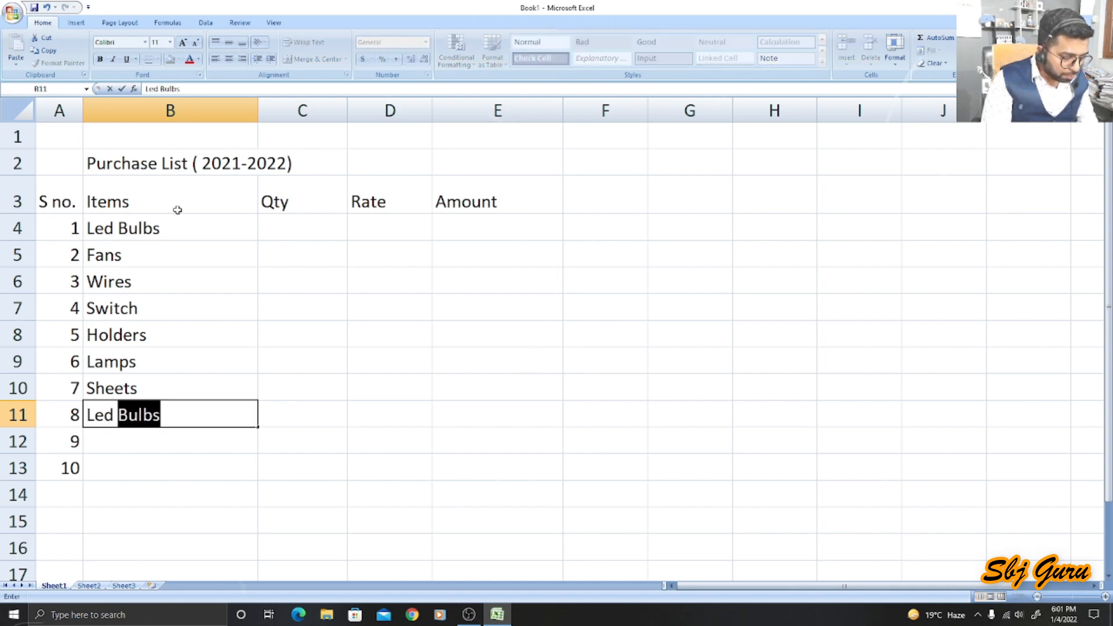
text(bulbs)
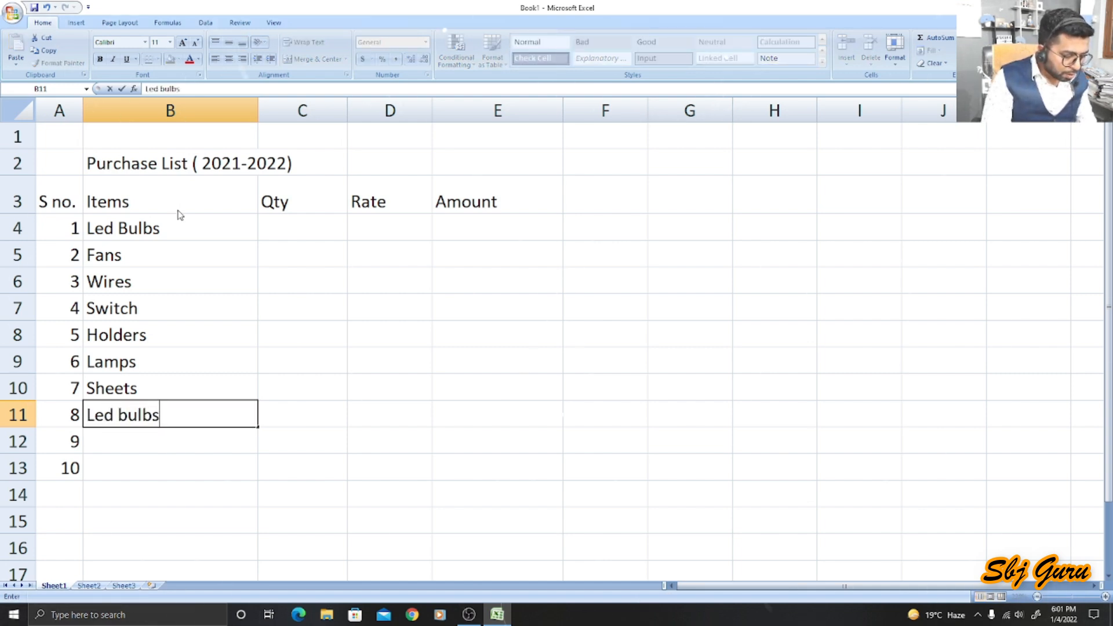
text( 20)
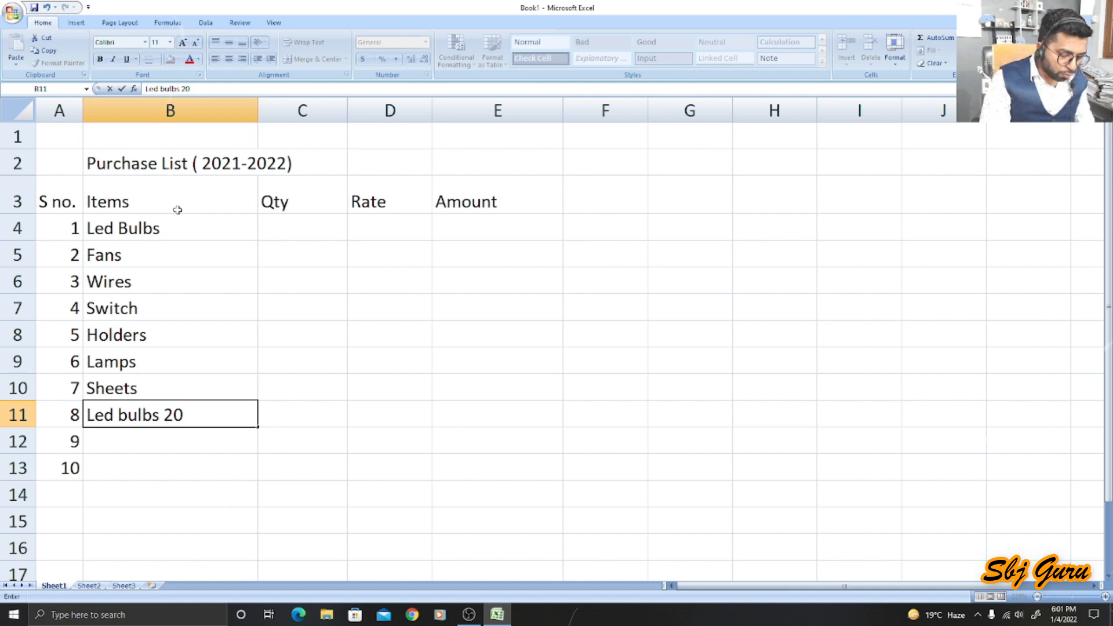
key(Return)
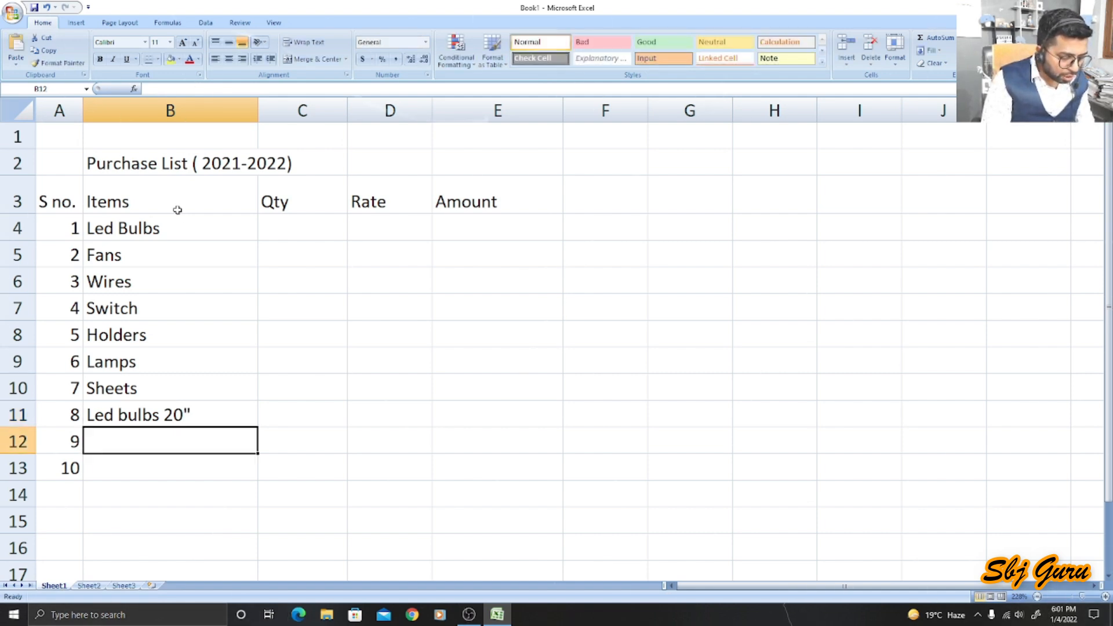
text(Heavy)
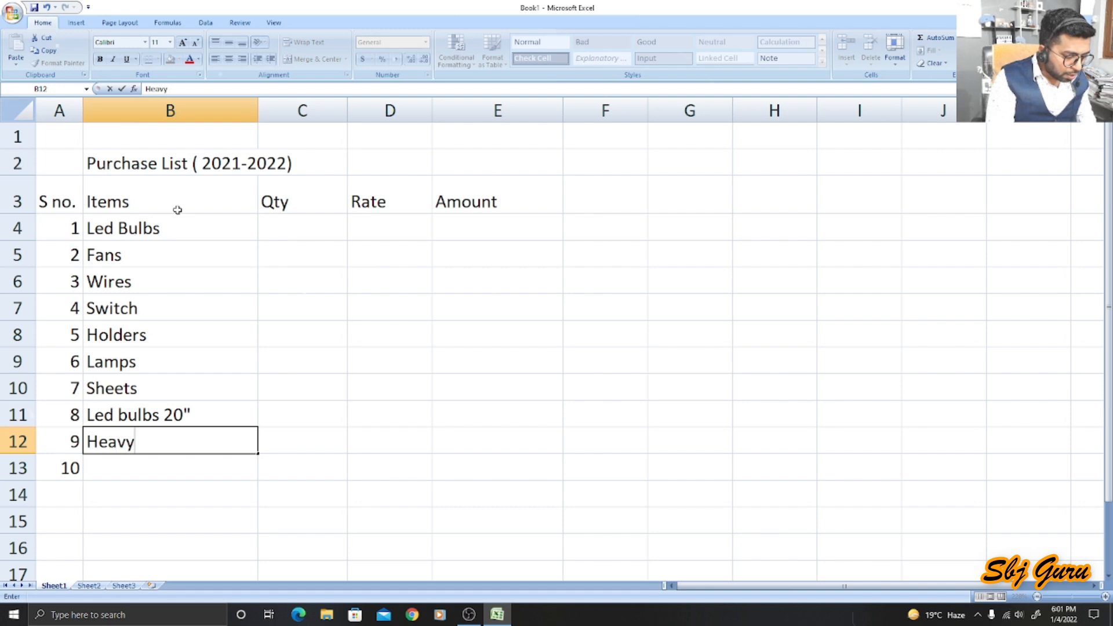
text( Wire)
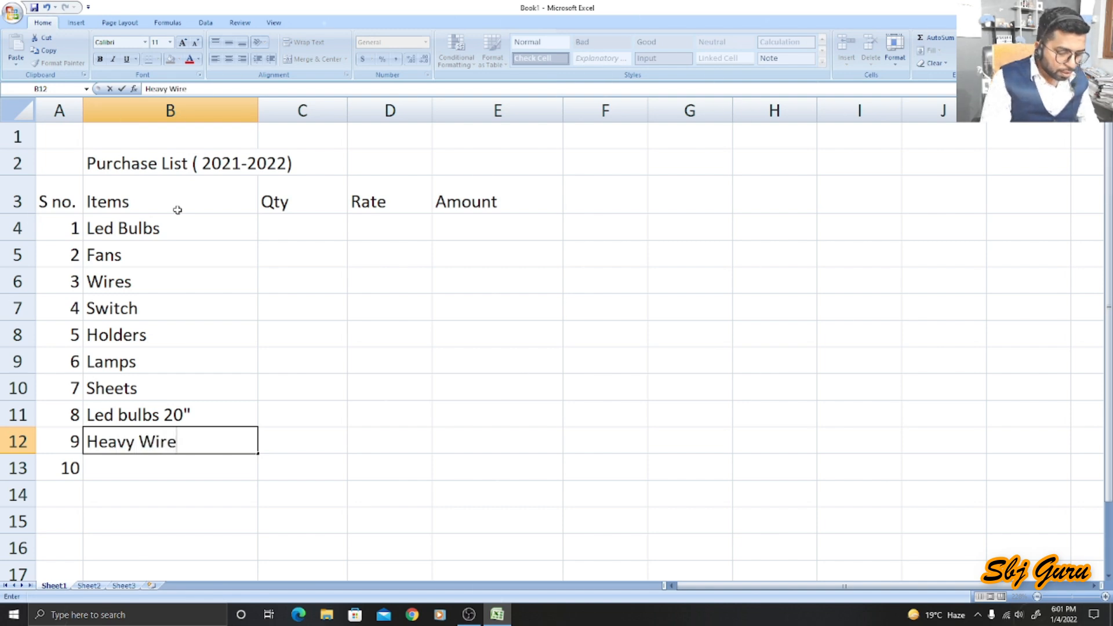
key(Return)
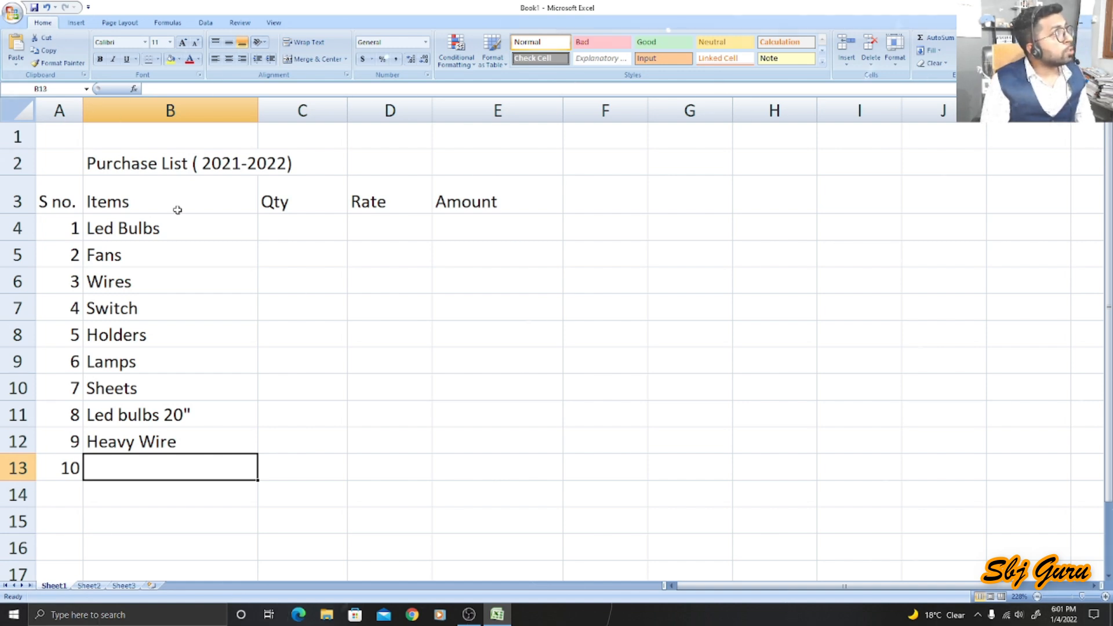
text(Pipe)
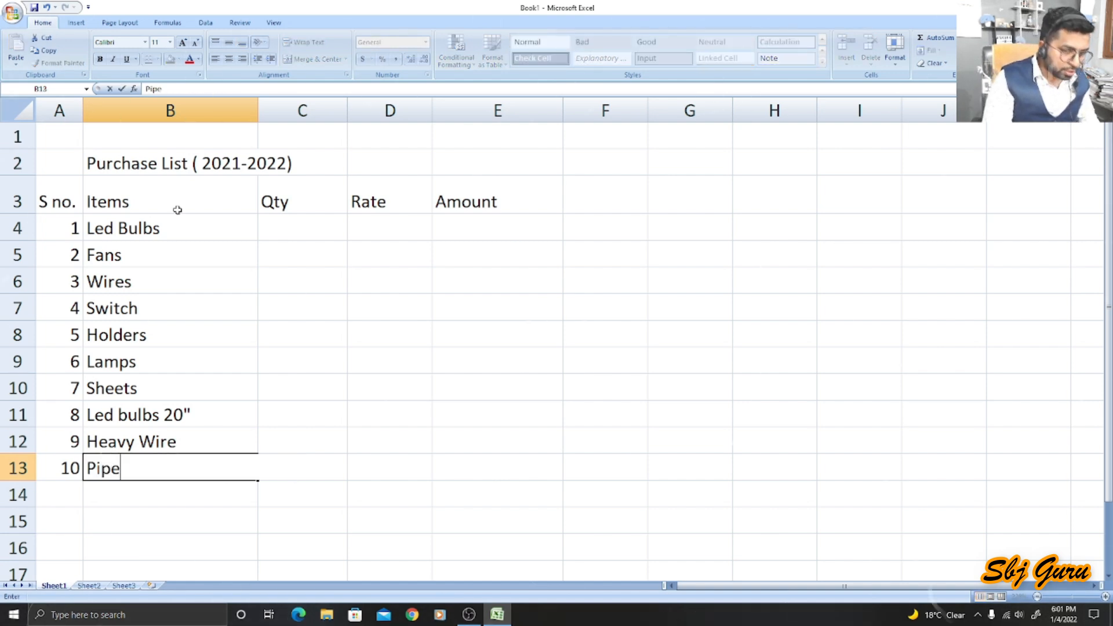
click(161, 243)
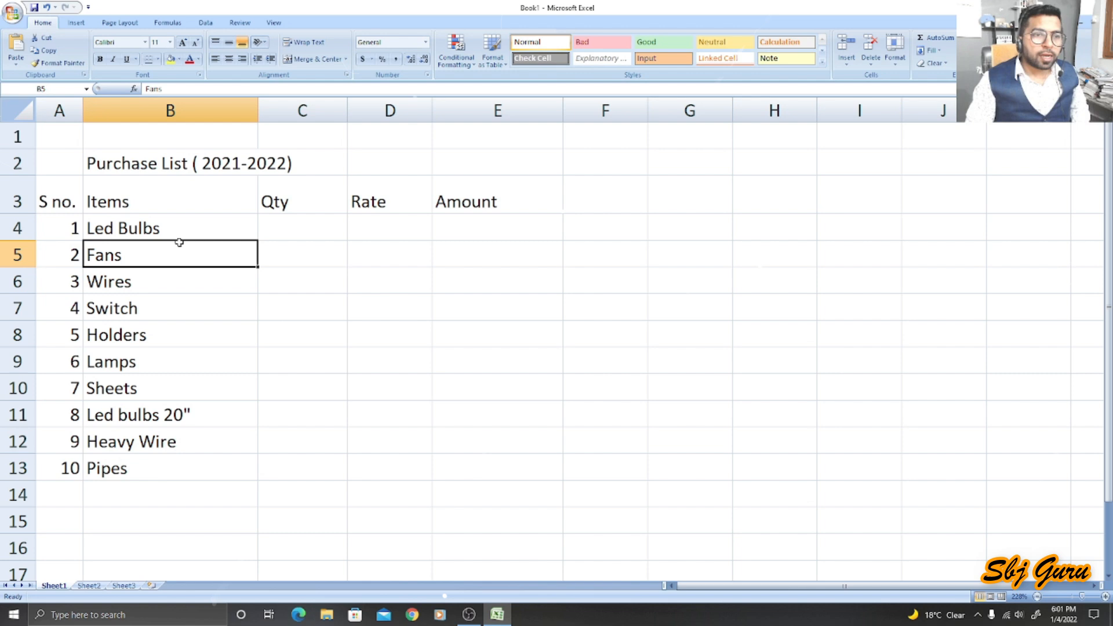
- Change the Qty heading in C3 to "Qty/ box"
click(297, 232)
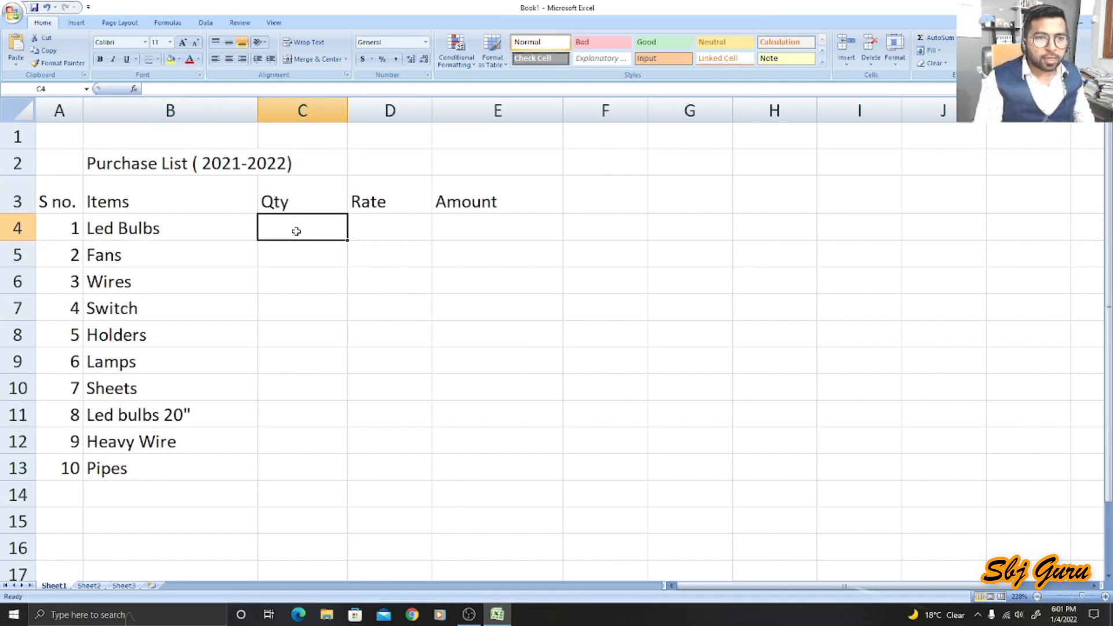
double_click(302, 200)
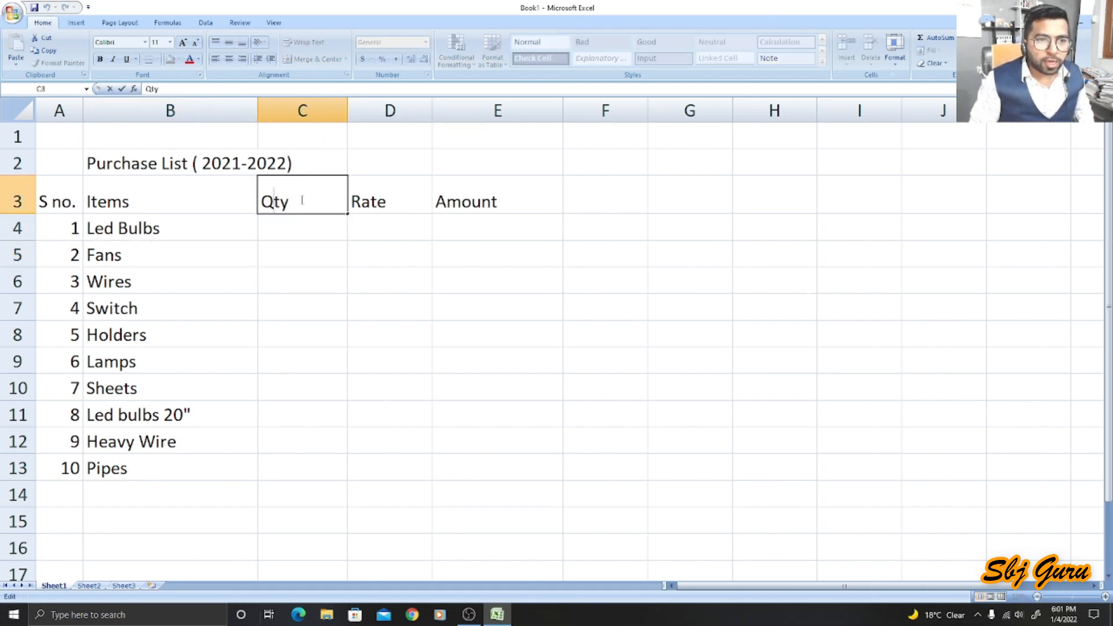
text(/ )
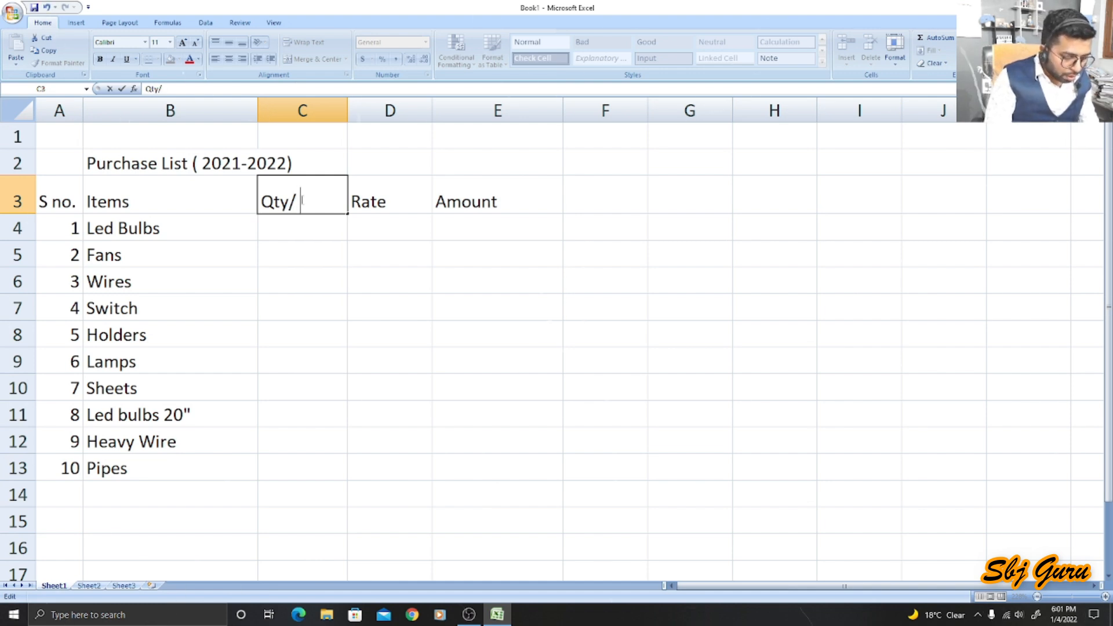
text(box)
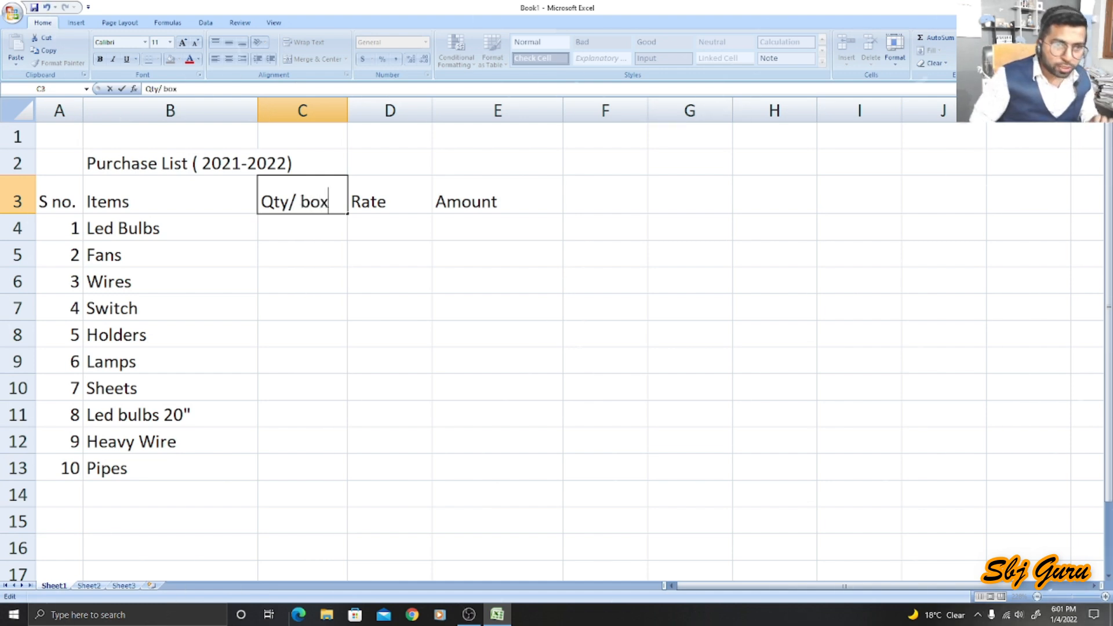
click(298, 258)
- Enter the quantities per box 15, 20, 5, 20 and 56 in C4:C8 for Led Bulbs through Holders
click(296, 222)
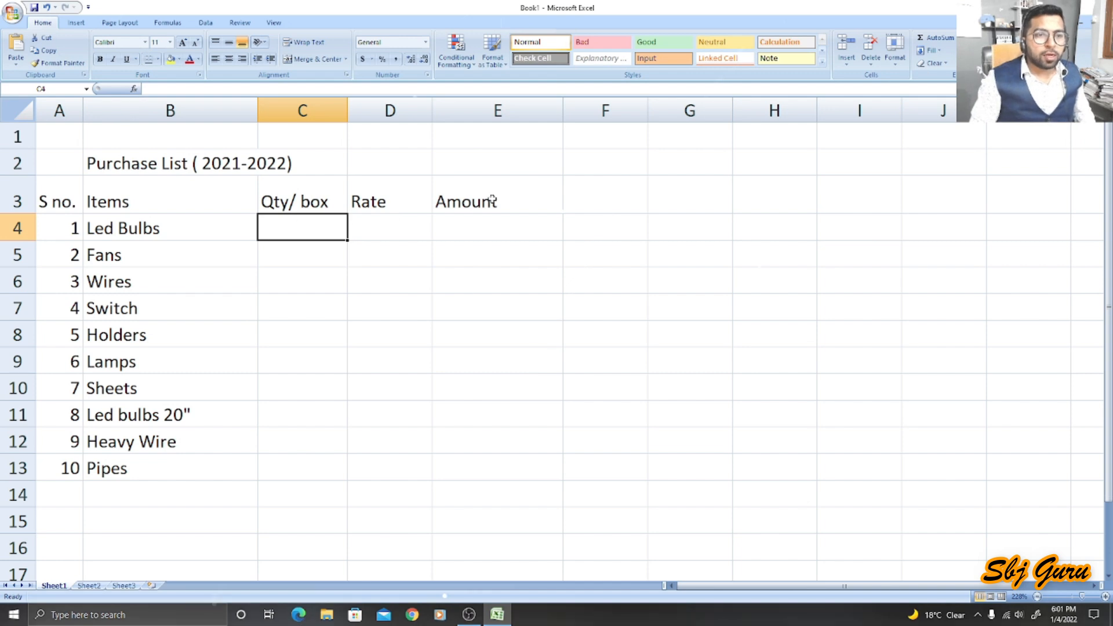
text(15)
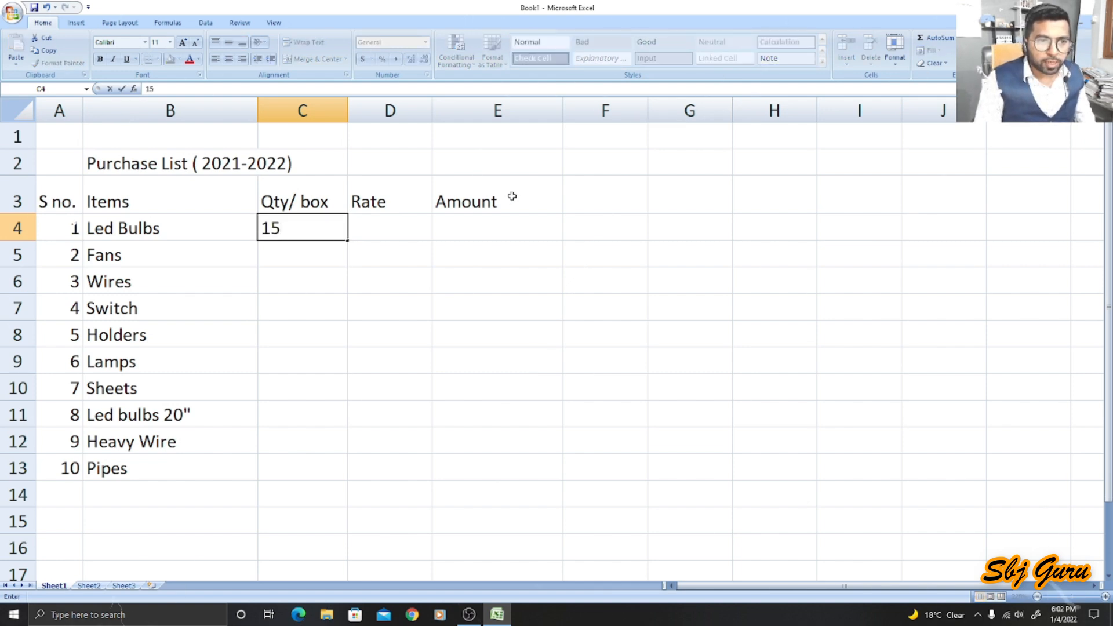
key(Return)
text(20)
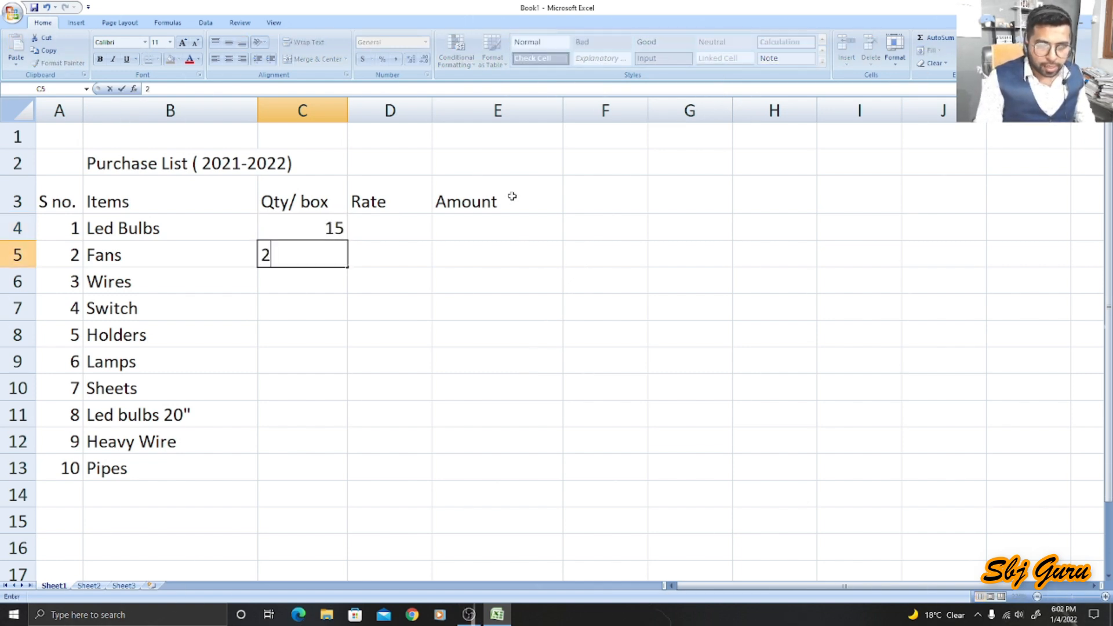
key(Return)
text(5)
key(Return)
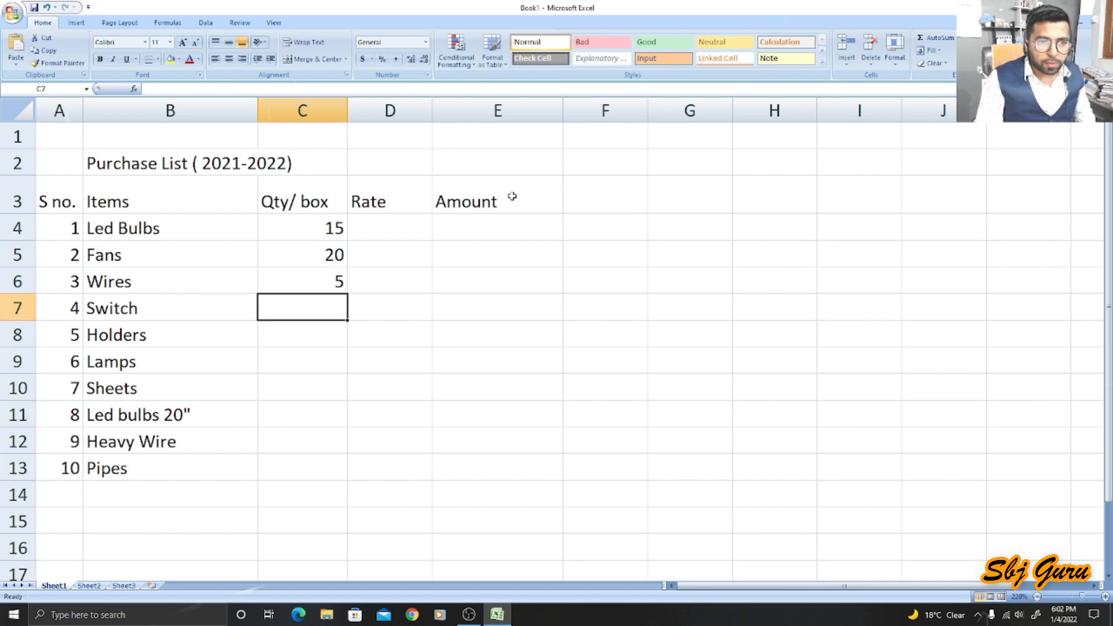
text(20)
key(Return)
text(56)
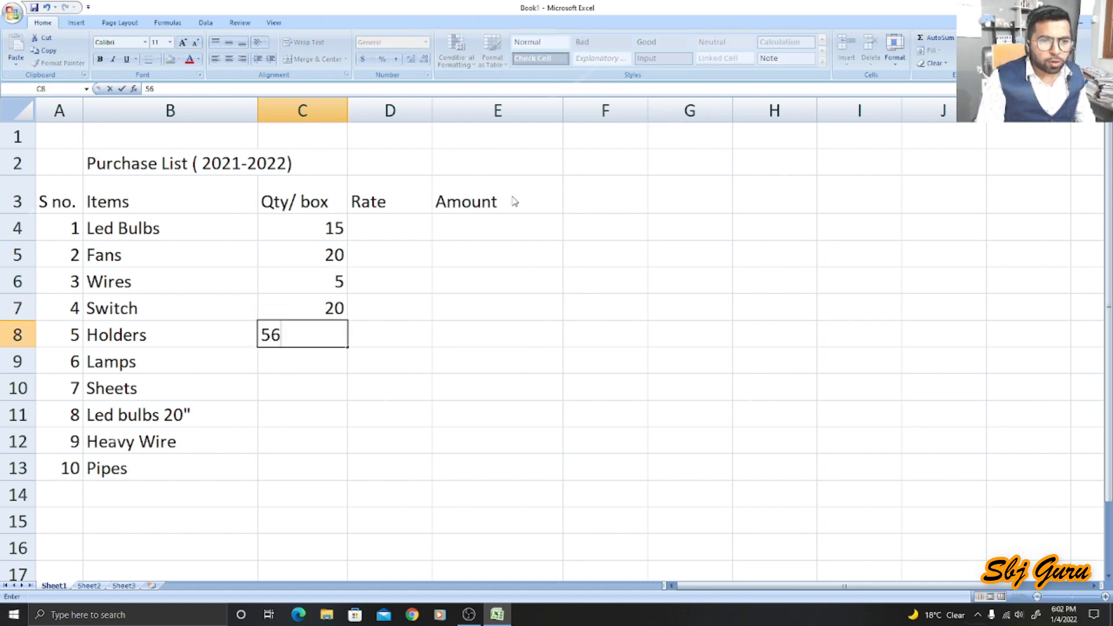
key(Return)
- Complete the Qty/ box column with 45, 47, 52, 25 and 22 in C9:C13 for Lamps through Pipes
text(45)
key(Return)
text(47)
key(Return)
text(52)
key(Return)
text(25)
key(Return)
text(22)
key(Return)
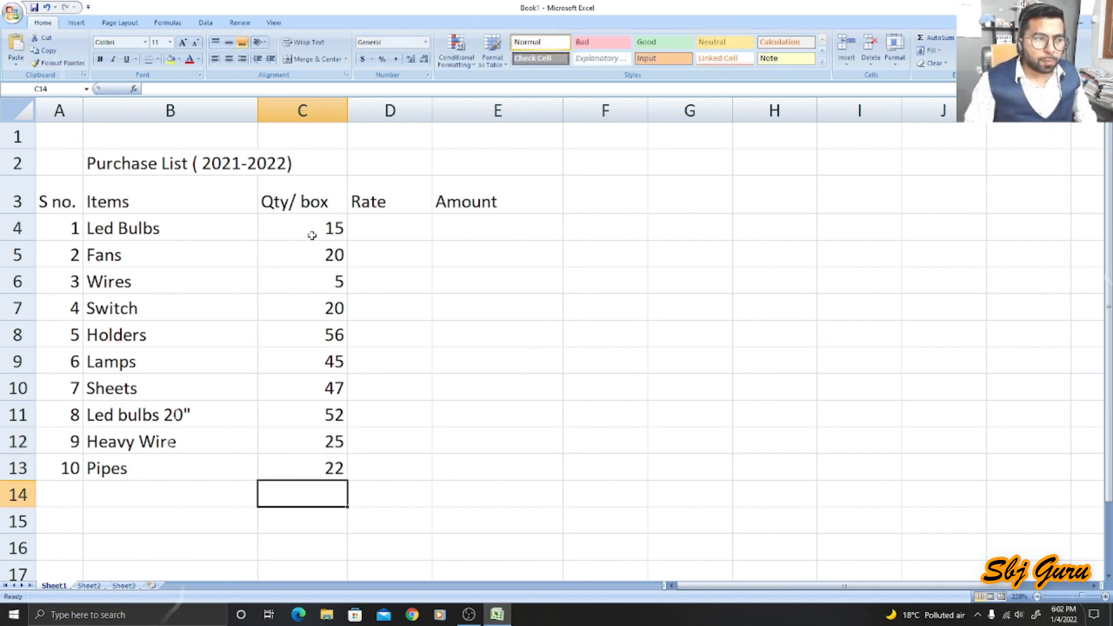
- Enter the rates 250, 1875, 75, 950 and 452 in D4:D8 for Led Bulbs through Holders
click(381, 231)
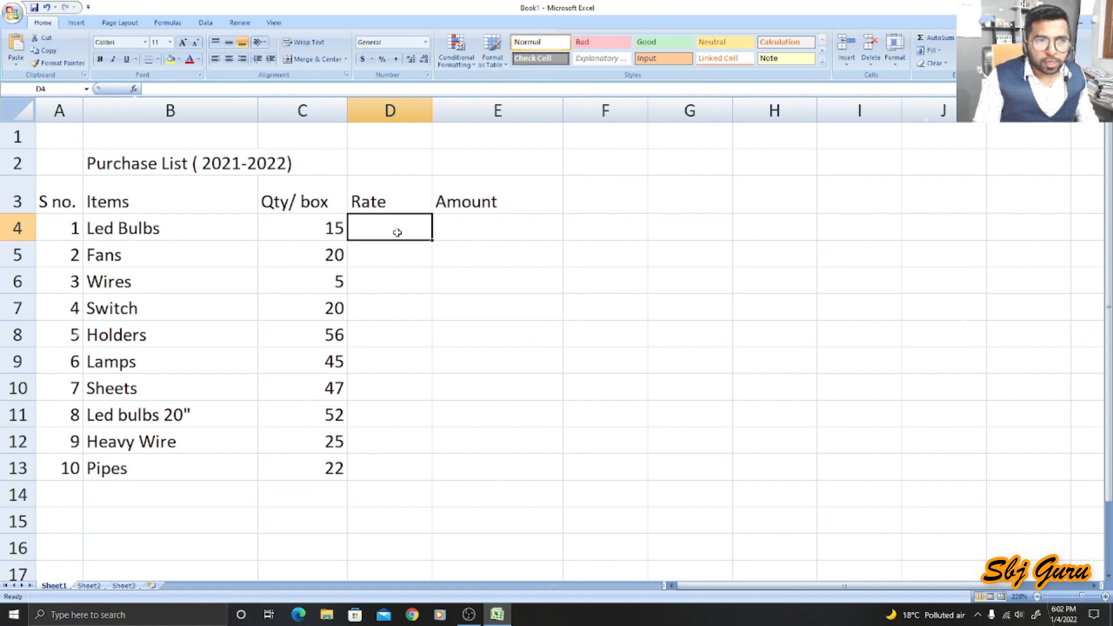
text(250)
key(Return)
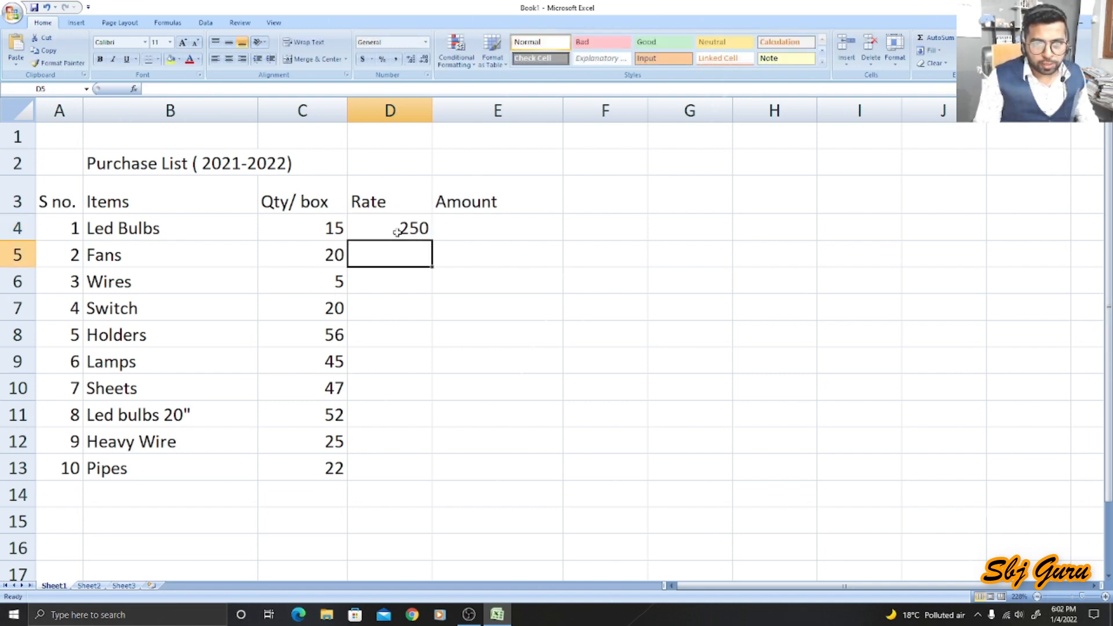
text(75)
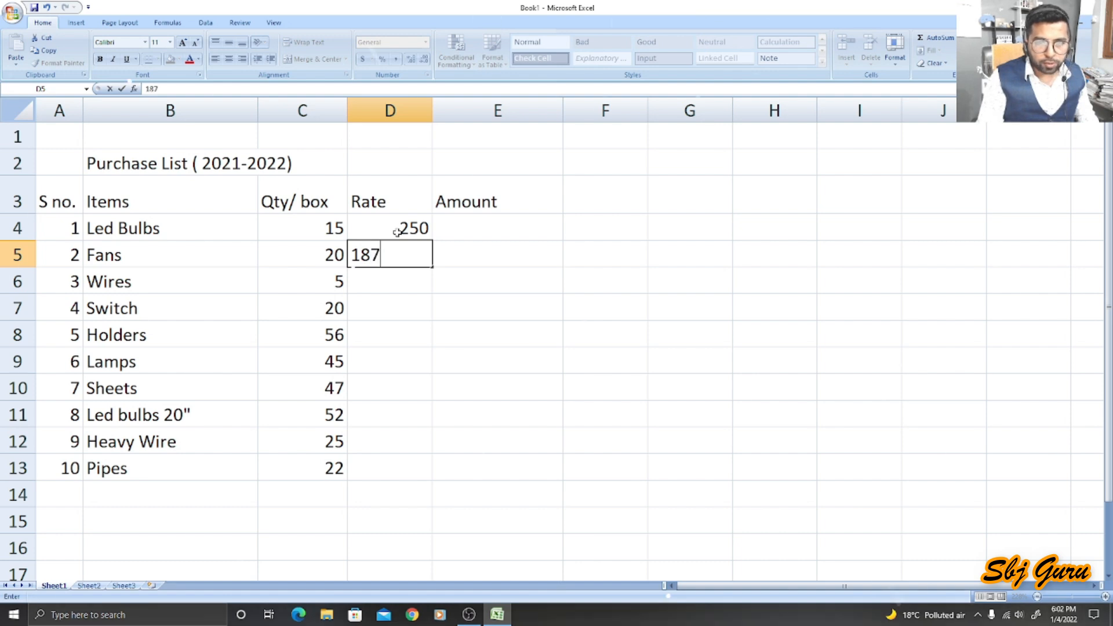
key(Return)
text(75)
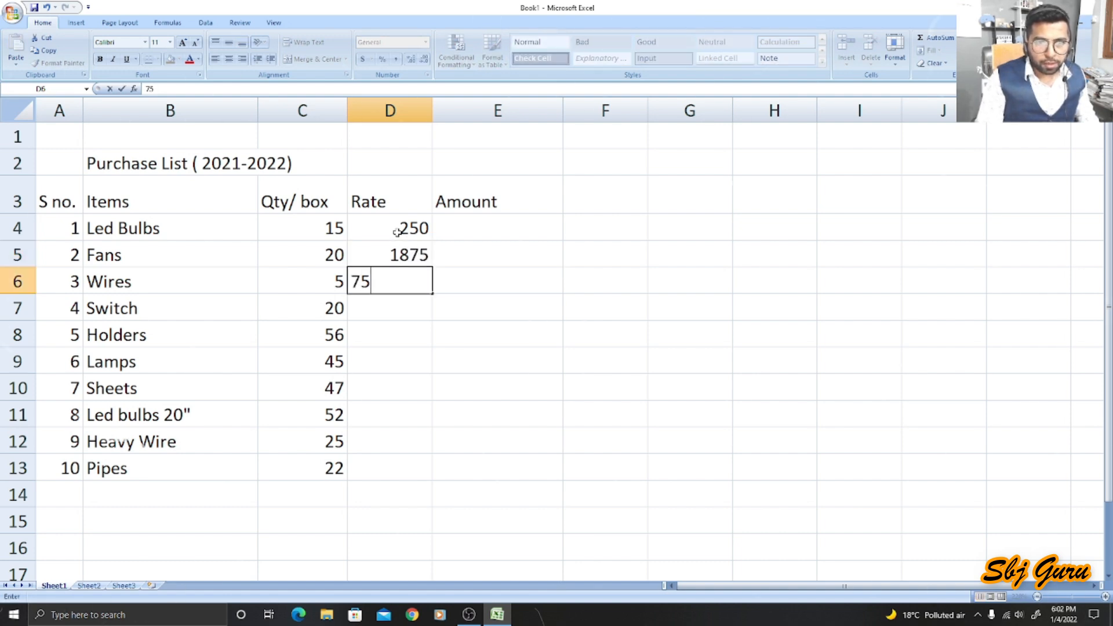
key(Return)
text(95)
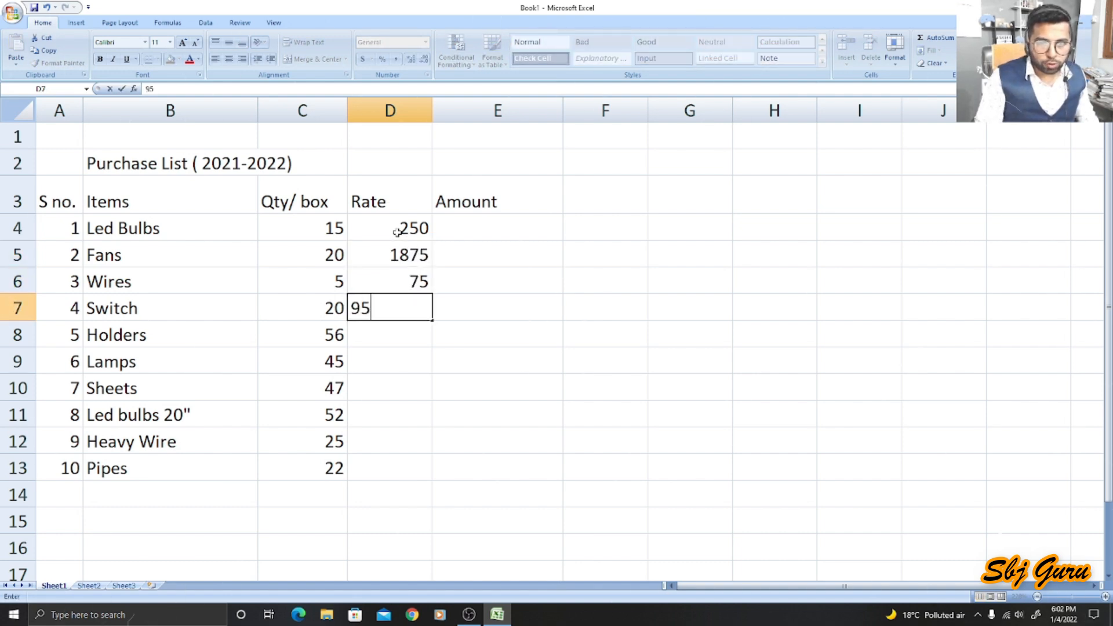
text(0)
key(Return)
text(452)
key(Return)
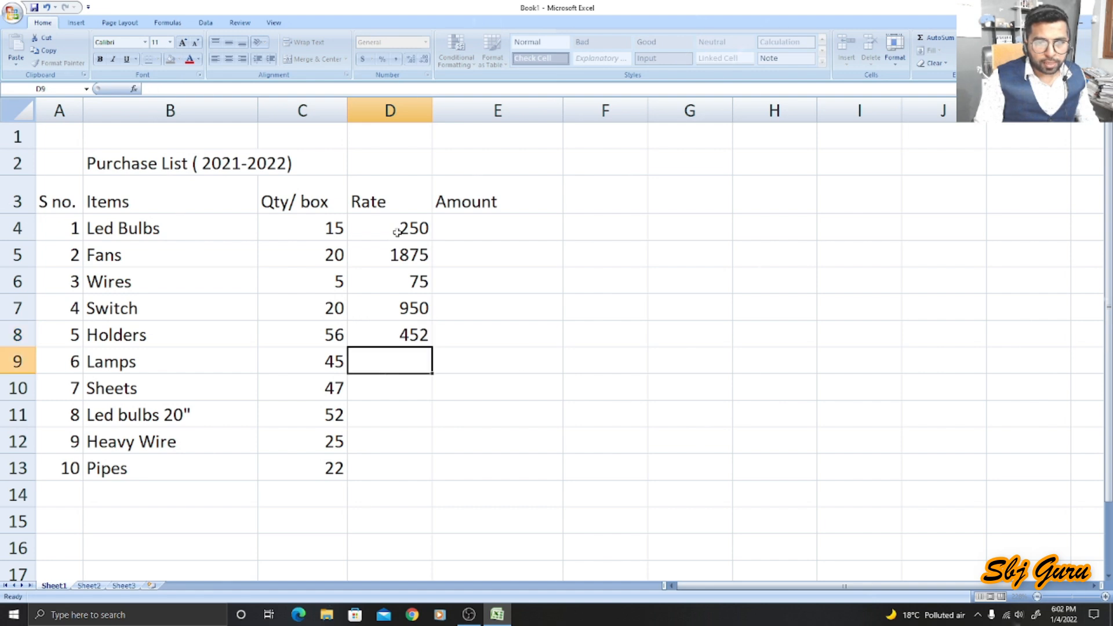
- Complete the Rate column with 325, 120, 850, 7850 and 251 in D9:D13 for Lamps through Pipes
text(325)
key(Return)
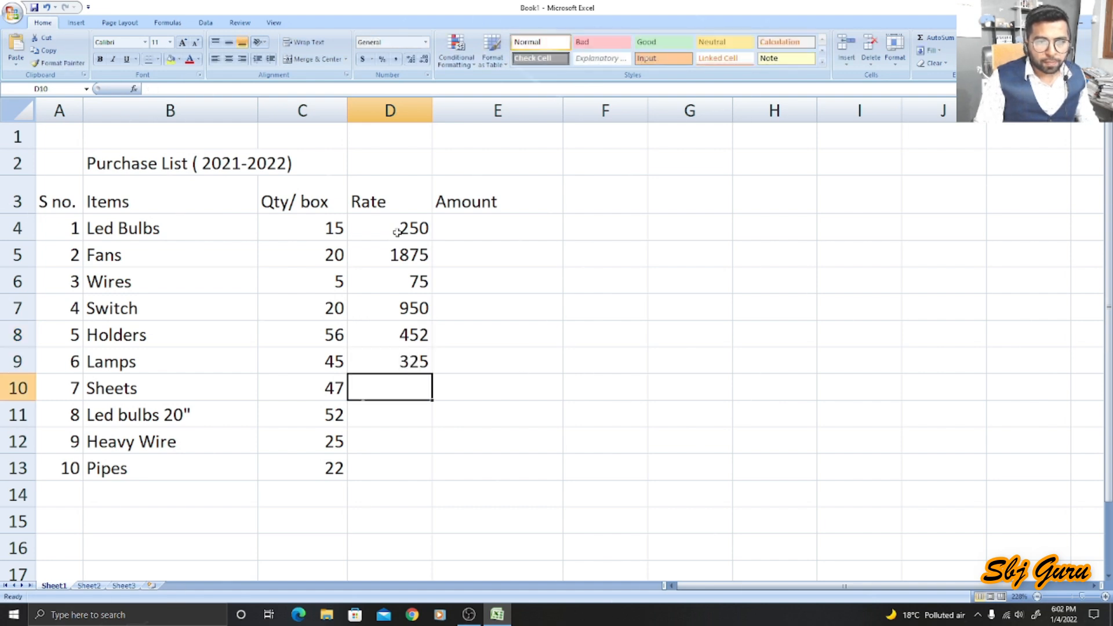
text(120)
key(Return)
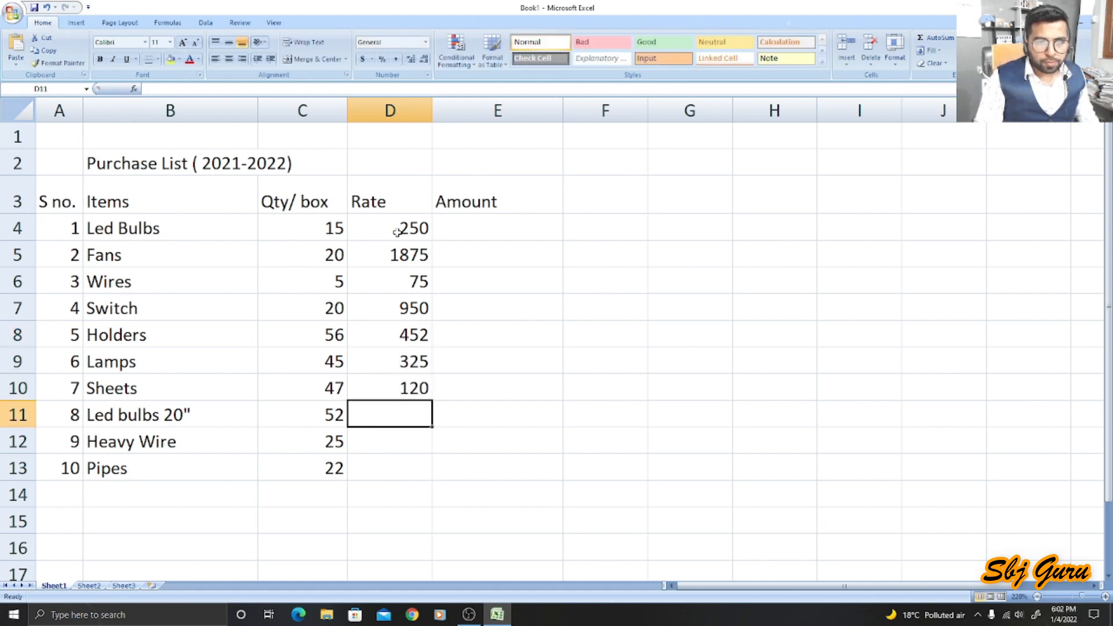
text(850)
key(Return)
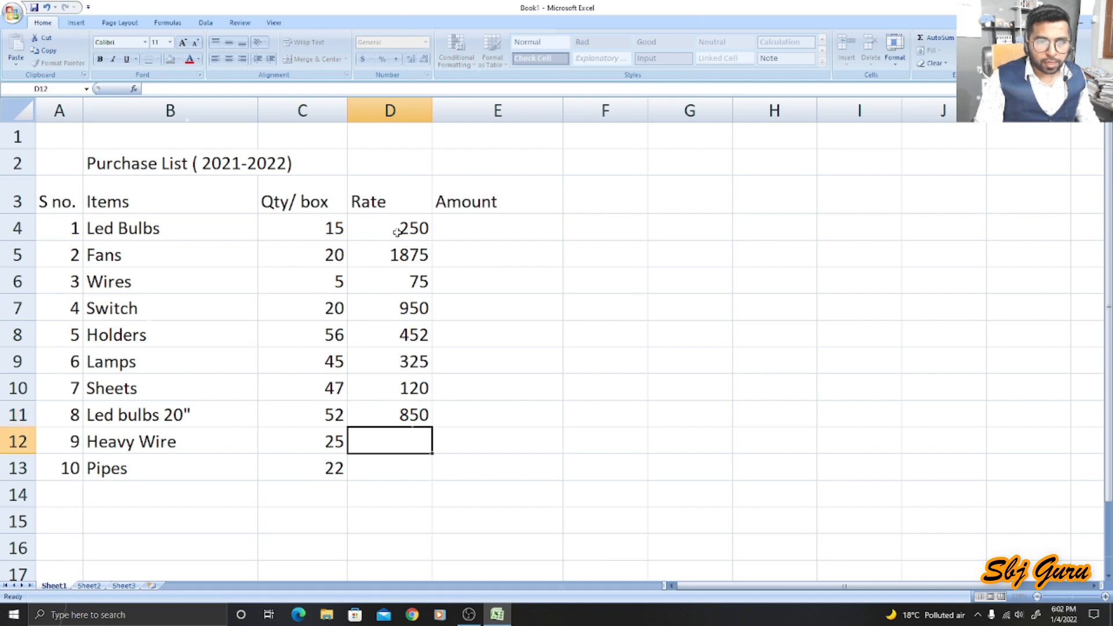
text(7850)
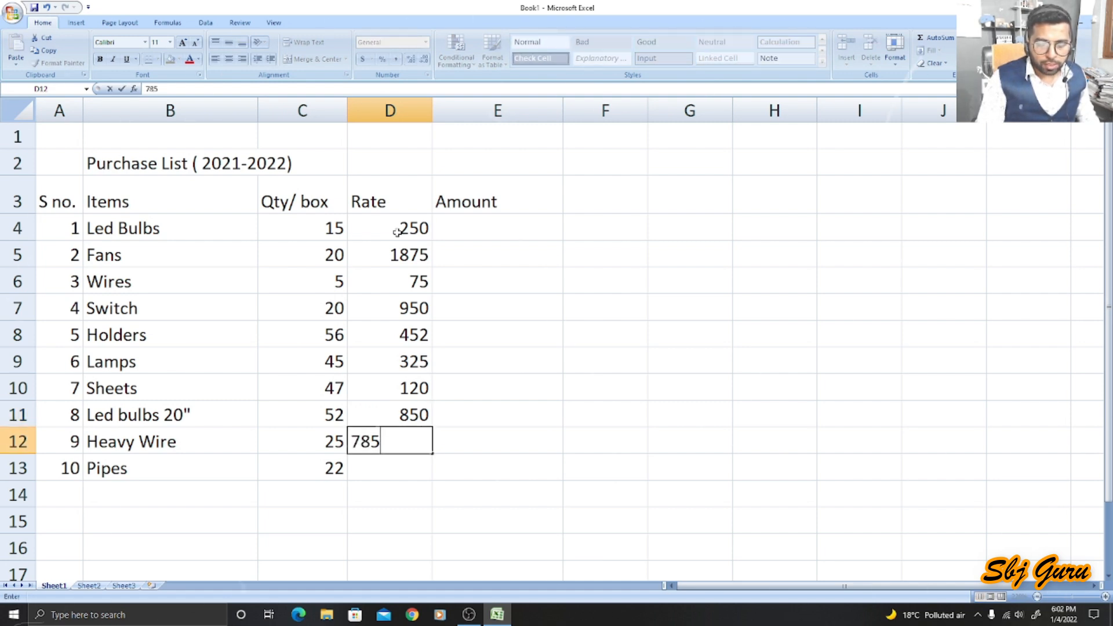
key(Return)
text(25)
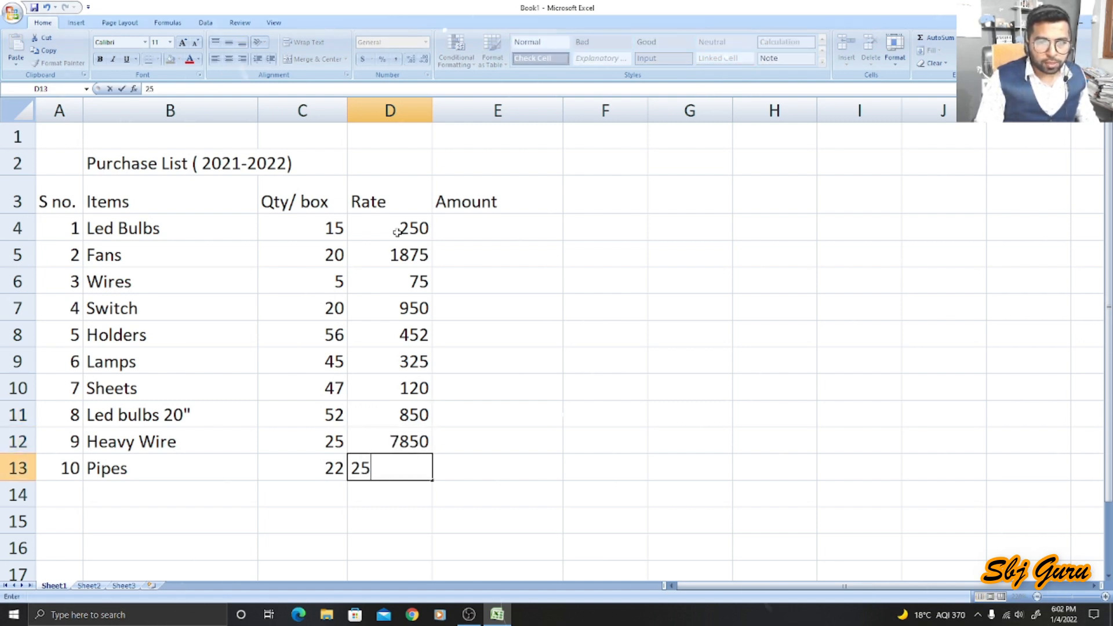
key(Return)
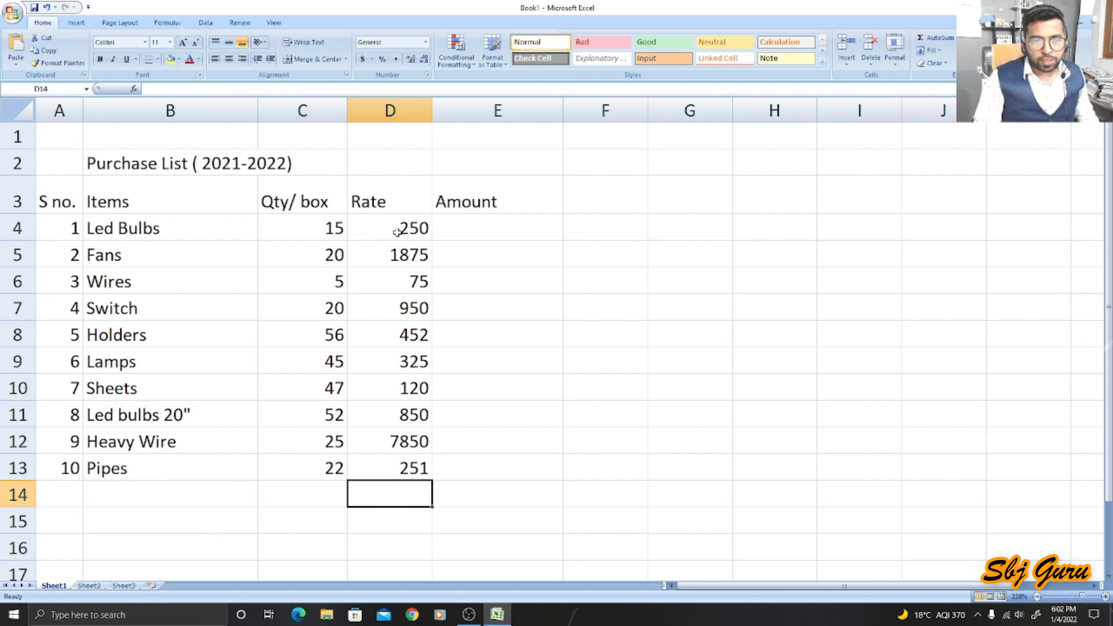
- Calculate the Led Bulbs amount in E4 by multiplying quantity by rate with the formula =C4*D4
click(466, 227)
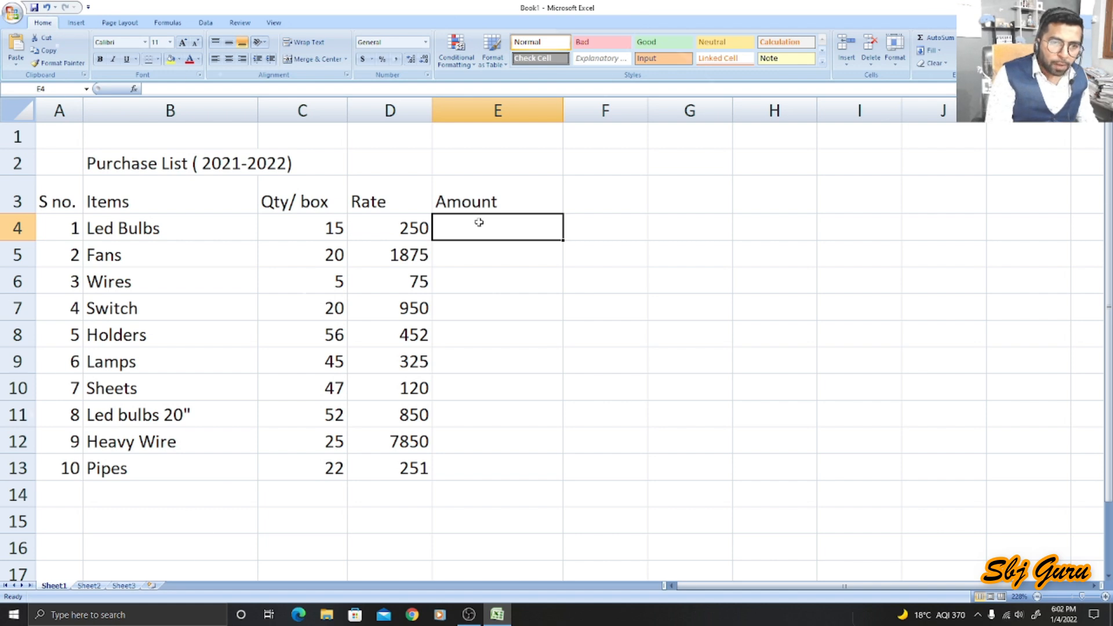
text(=)
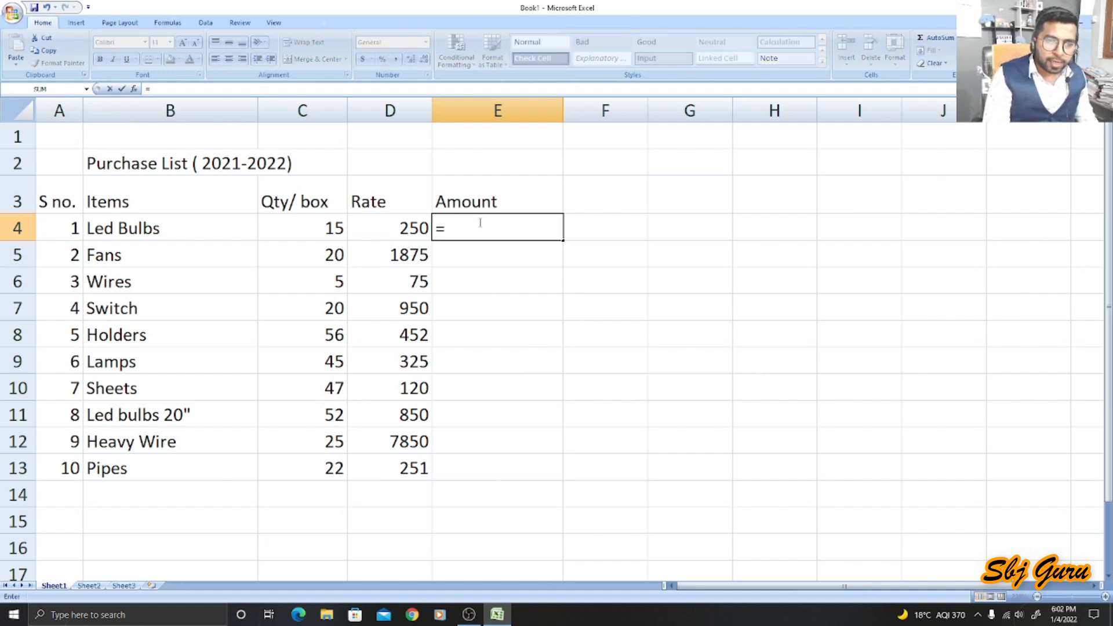
click(292, 225)
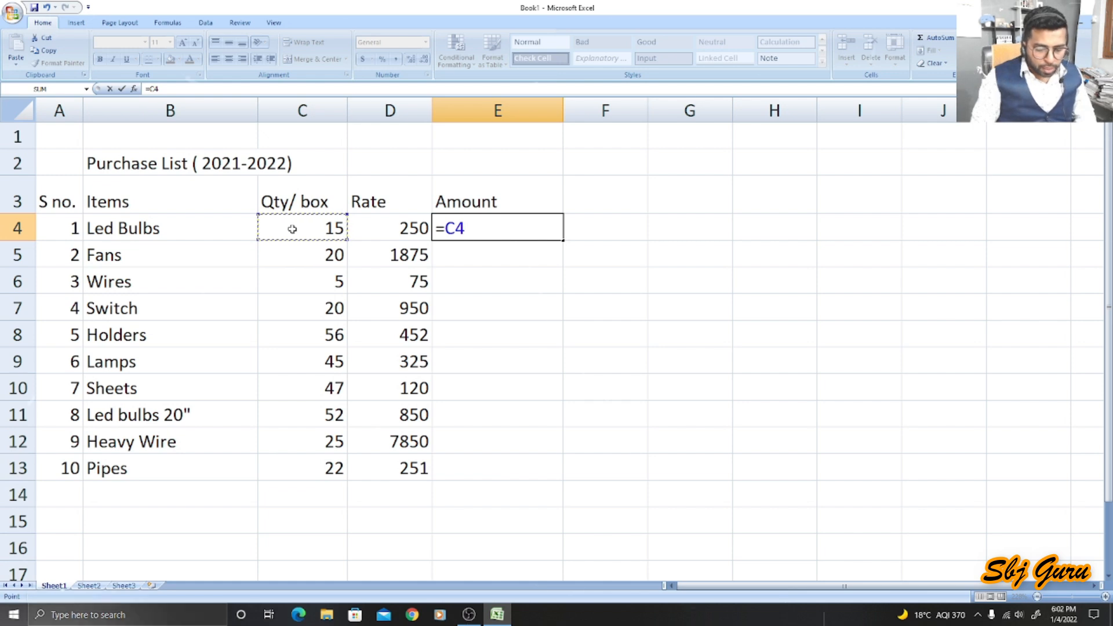
text(*)
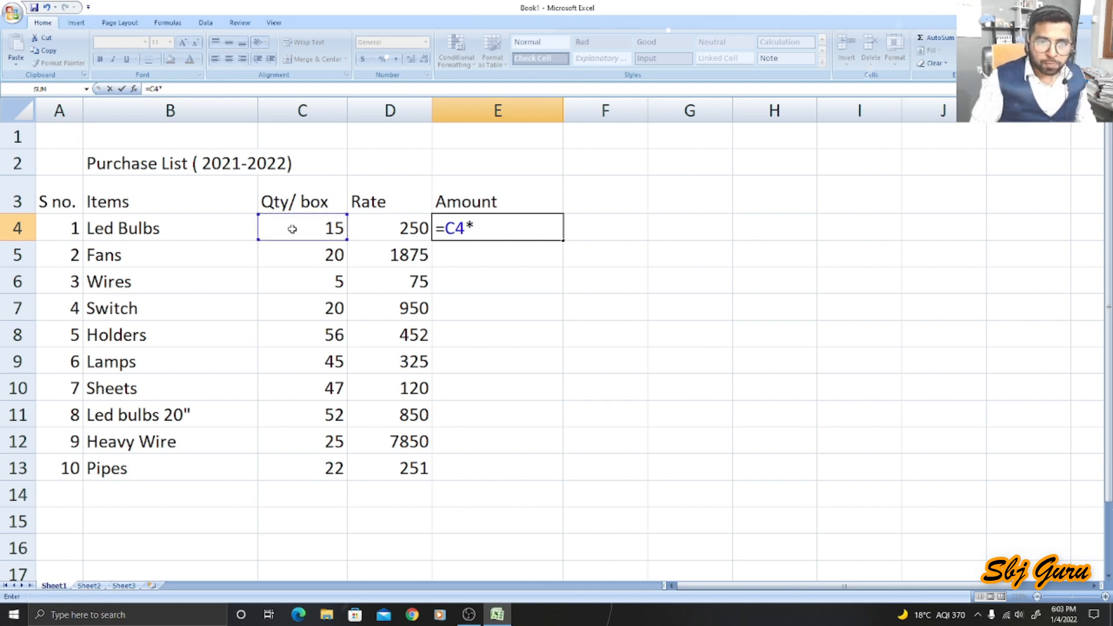
click(402, 230)
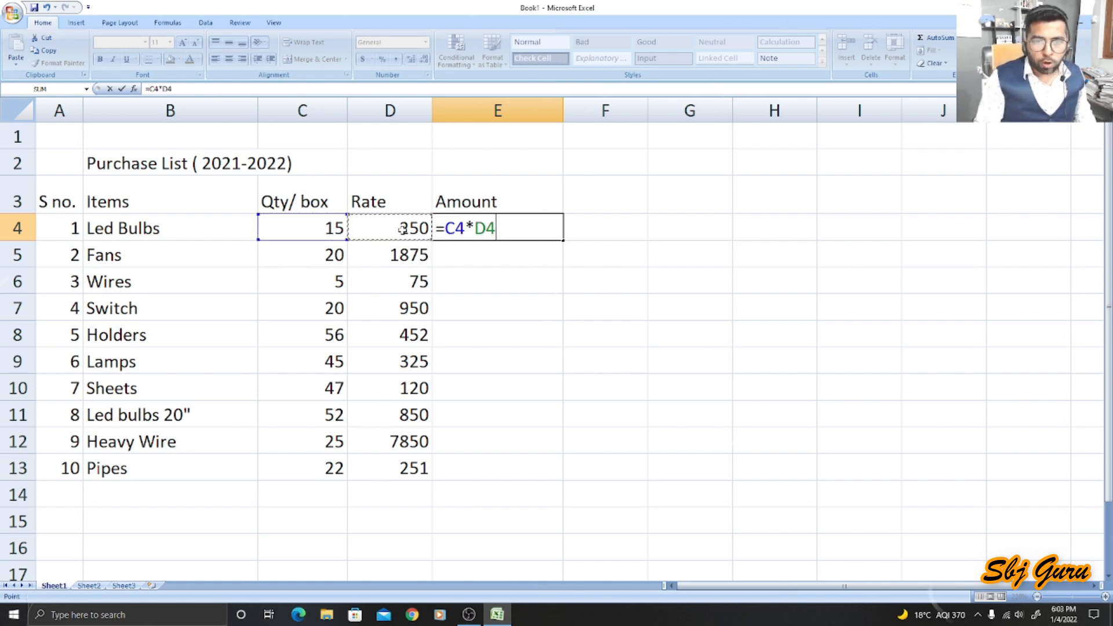
key(Return)
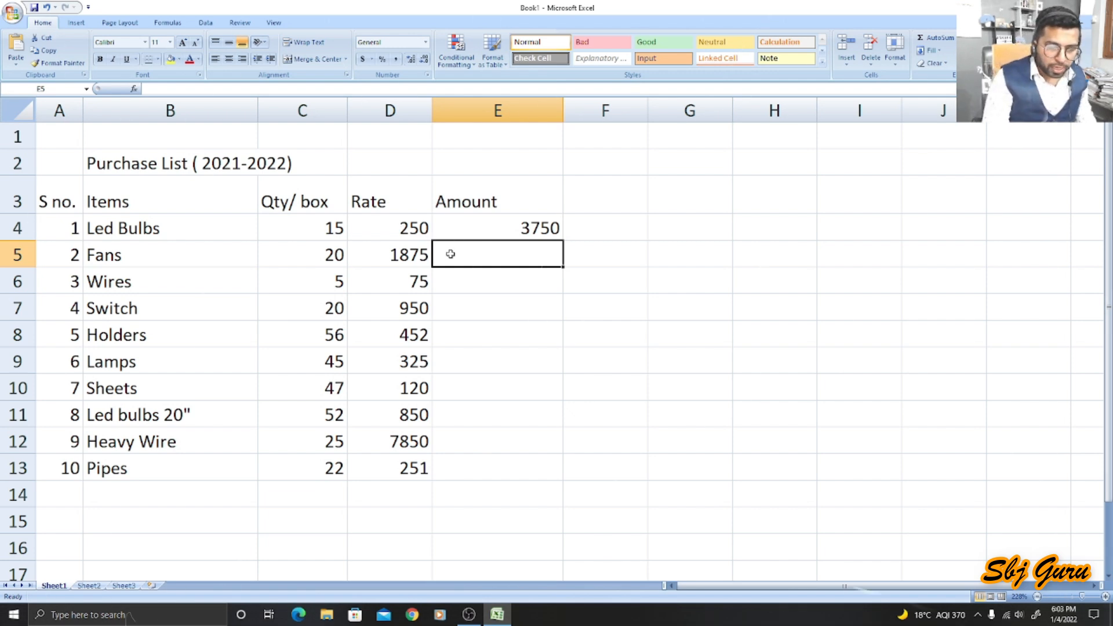
- Calculate the Fans amount in E5 by multiplying its quantity in C5 by its rate in D5
text(=)
click(311, 251)
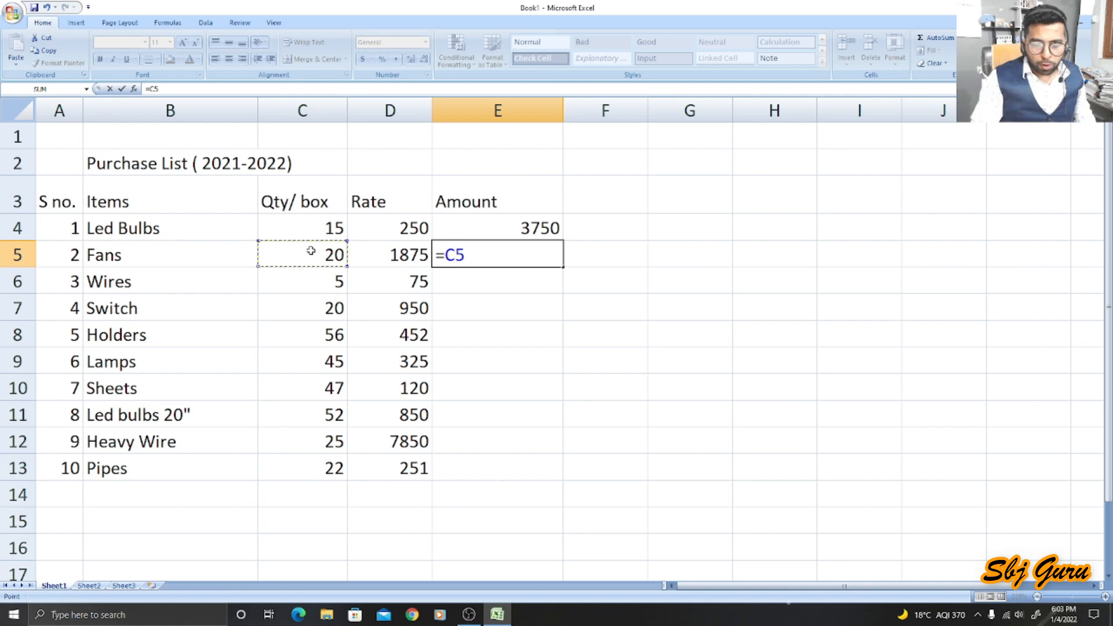
text(*)
click(385, 252)
key(Return)
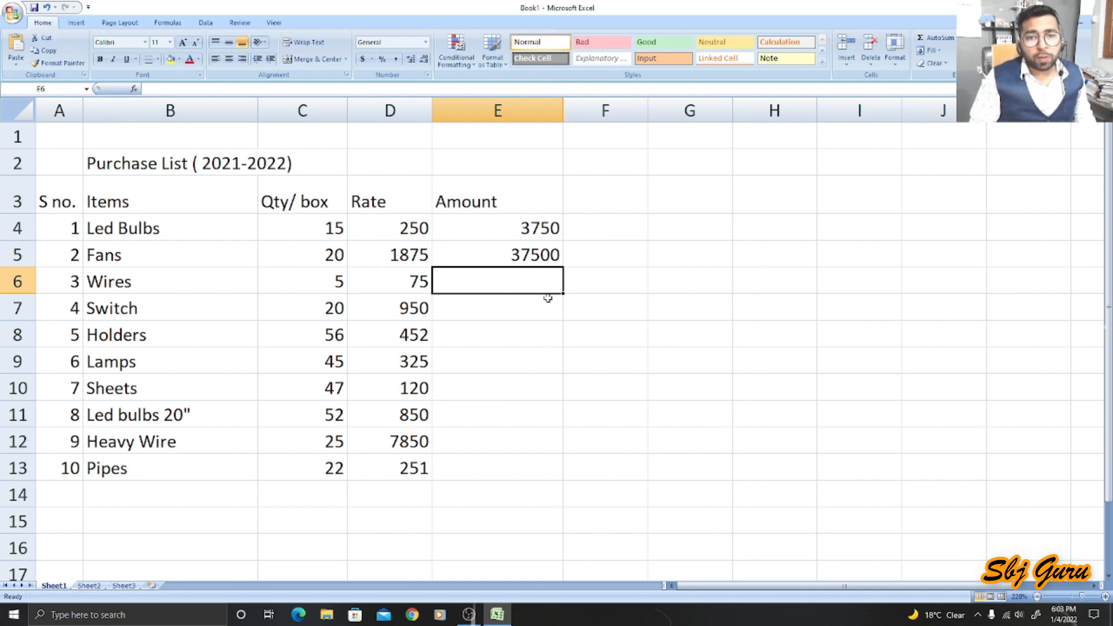
- Fill the amount formulas from E4:E5 down to E13 so all ten items are calculated
drag(502, 227, 499, 251)
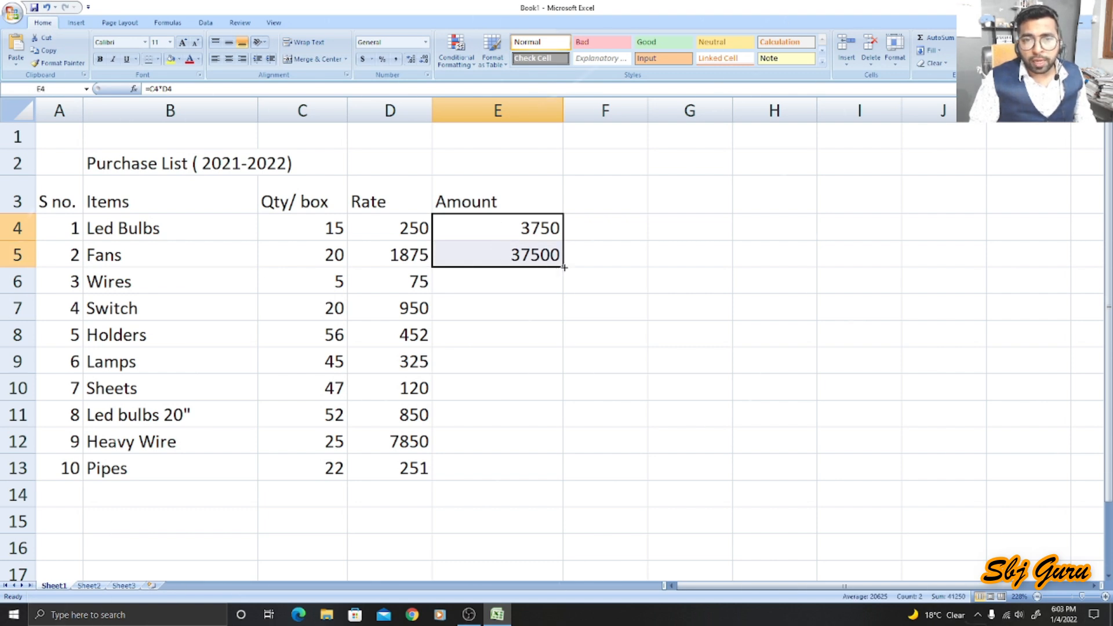
drag(565, 269, 567, 471)
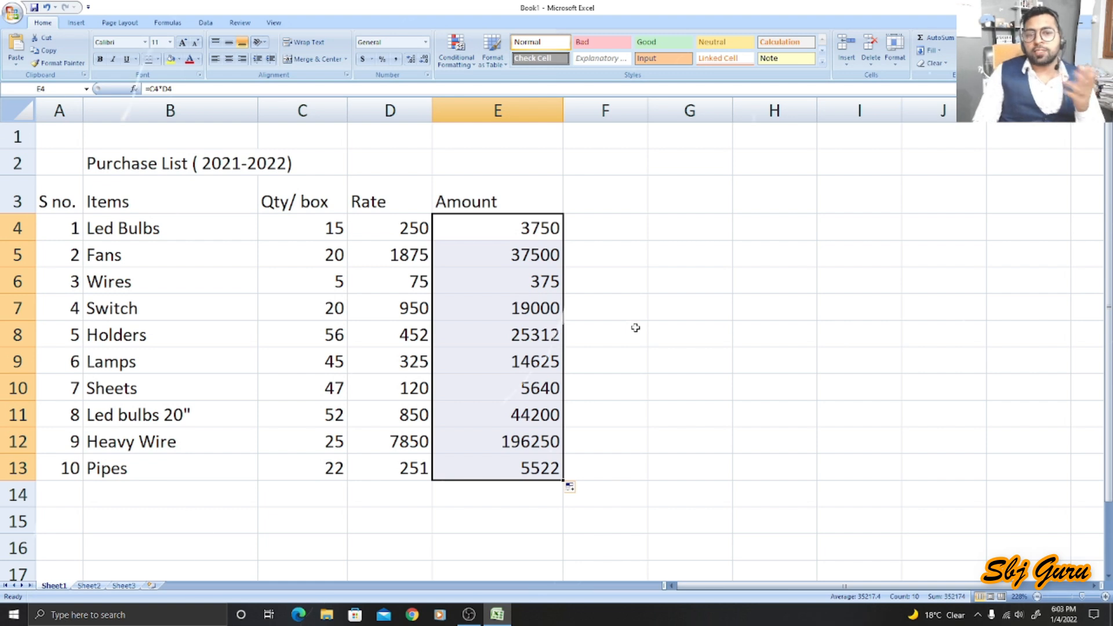
scroll(636, 328, down, 2)
scroll(638, 326, up, 2)
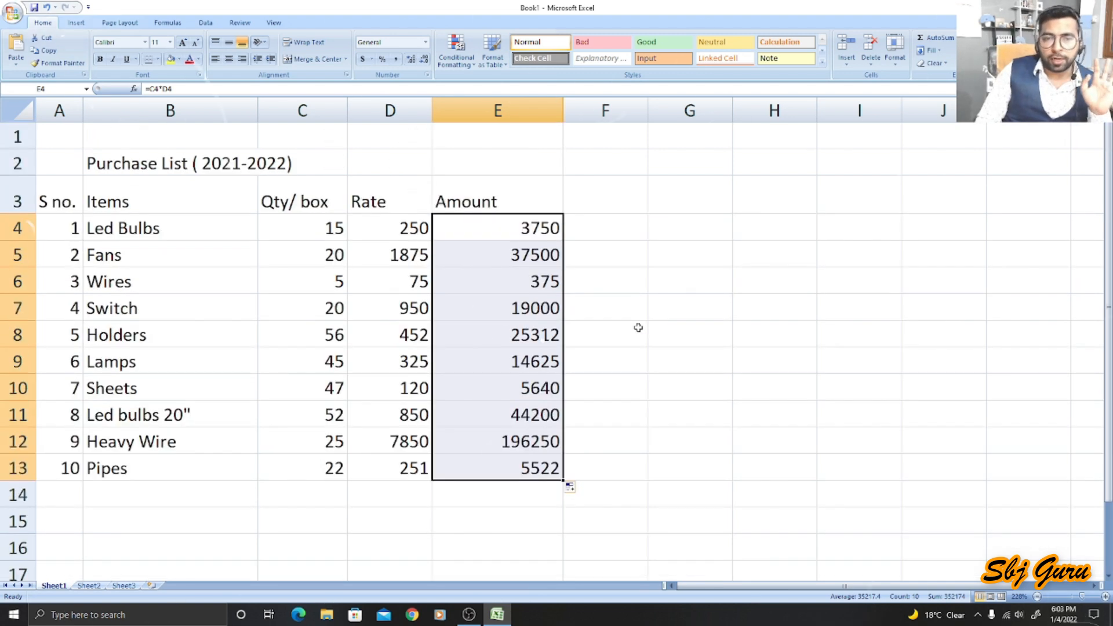
- Add the label "Total" in B14 below the items and select cell E14 under the amounts
scroll(572, 427, down, 2)
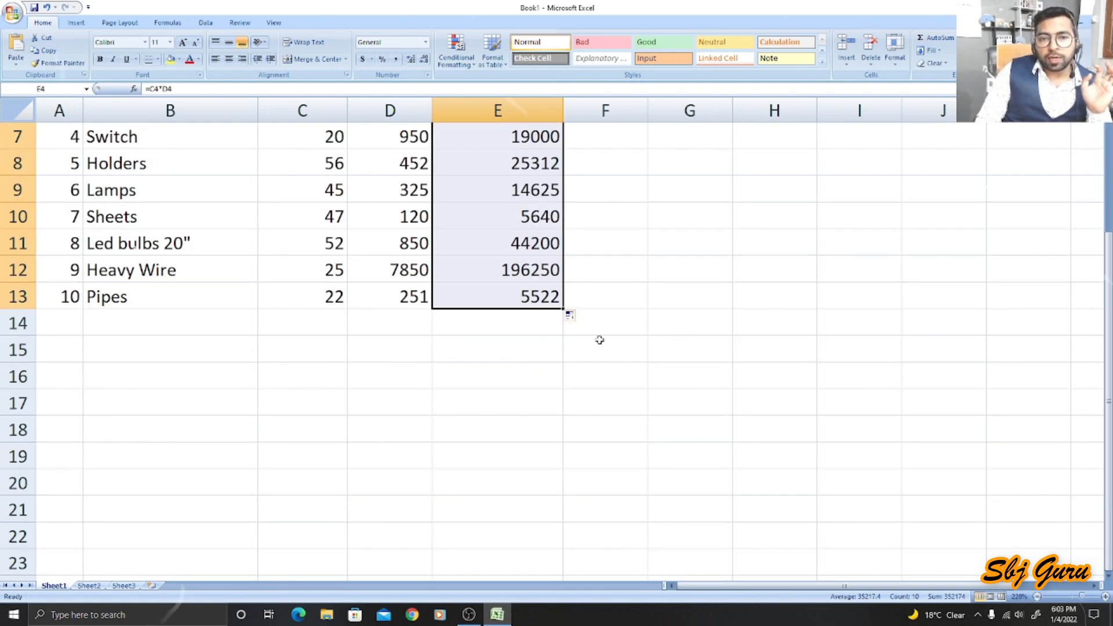
click(470, 326)
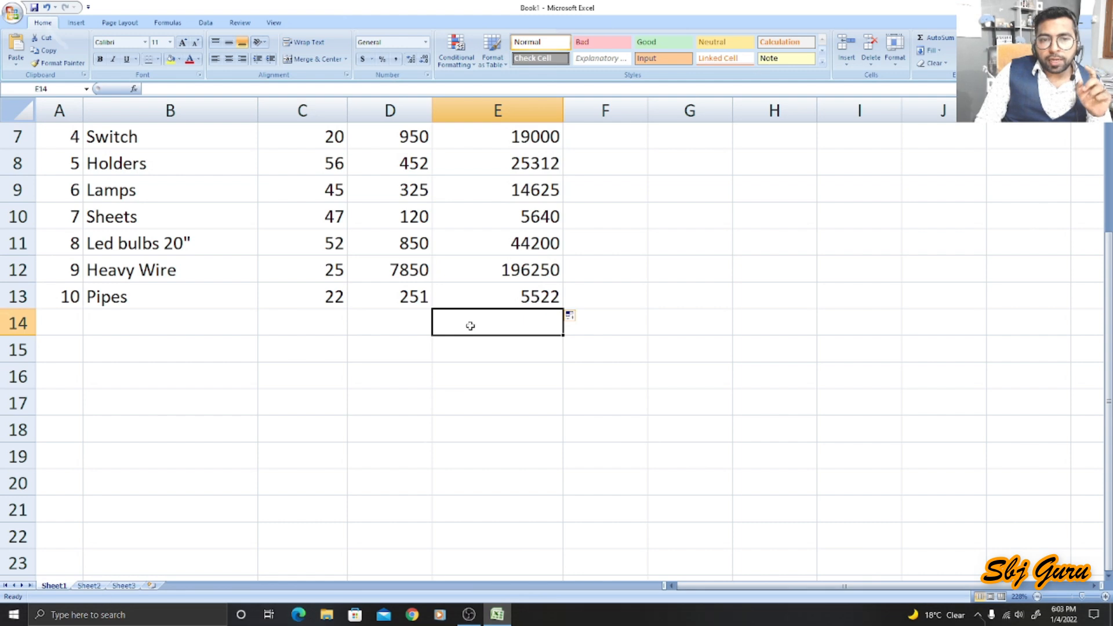
click(376, 330)
click(188, 327)
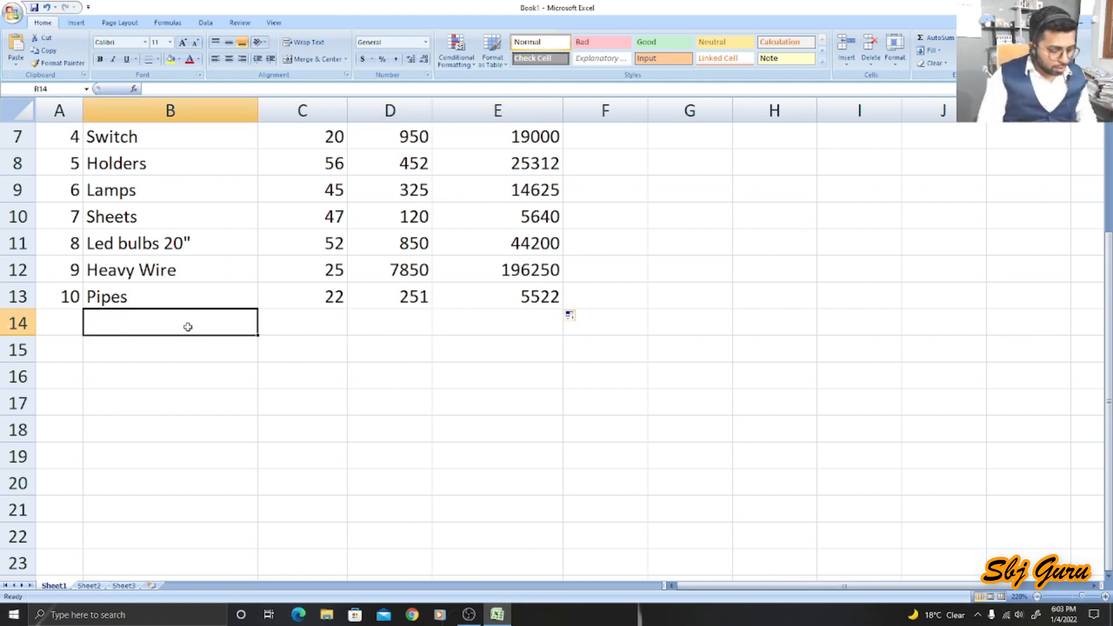
text(Total)
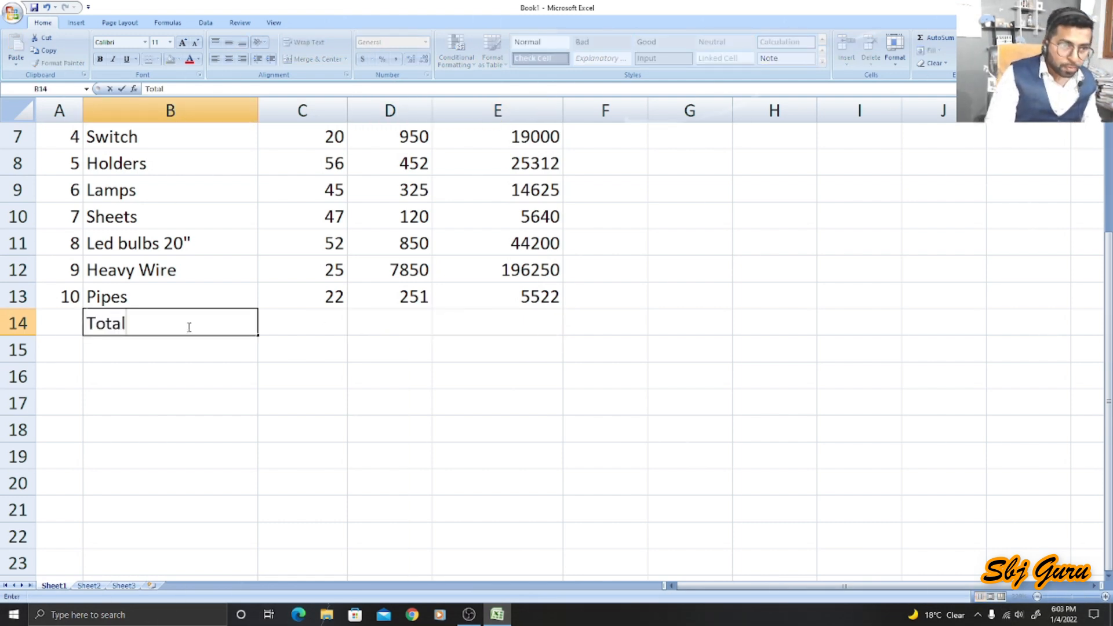
click(320, 469)
click(497, 326)
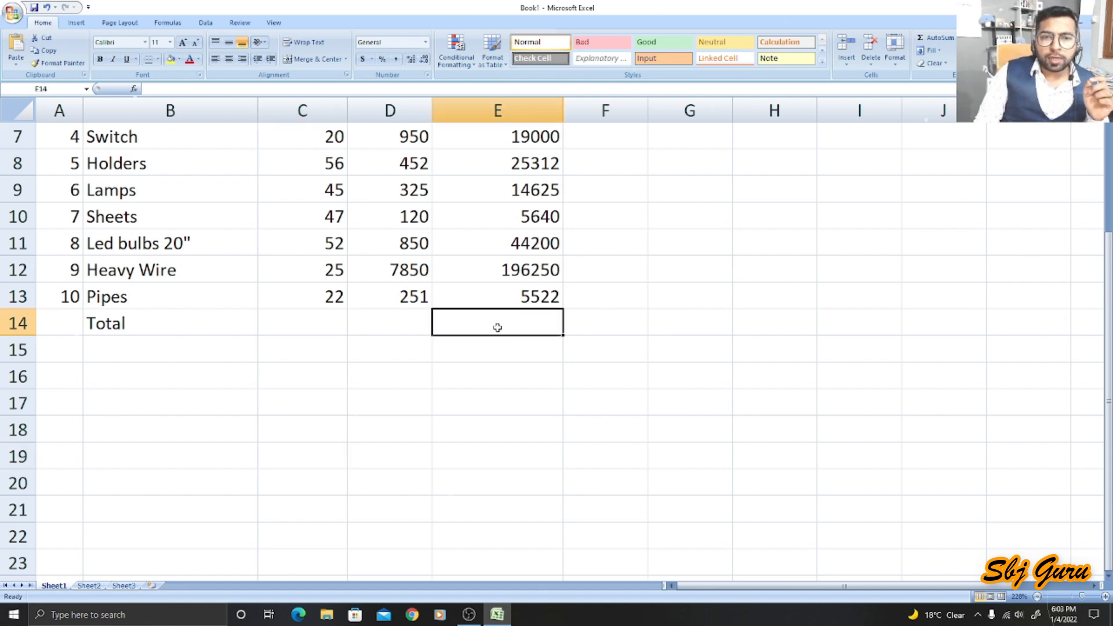
scroll(498, 327, up, 1)
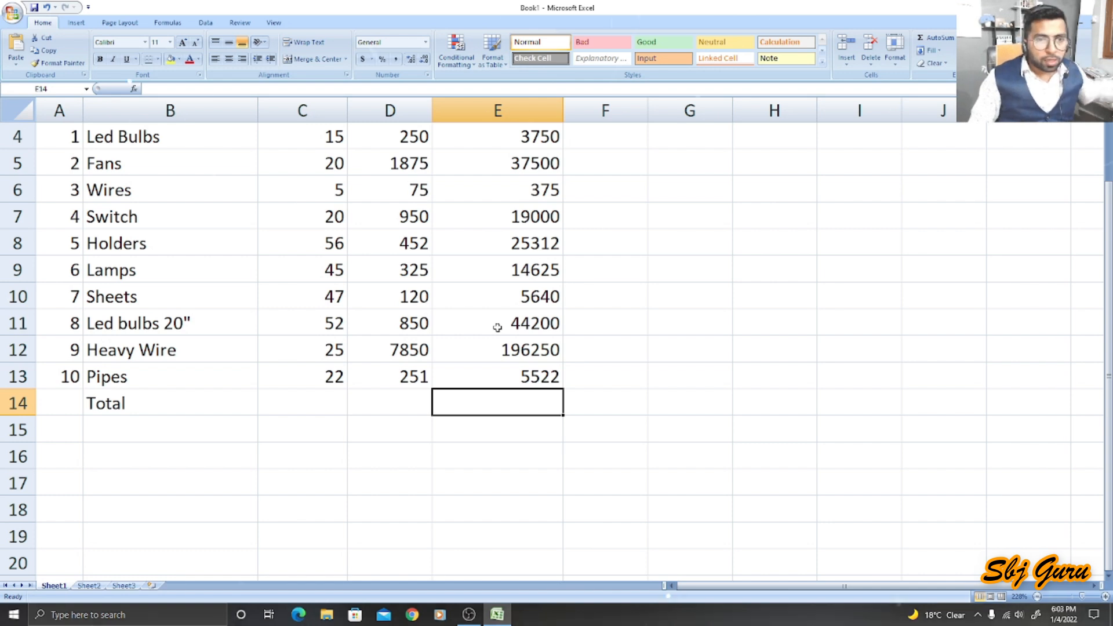
- Total the amounts in E14 with a SUM formula over the range E4:E13
scroll(529, 297, up, 1)
scroll(492, 223, down, 3)
scroll(505, 313, up, 2)
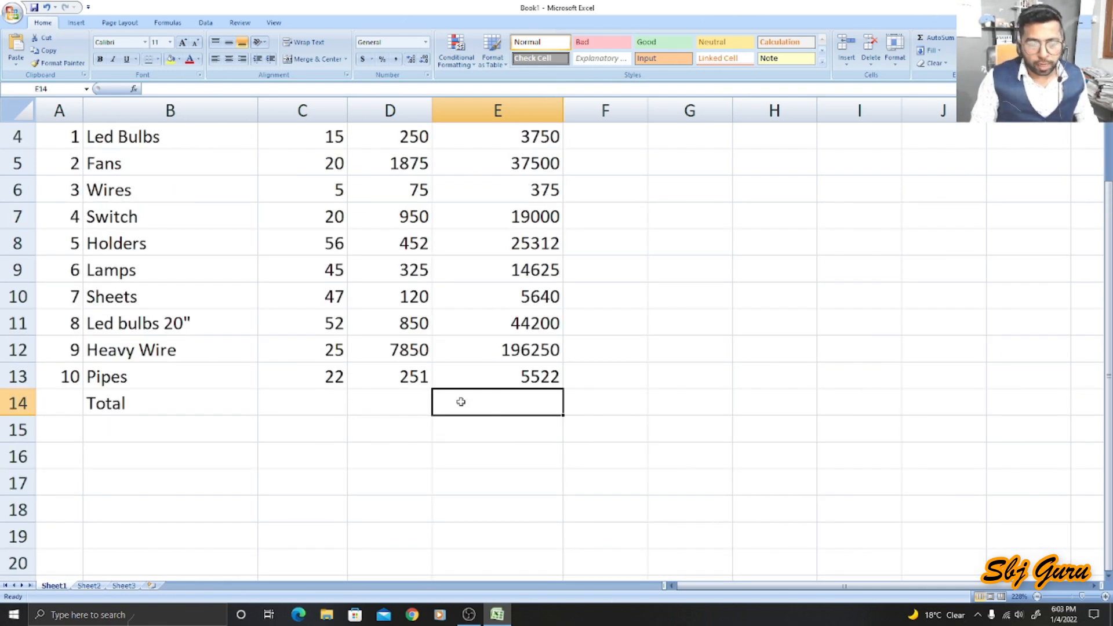
text(=)
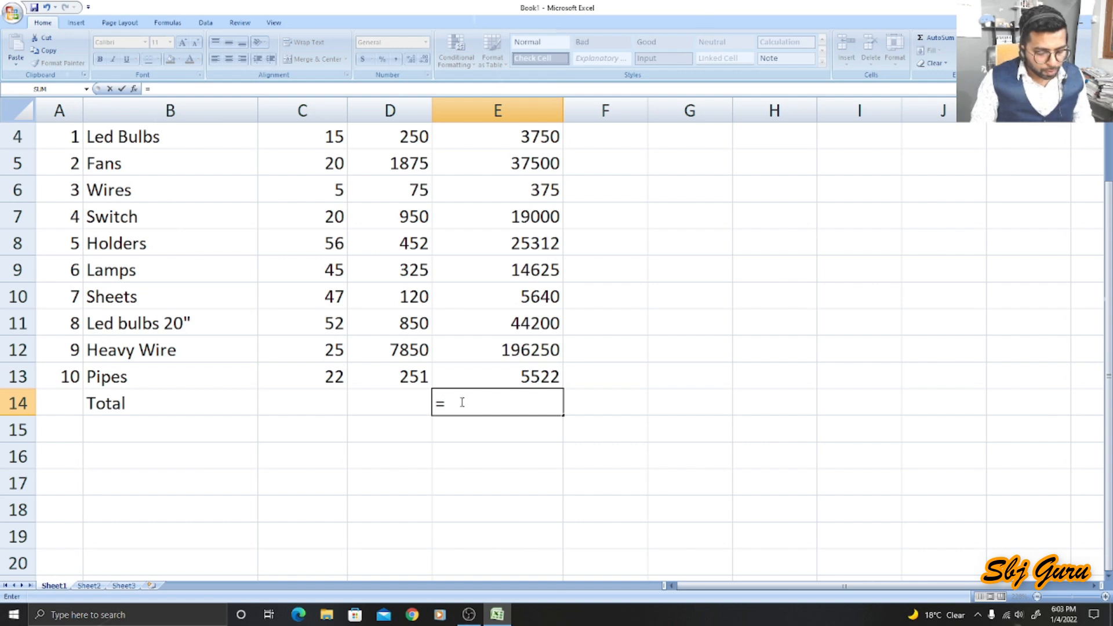
text(sum)
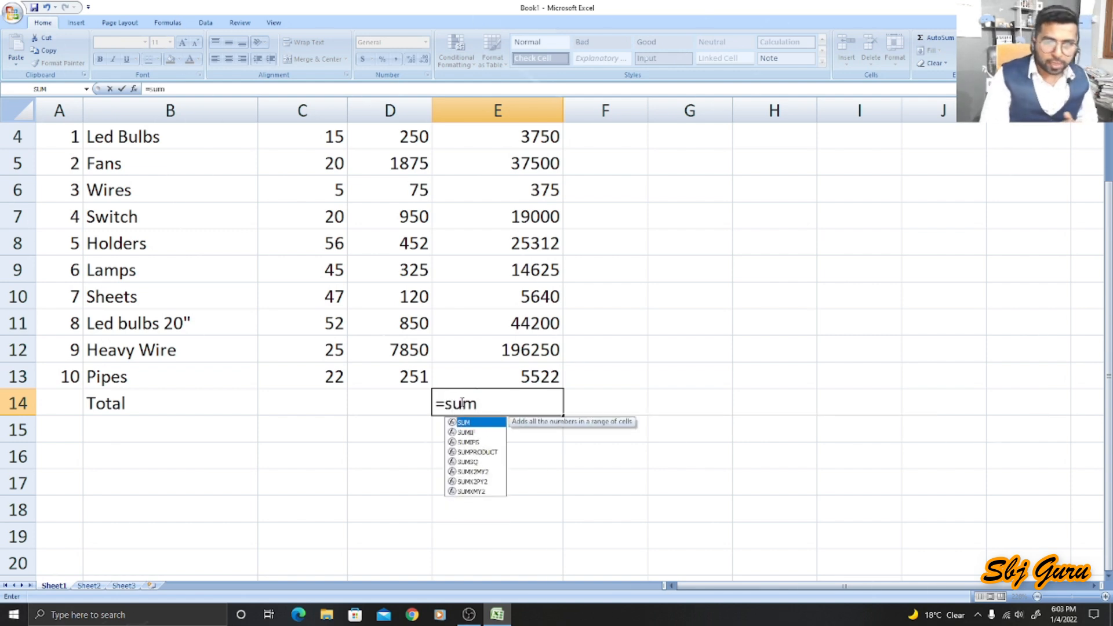
key(Tab)
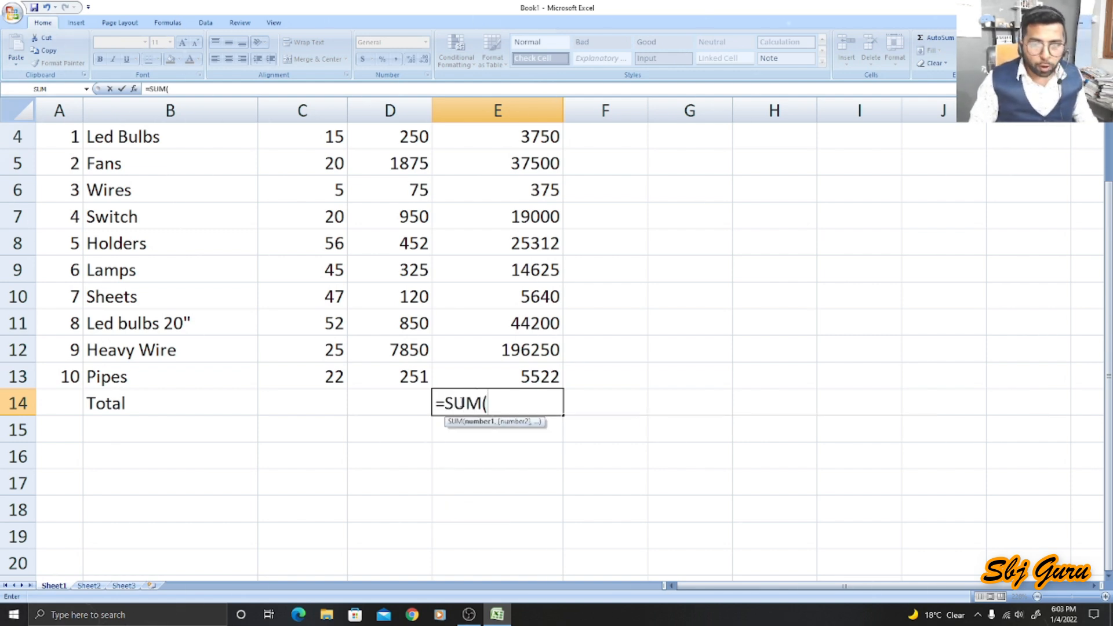
scroll(586, 341, up, 1)
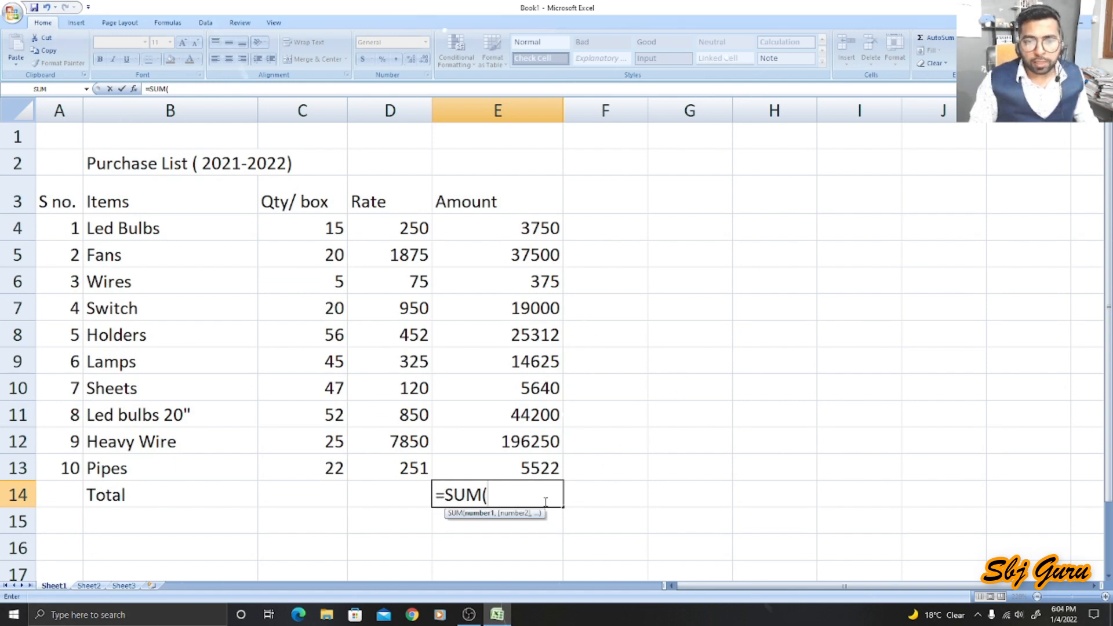
click(484, 226)
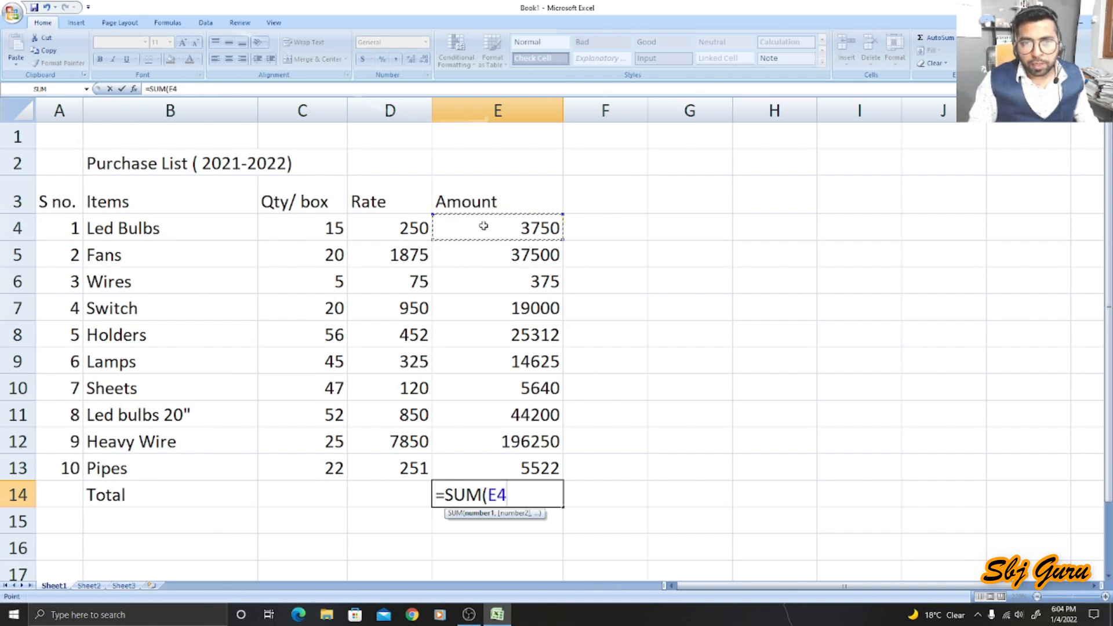
drag(484, 227, 496, 464)
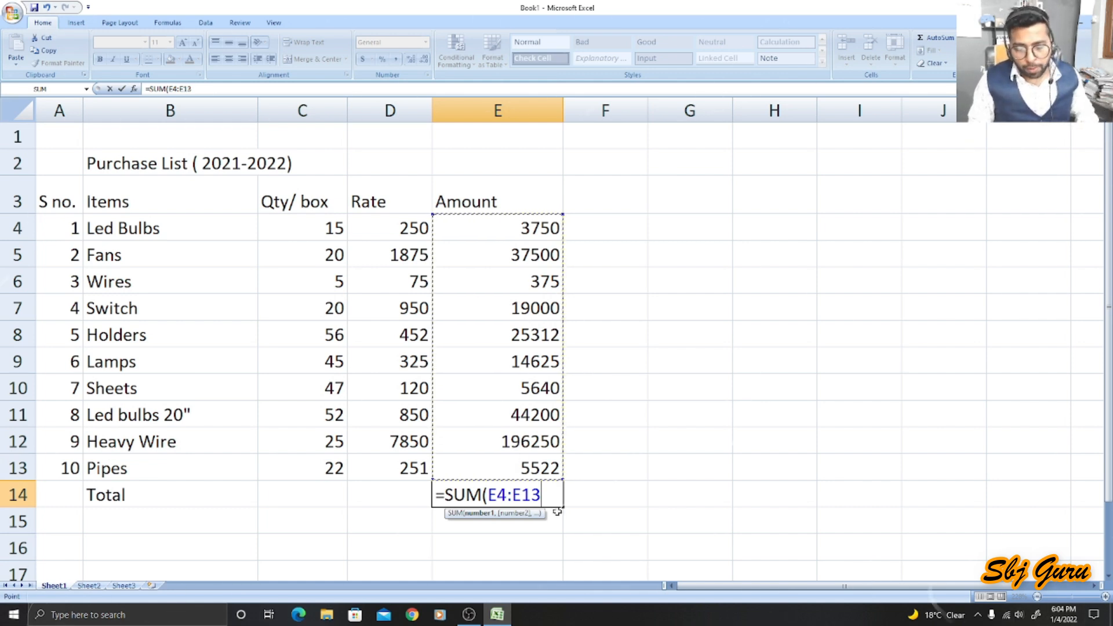
key(Return)
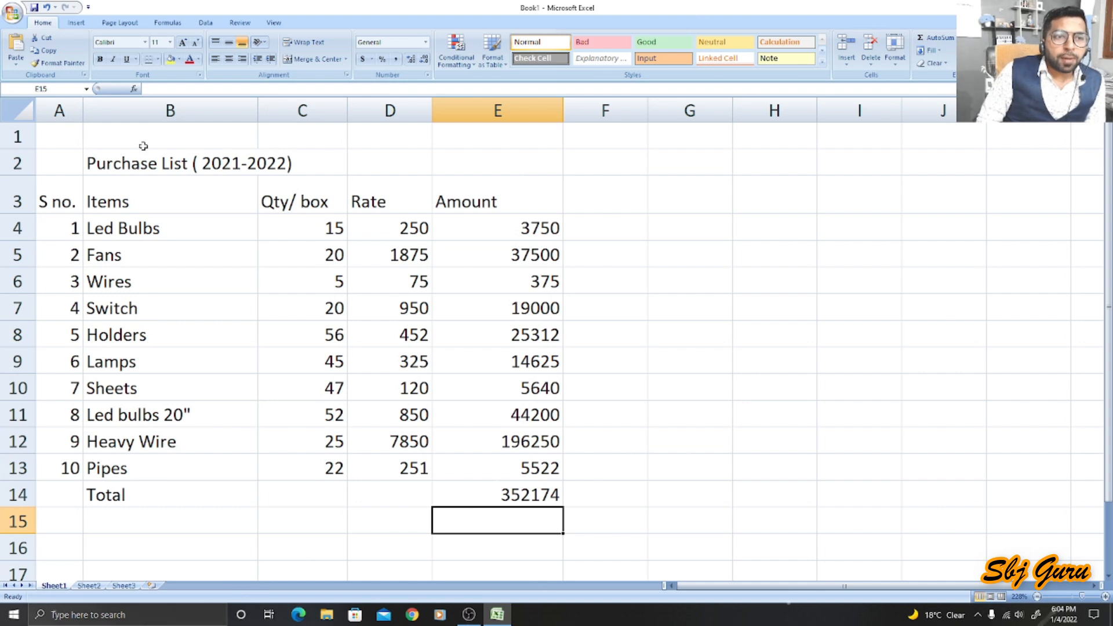
- Merge and center the title "Purchase List ( 2021-2022)" across B2:C2 and try to move the merged cell's edge into column D
drag(99, 163, 293, 168)
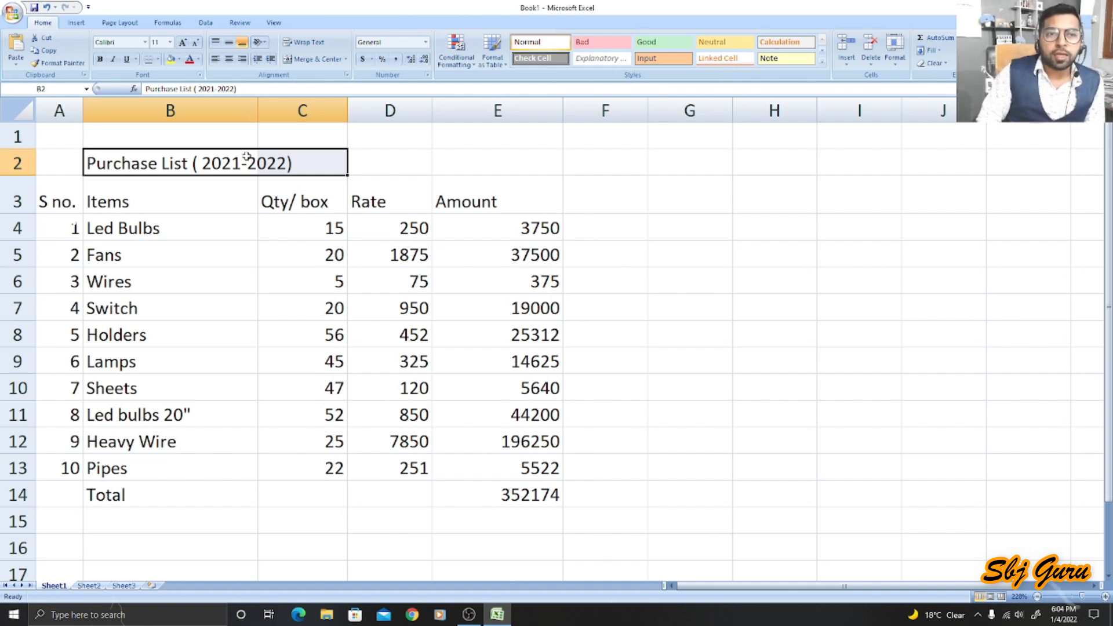
click(268, 162)
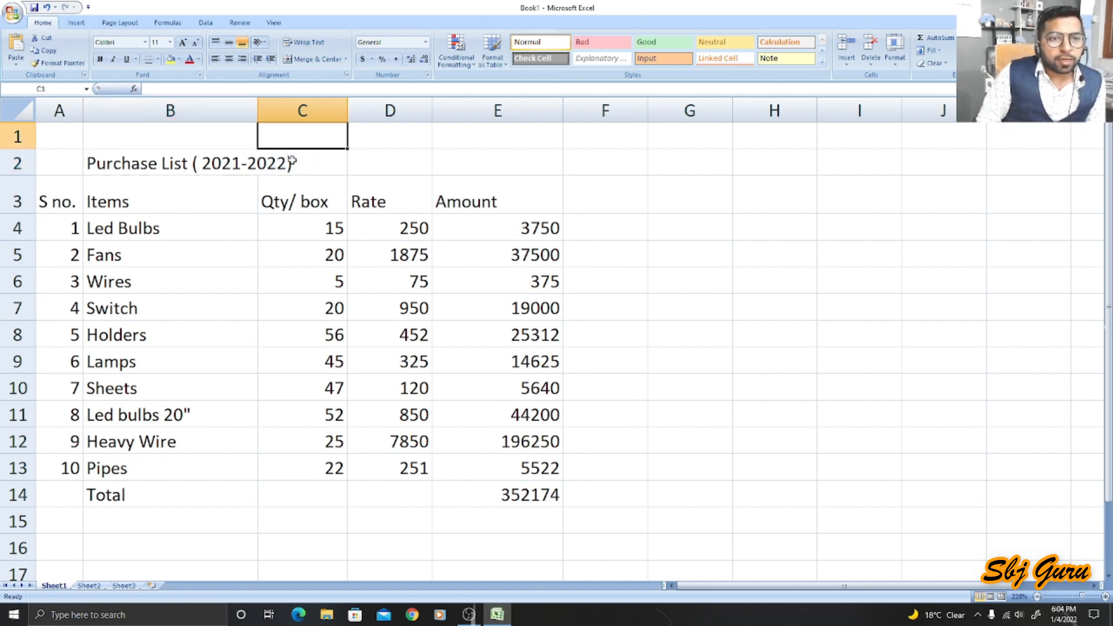
drag(104, 164, 326, 174)
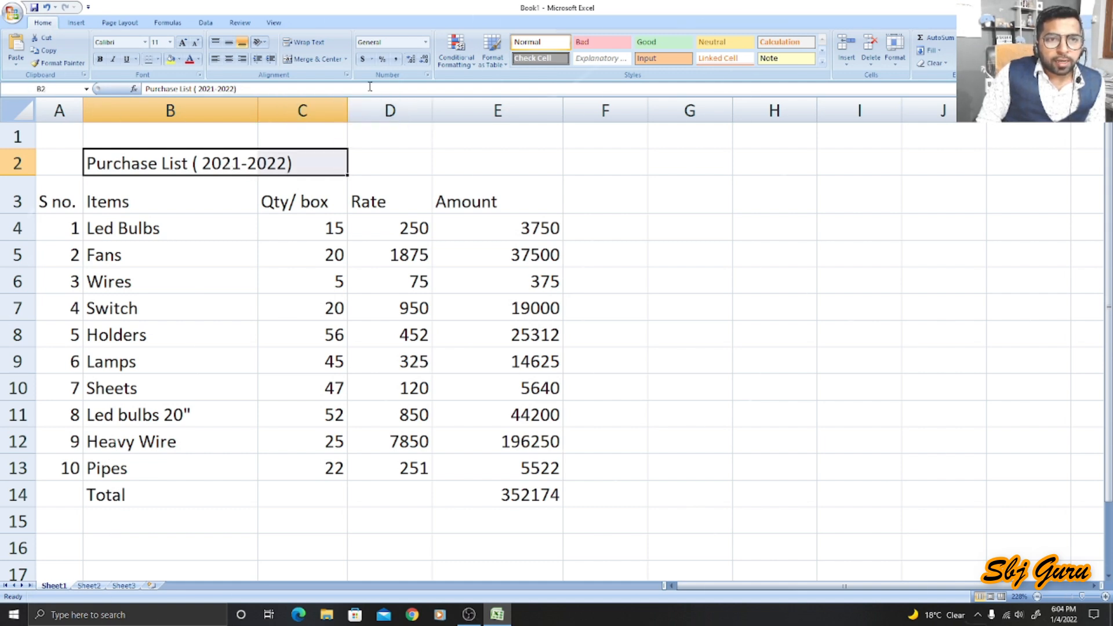
click(284, 62)
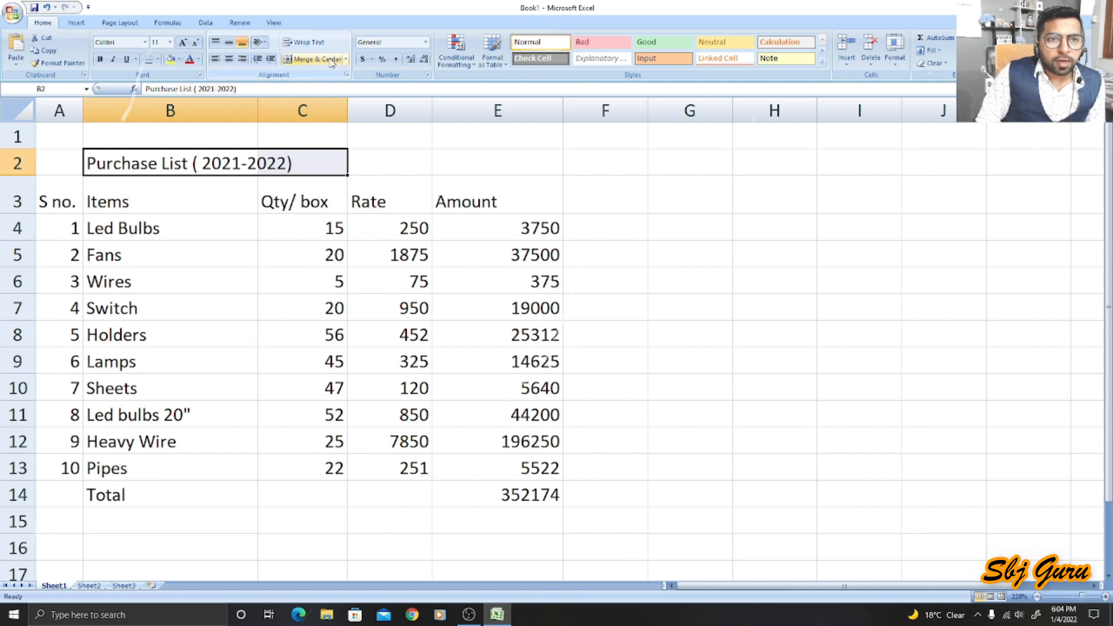
click(316, 61)
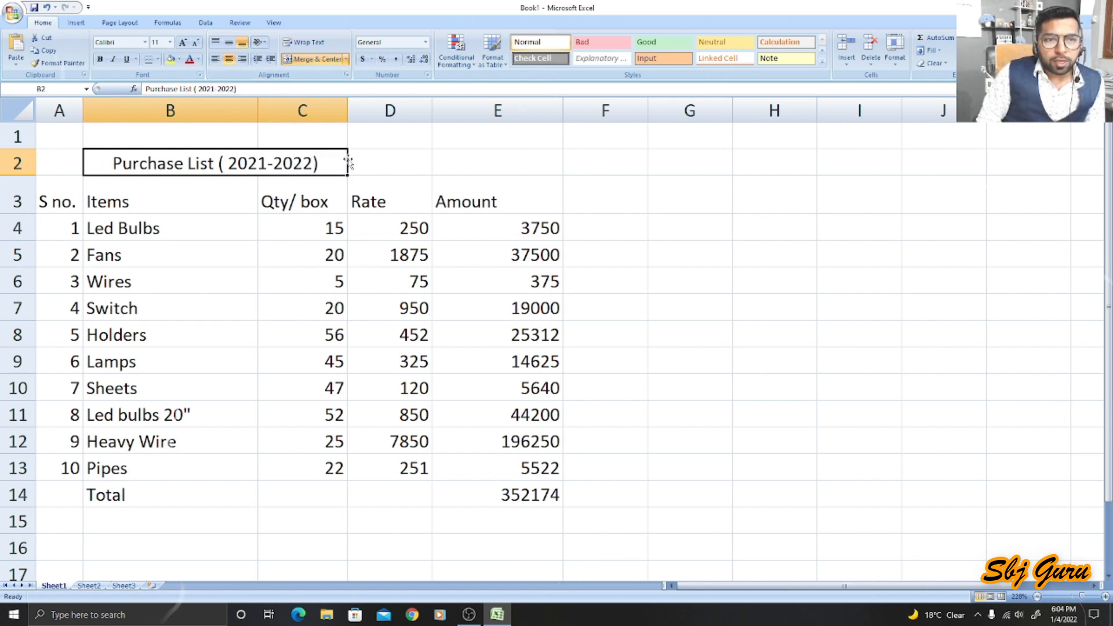
drag(348, 165, 381, 166)
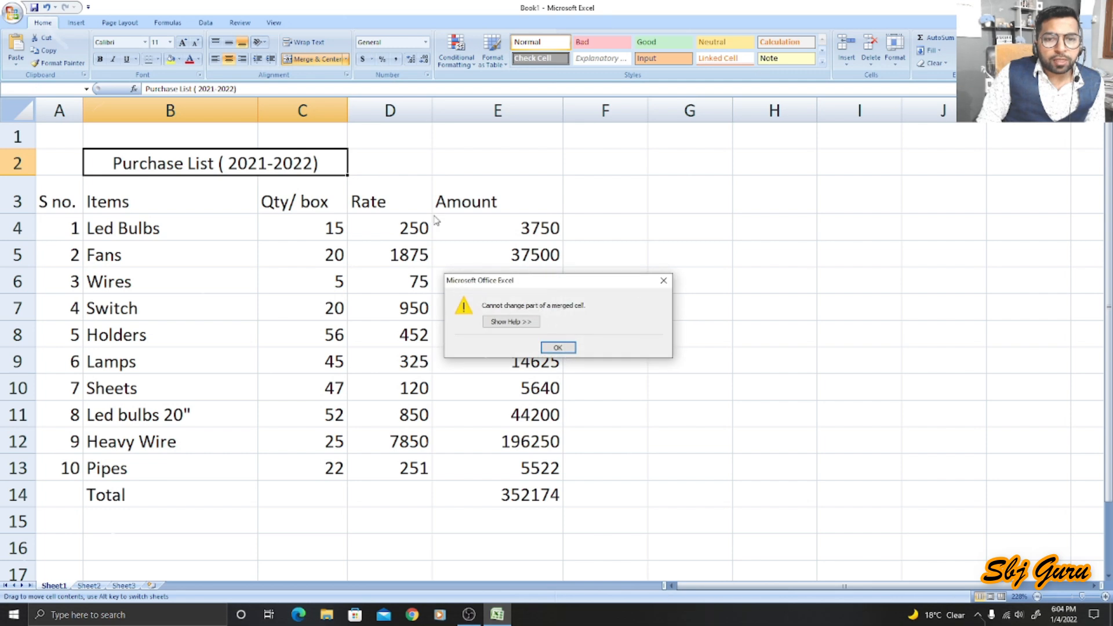
click(662, 282)
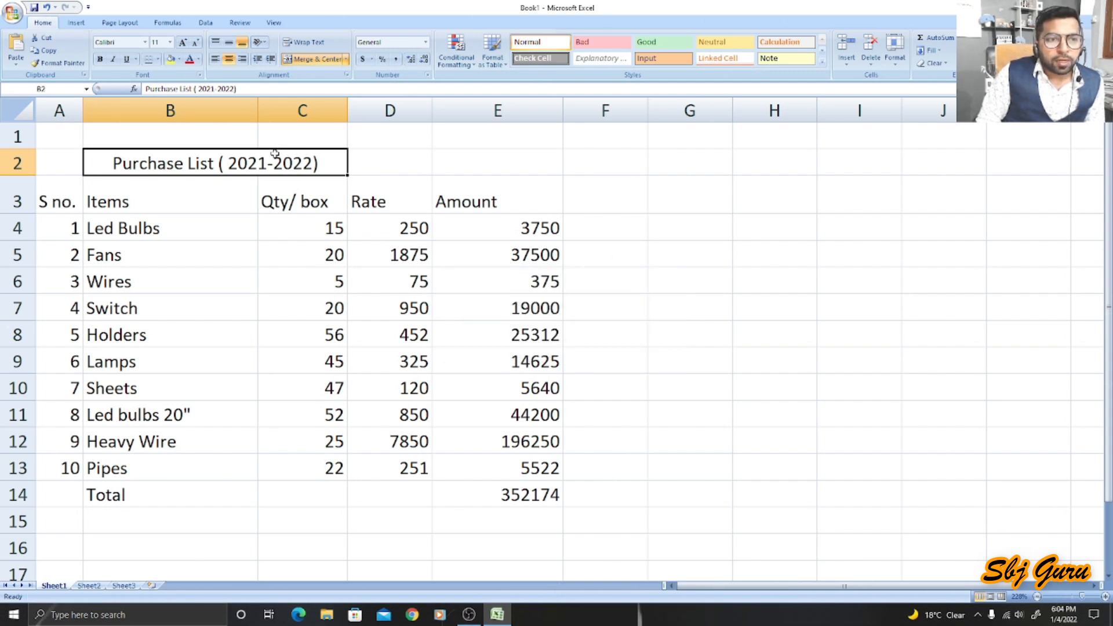
- Unmerge the title cell by toggling Merge & Center off over B2:E2
click(381, 172)
drag(94, 164, 493, 172)
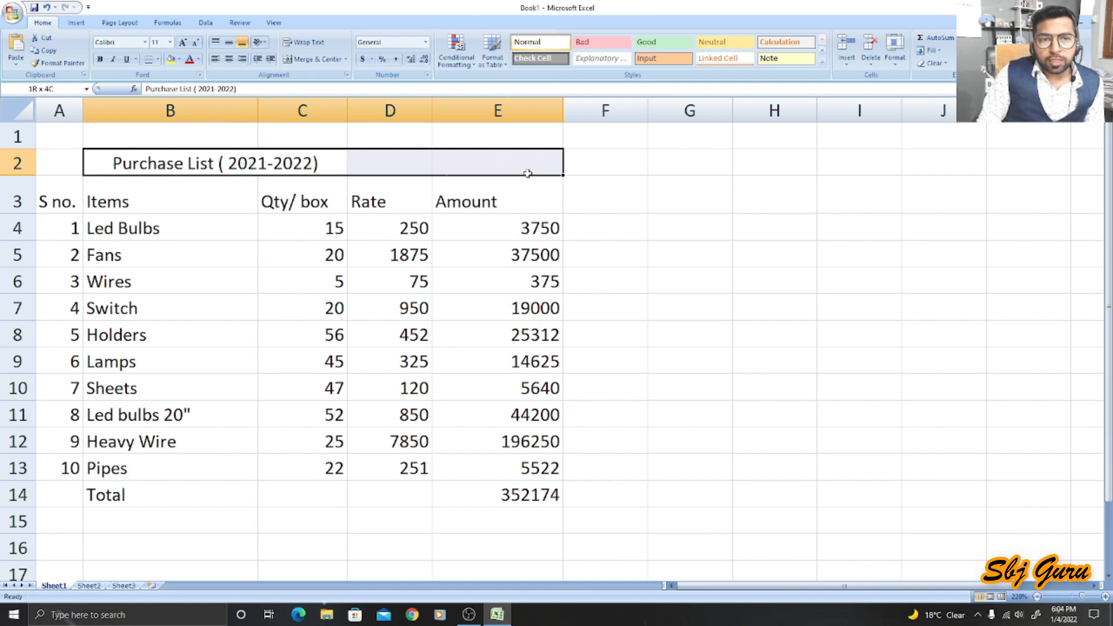
click(310, 61)
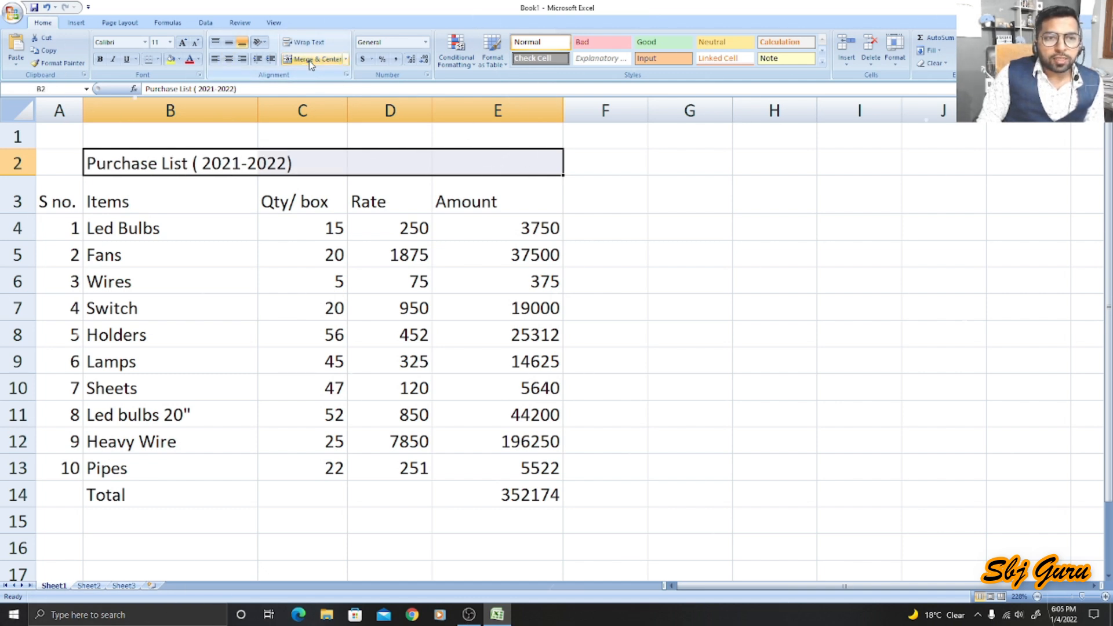
key(ctrl+z)
click(290, 169)
click(165, 163)
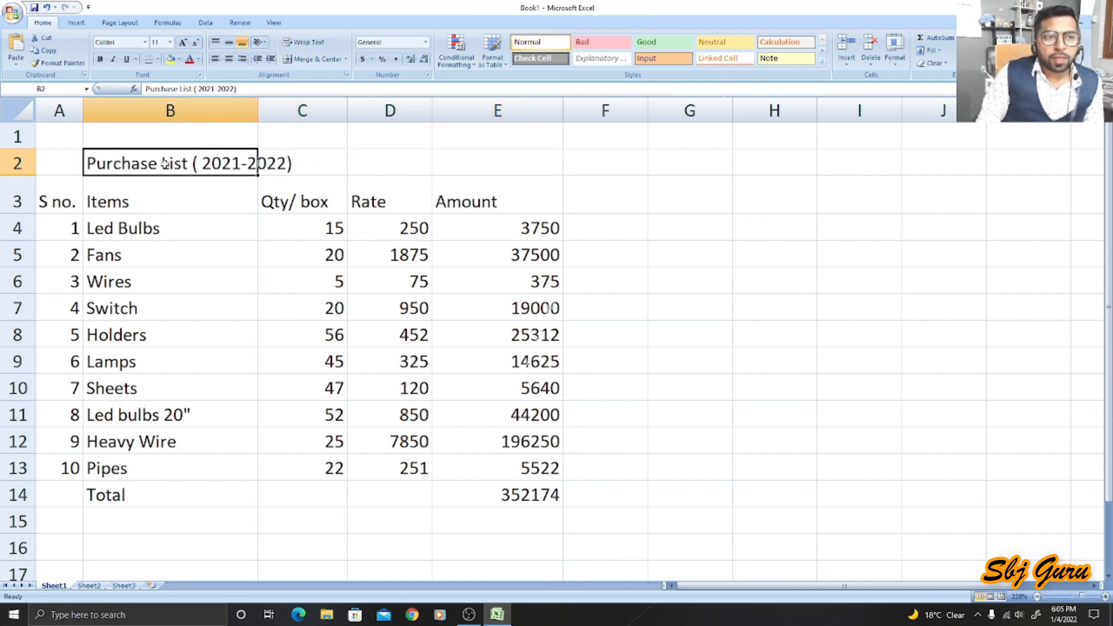
- Center-align the cells B2:E2 that hold the purchase list title
drag(165, 164, 503, 158)
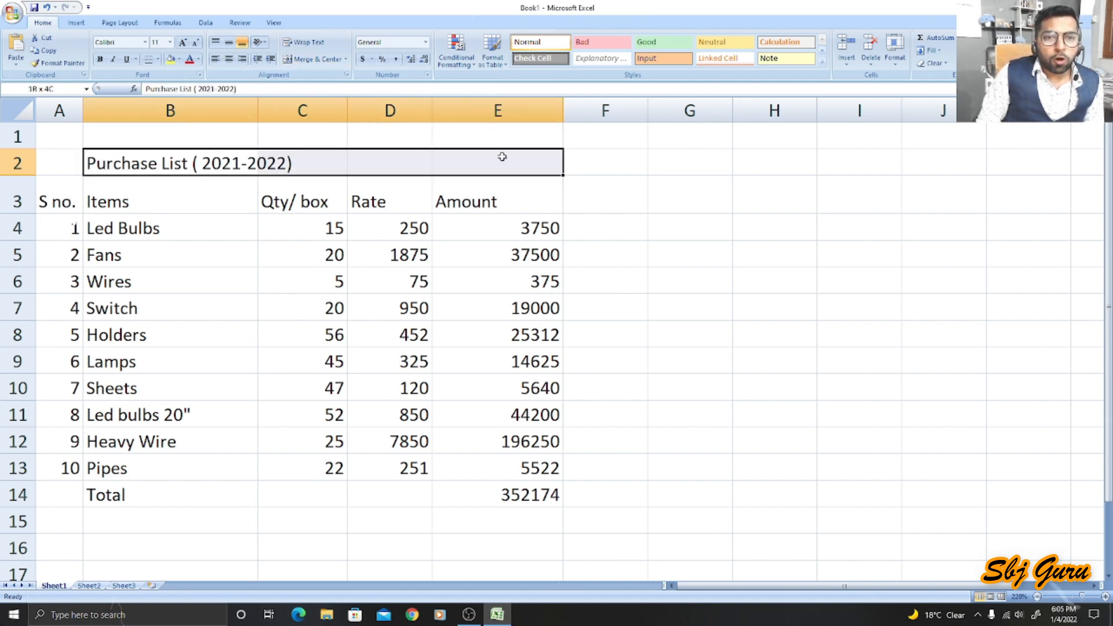
click(229, 59)
click(153, 217)
double_click(62, 164)
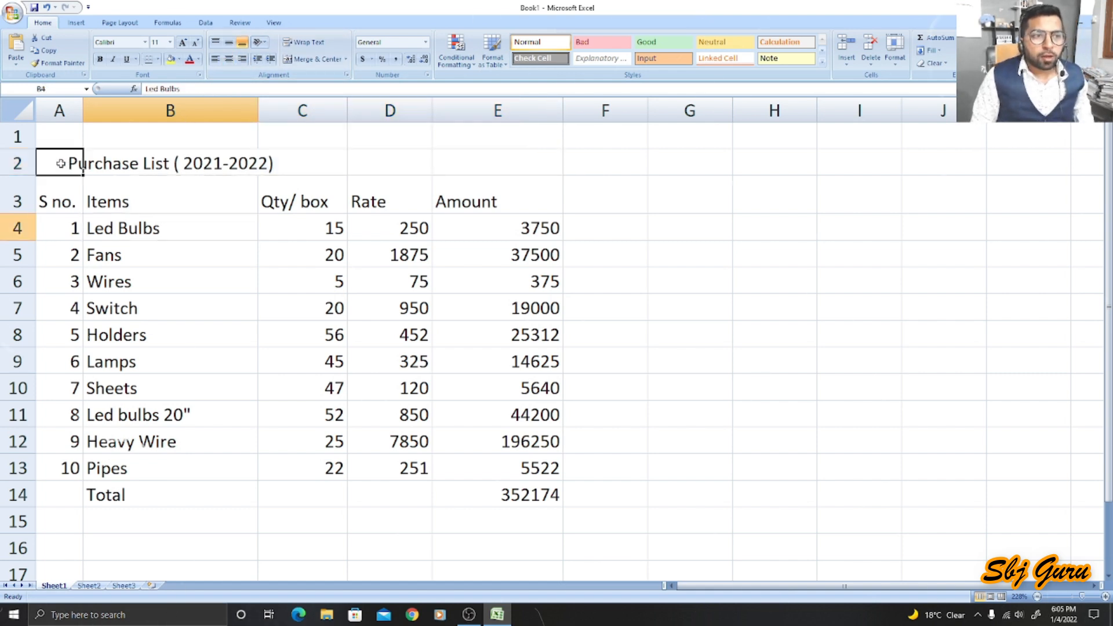
click(116, 168)
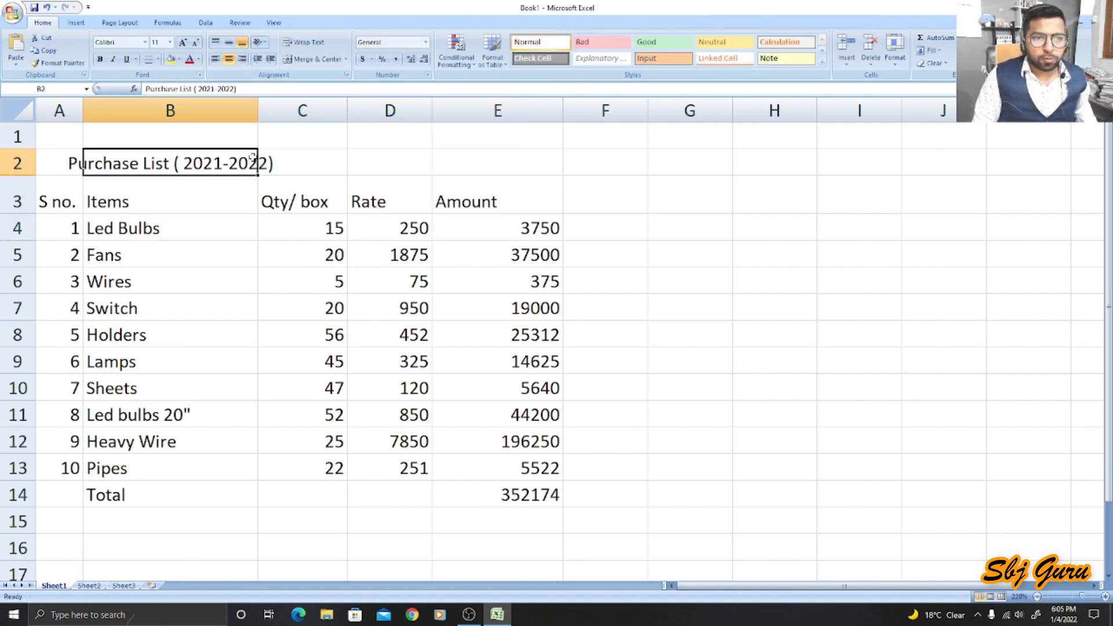
- Merge and center the purchase list title across A2:E2, the full width of the table
drag(71, 164, 504, 155)
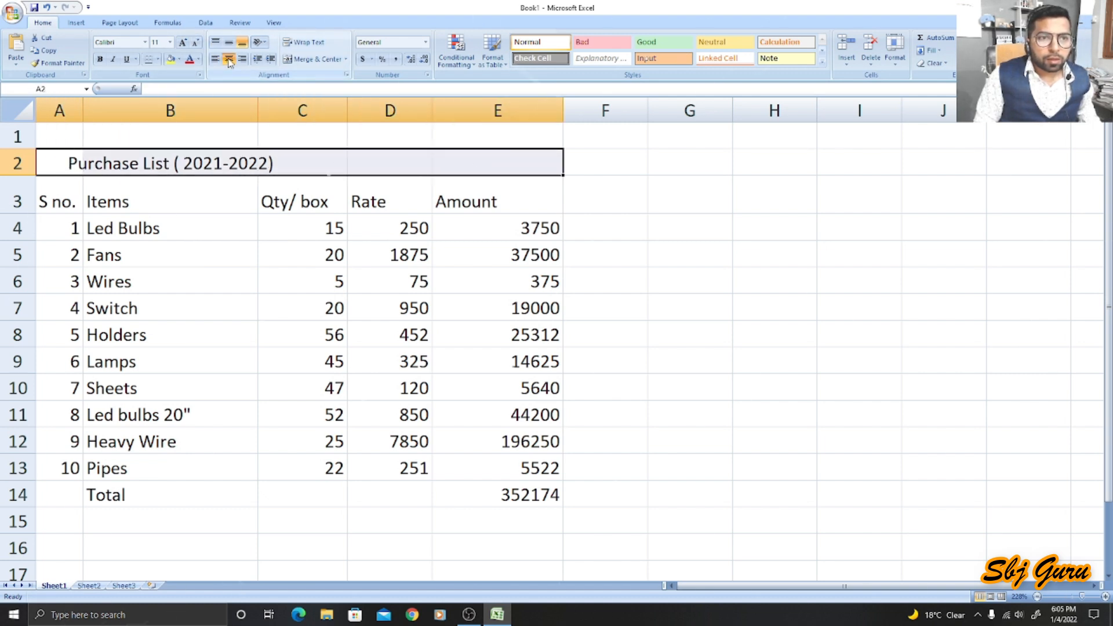
click(306, 62)
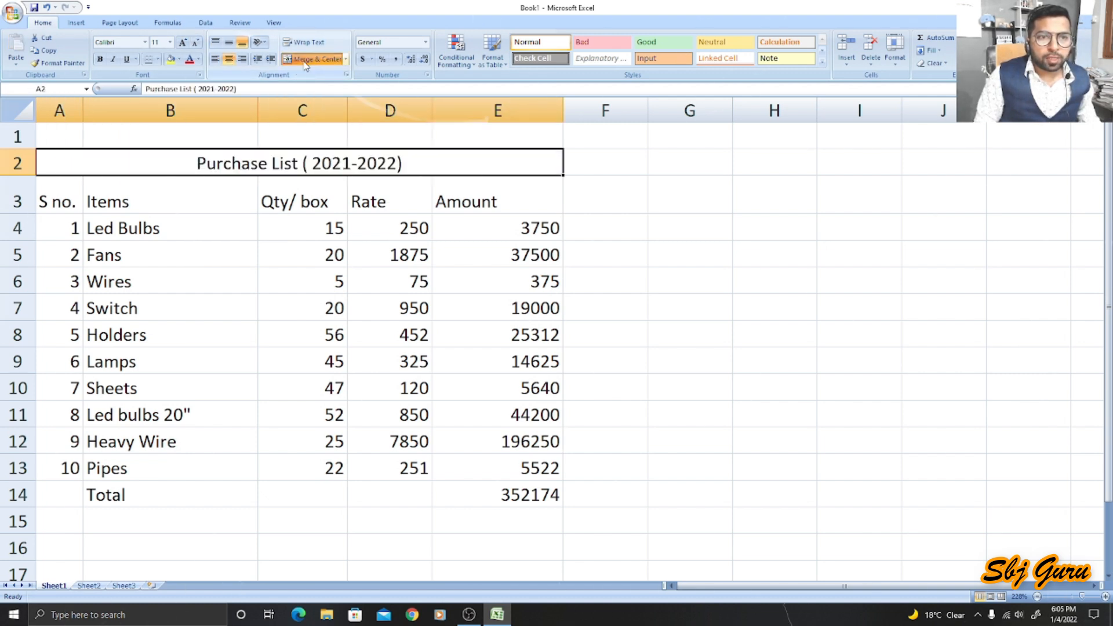
click(416, 248)
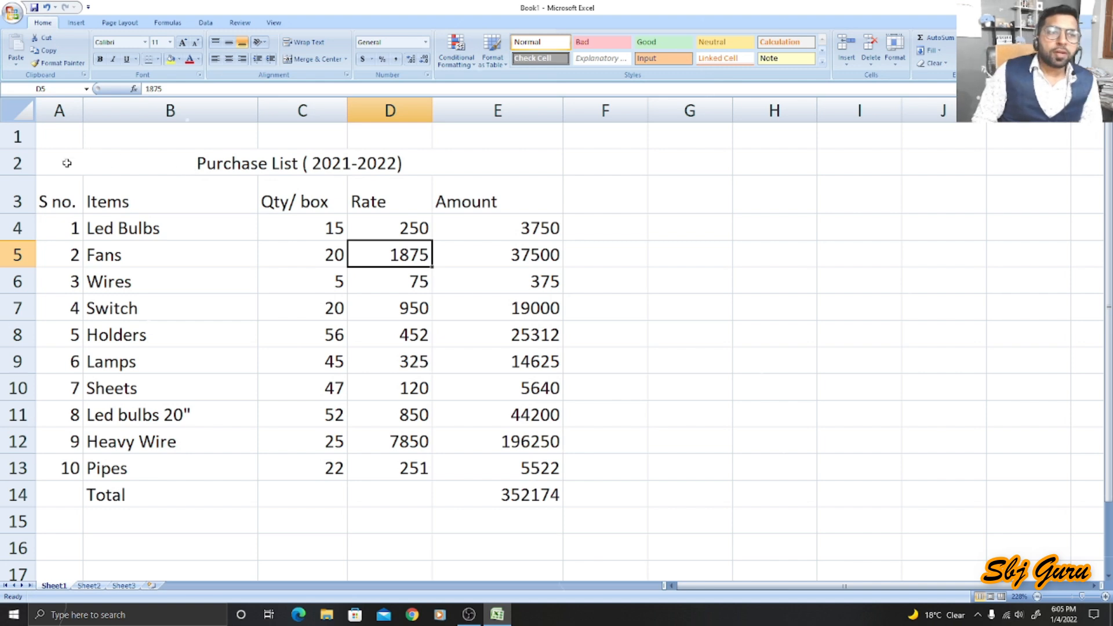
click(98, 162)
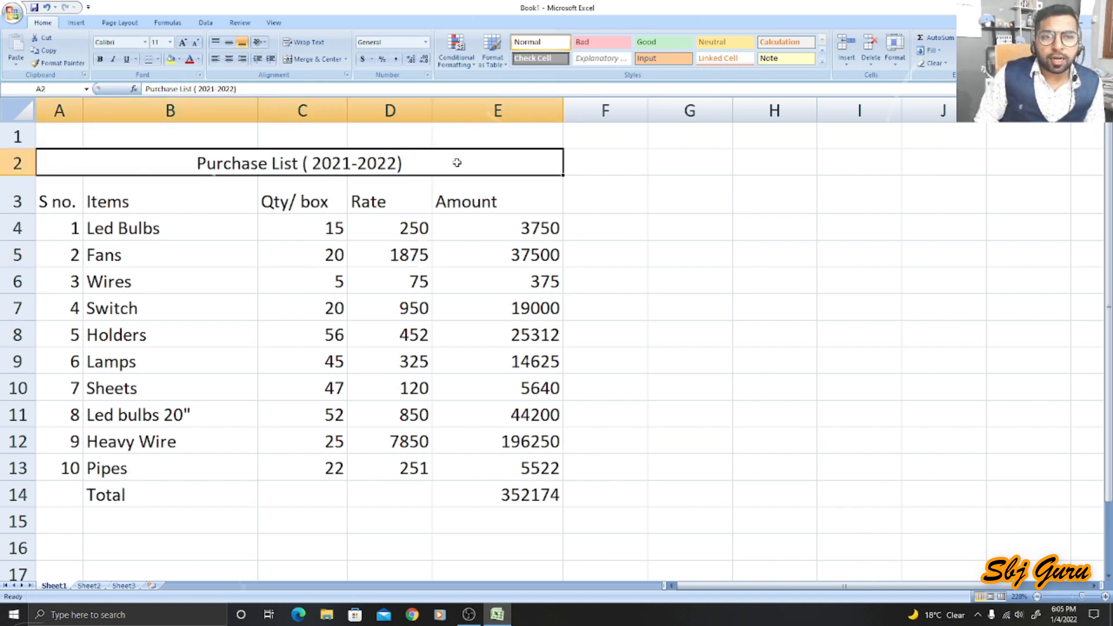
click(603, 222)
- Make the merged title in row 2 bold and set its font color to the blue theme color
click(70, 152)
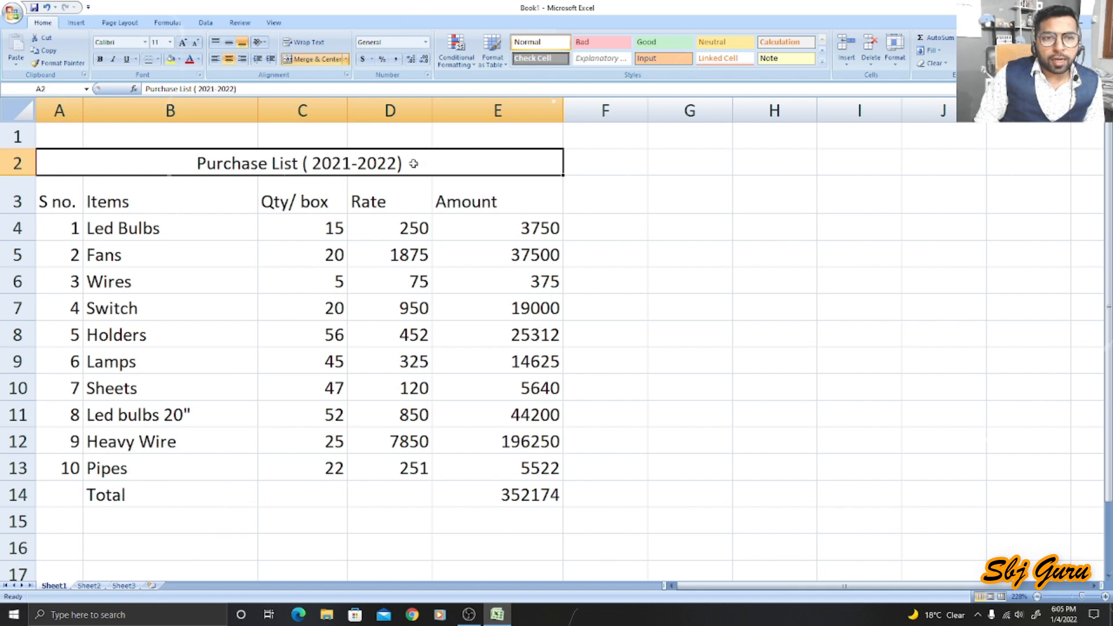
click(100, 59)
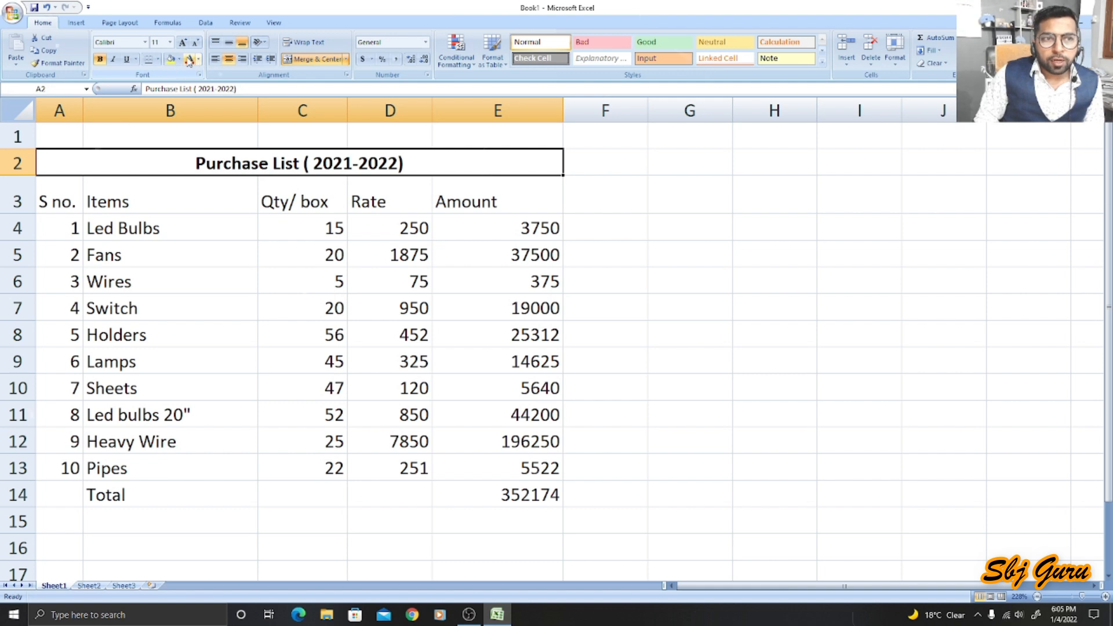
click(198, 59)
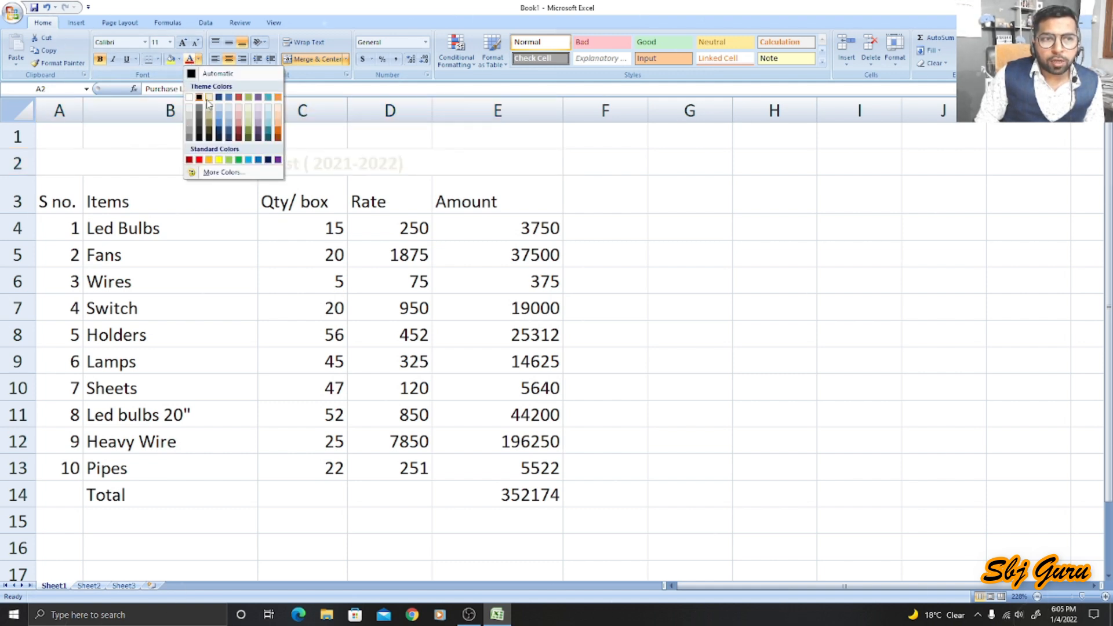
click(228, 97)
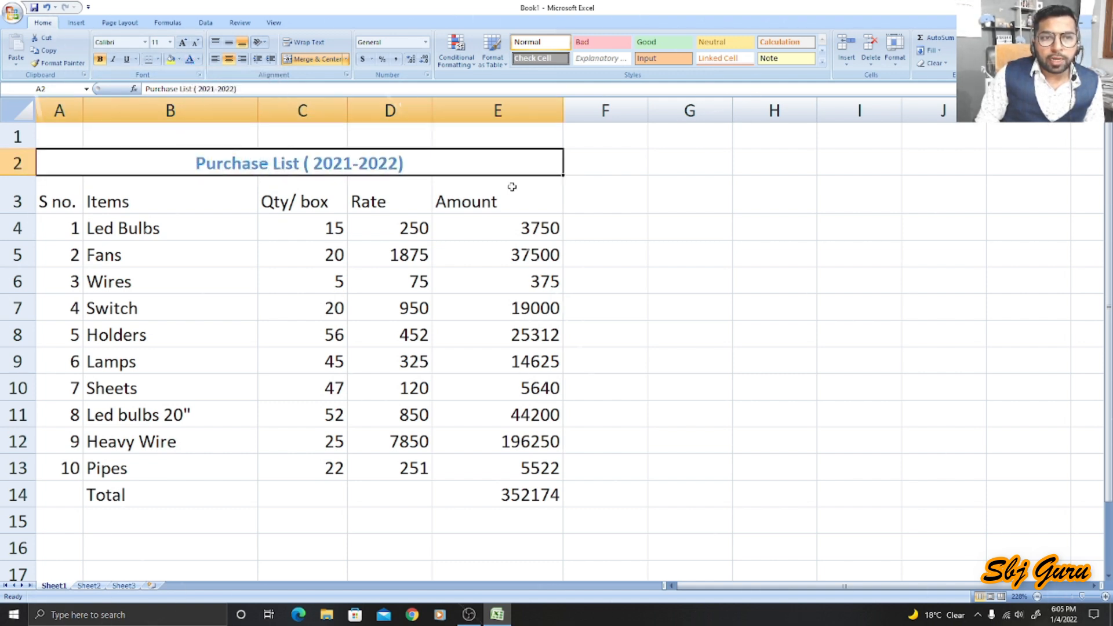
click(592, 204)
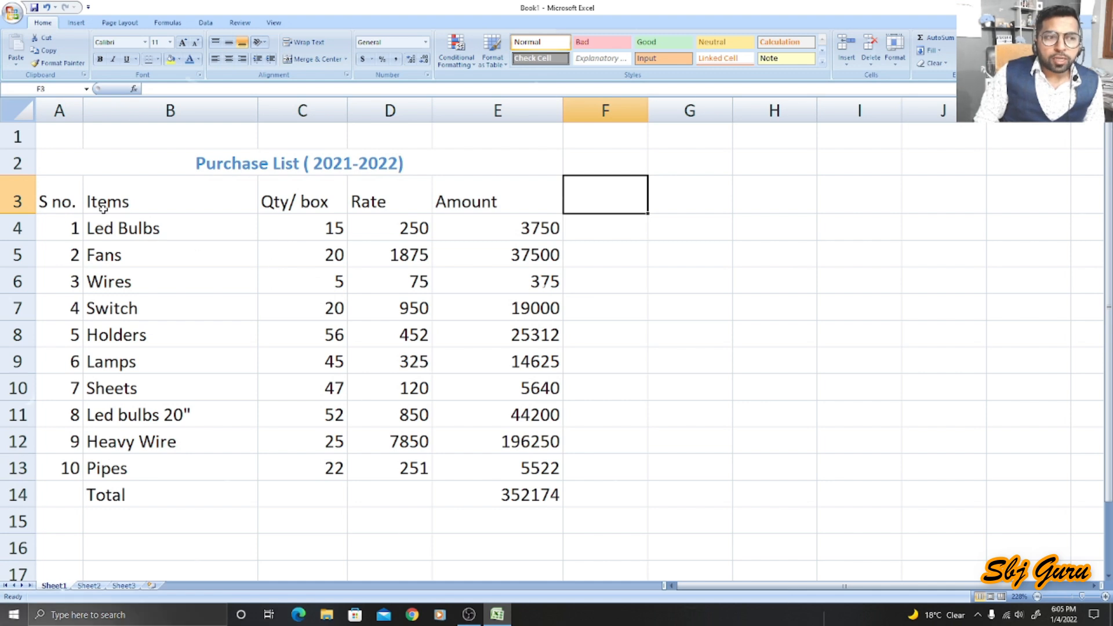
click(53, 193)
drag(58, 199, 499, 203)
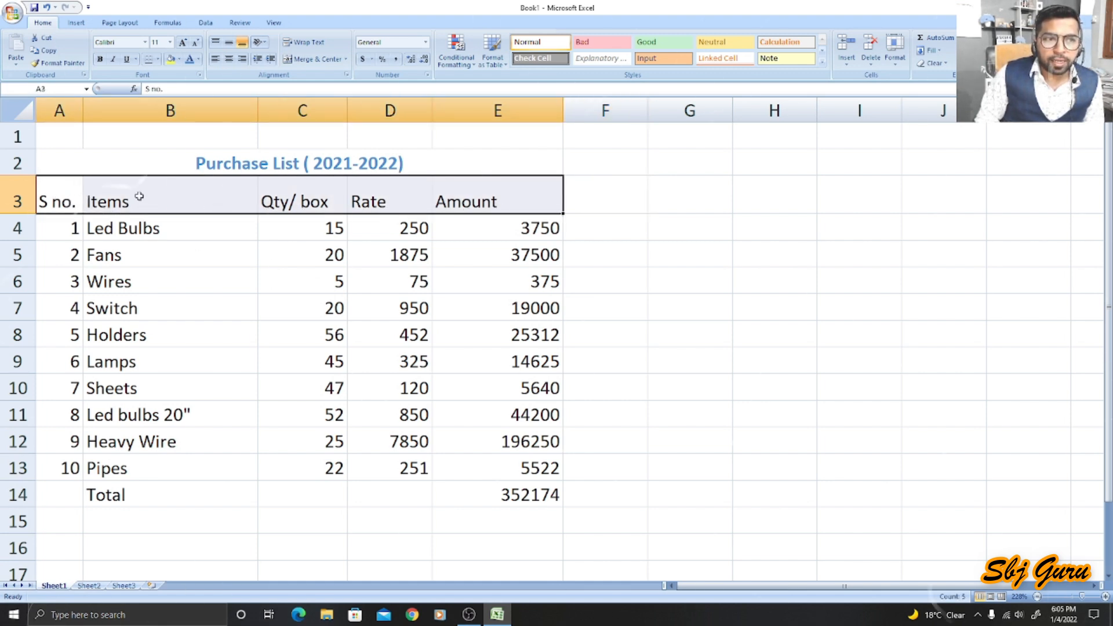
click(187, 192)
click(312, 205)
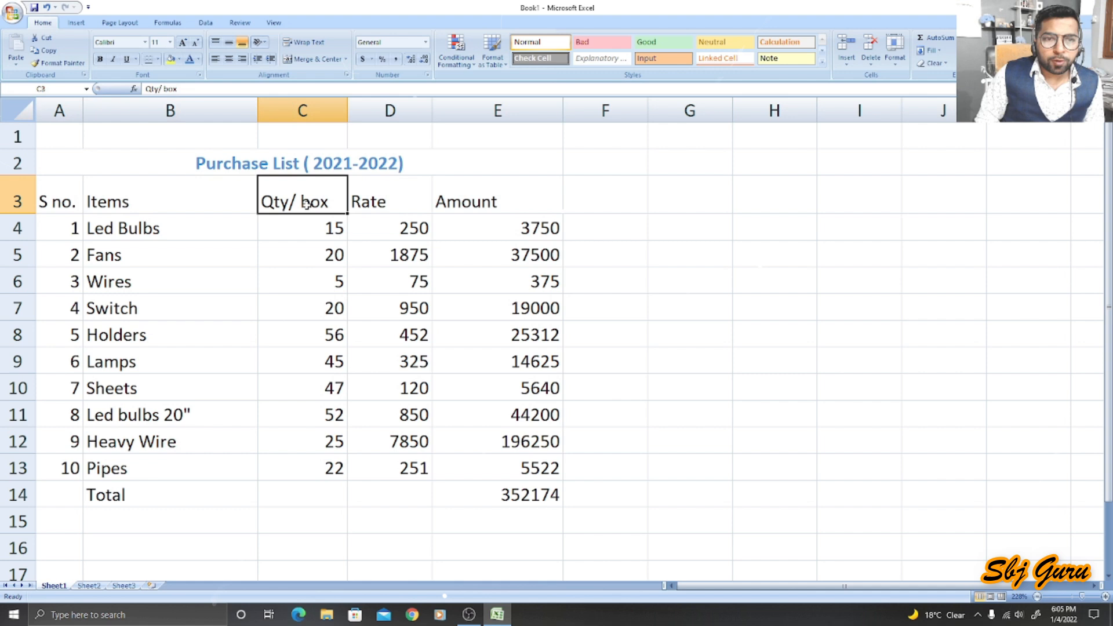
click(406, 203)
click(519, 199)
drag(59, 189, 537, 199)
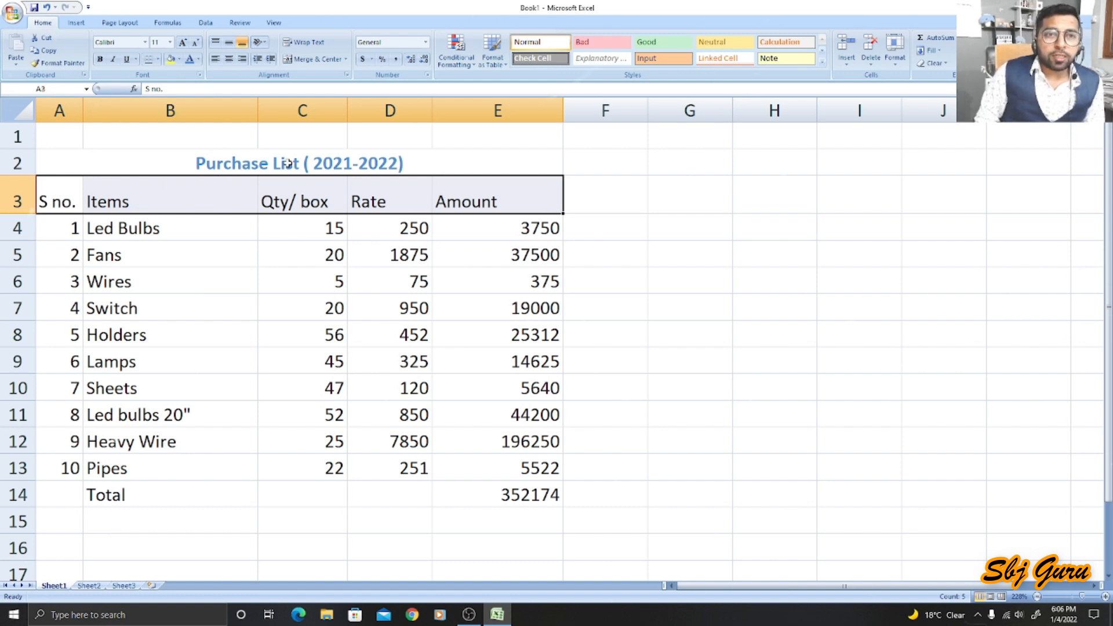
click(65, 155)
- Apply All Borders to the header row A3:E3 of the purchase list
drag(59, 181, 497, 204)
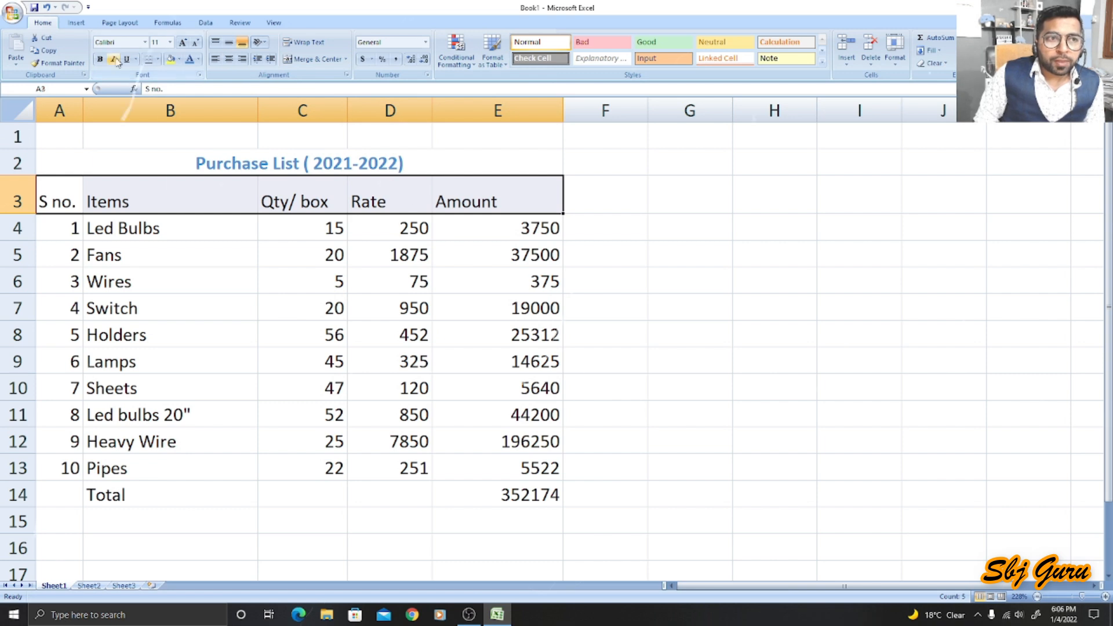
click(158, 60)
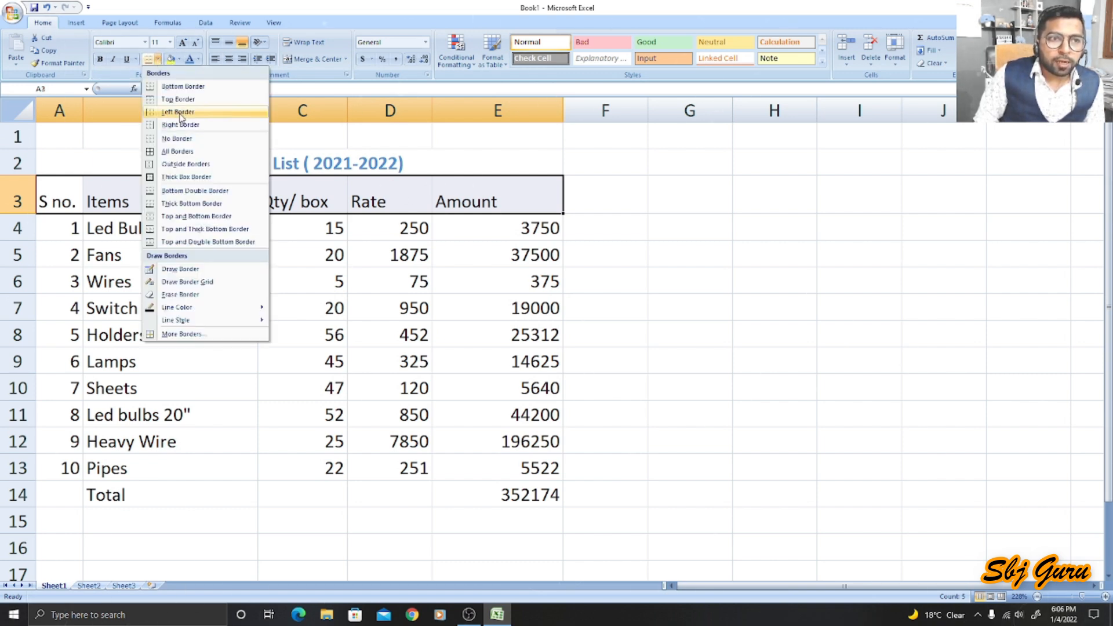
click(184, 150)
click(698, 246)
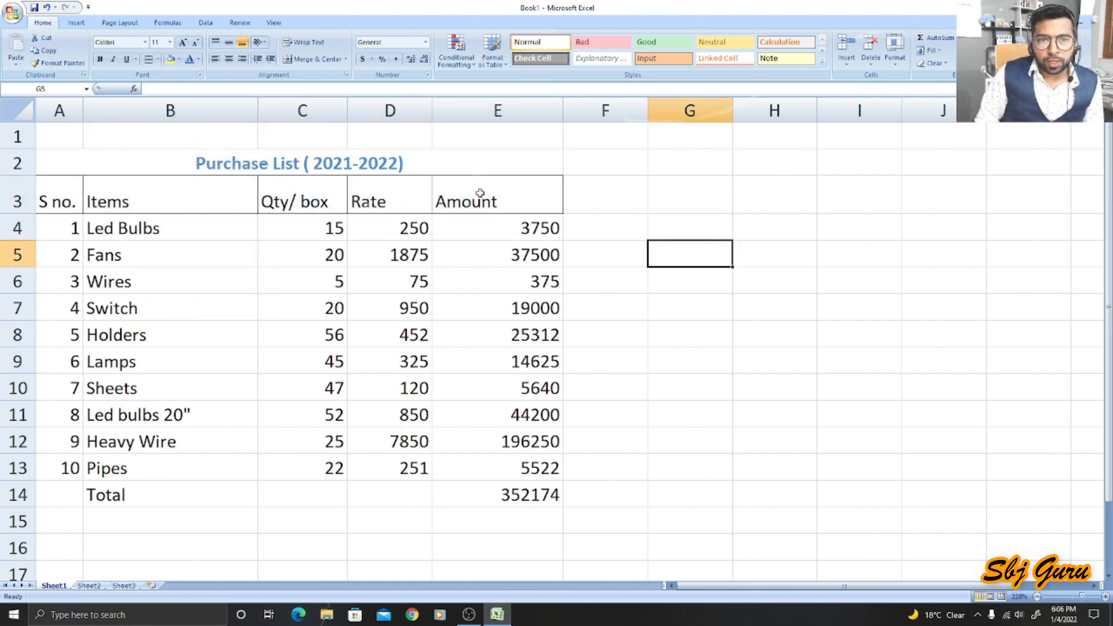
- Format the headers in A3:E3 as centered italic text at font size 12
drag(81, 200, 436, 201)
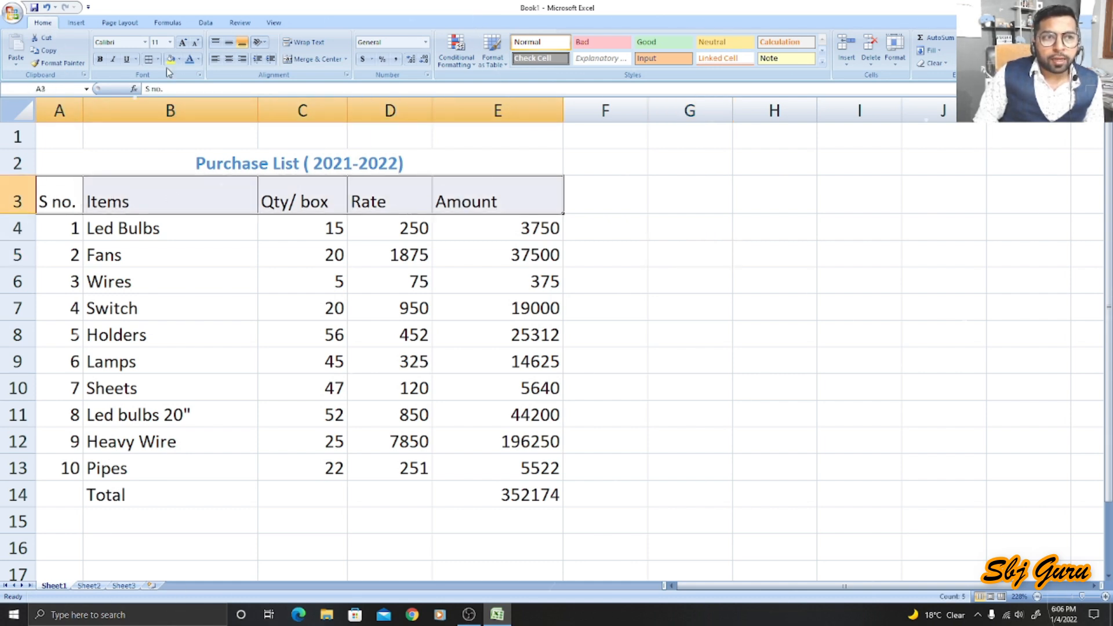
click(183, 43)
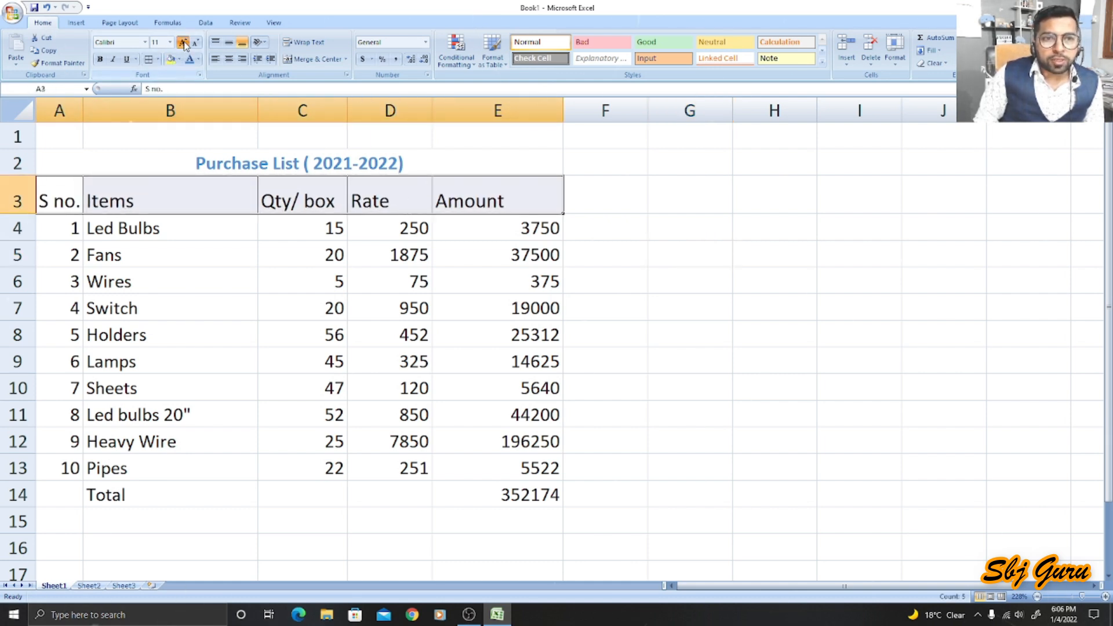
click(115, 60)
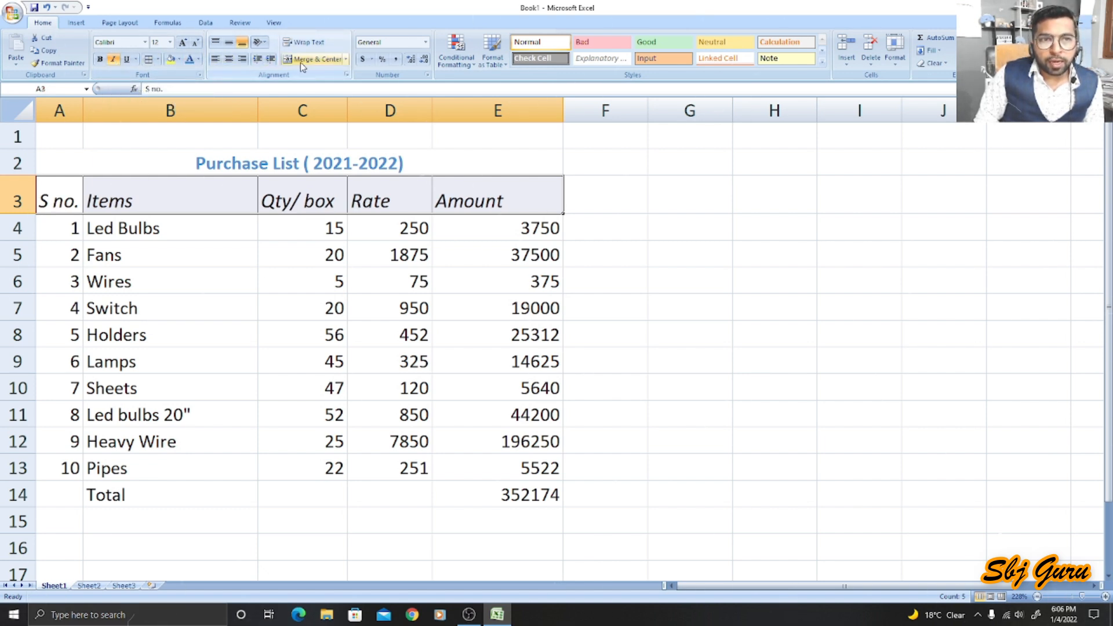
click(230, 60)
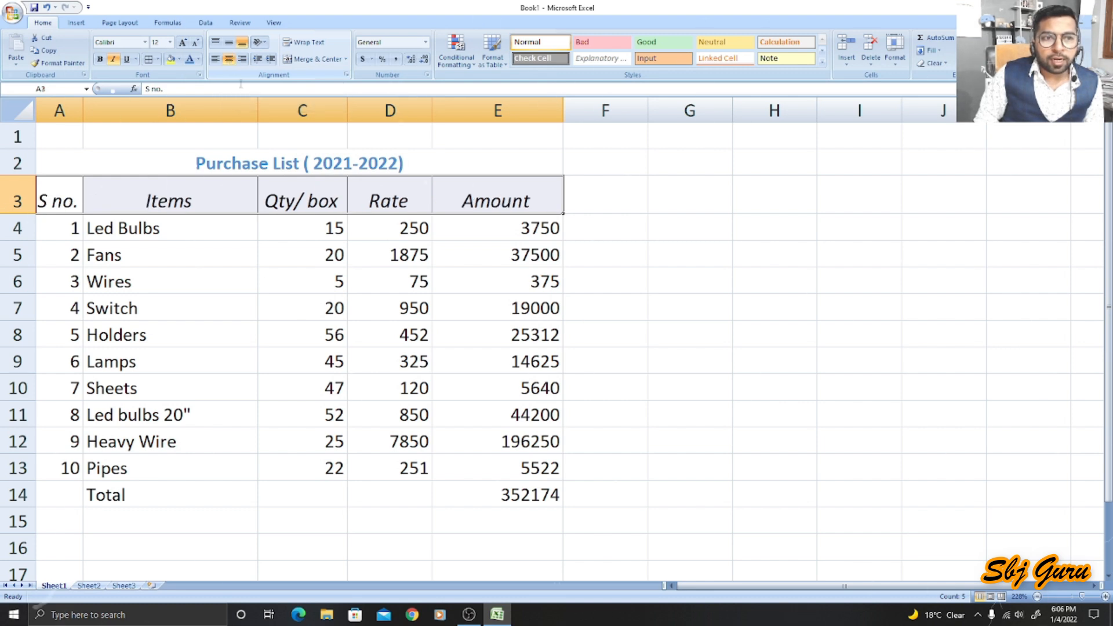
click(281, 279)
- Make the total amount in E14 bold and raise its font size to 12
scroll(429, 278, down, 2)
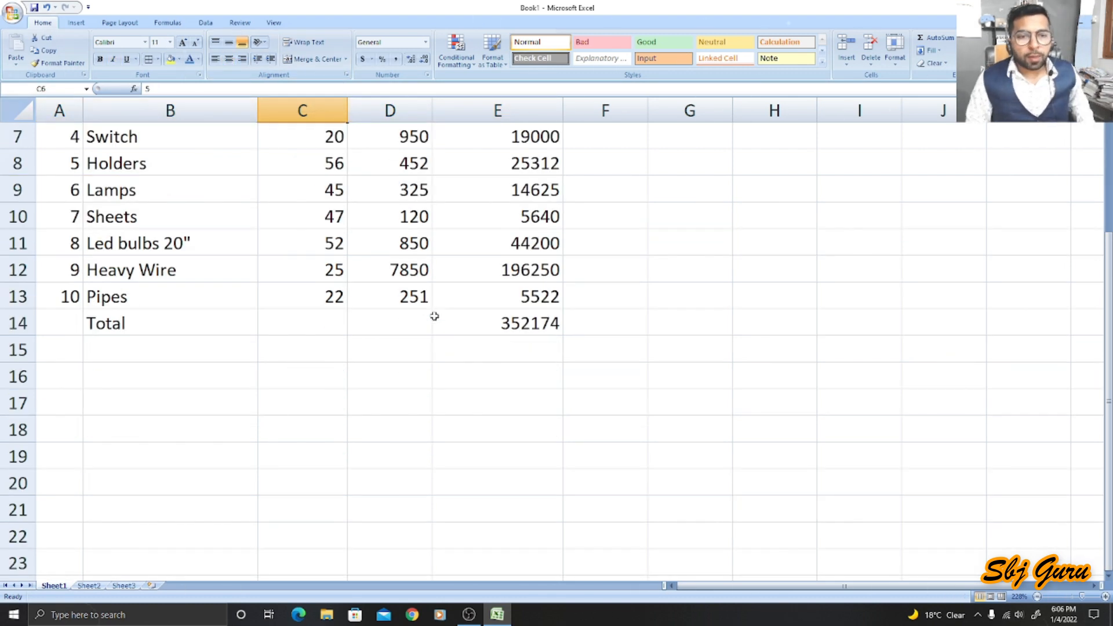
click(499, 323)
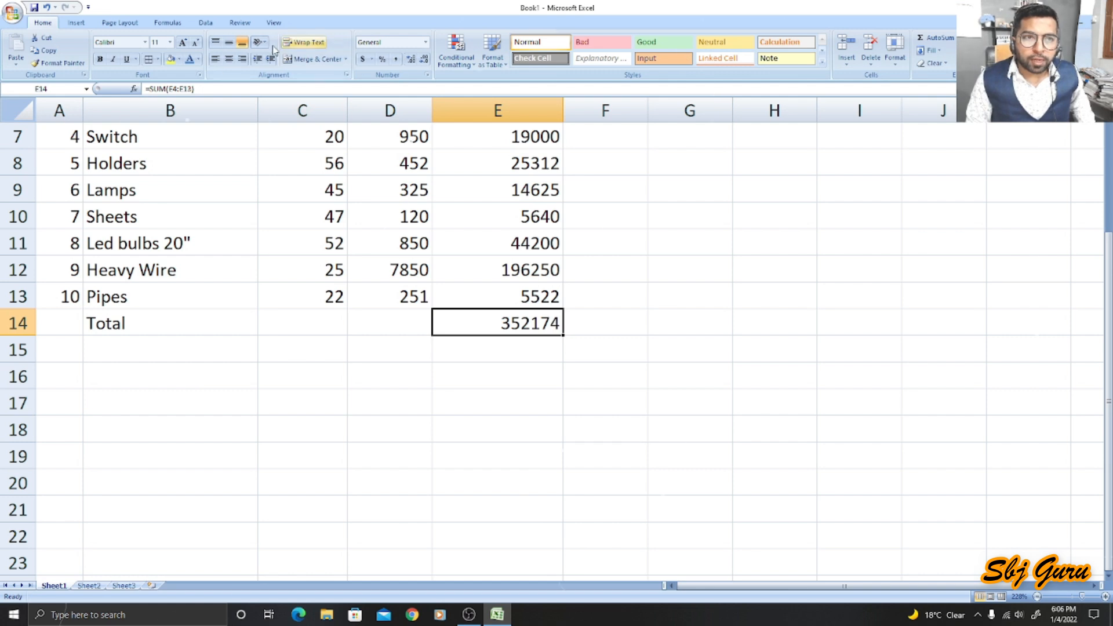
click(101, 60)
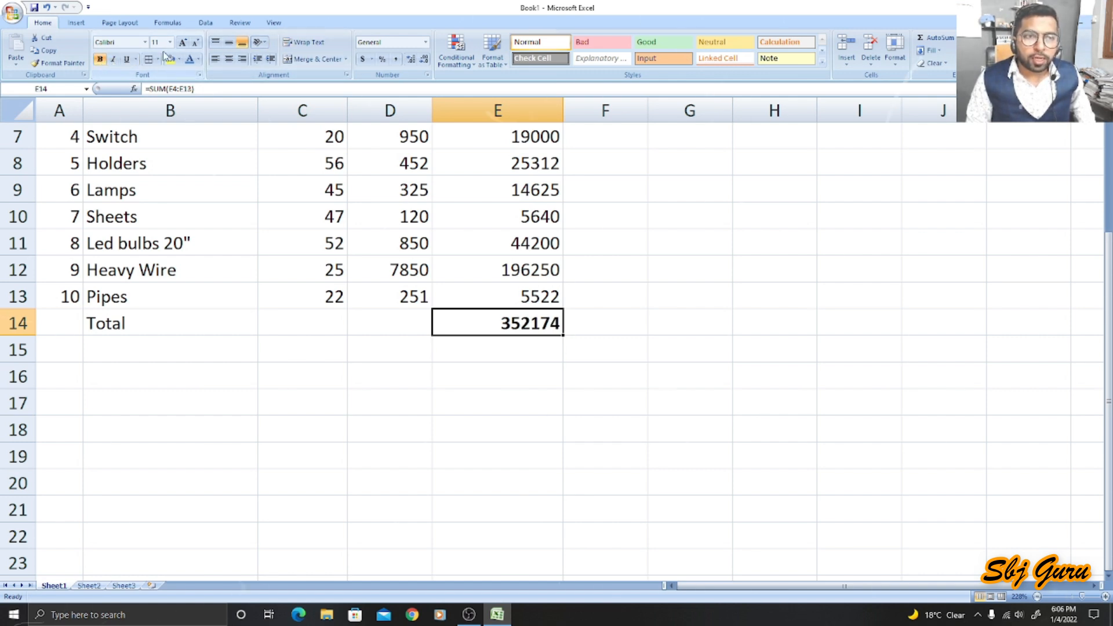
click(182, 43)
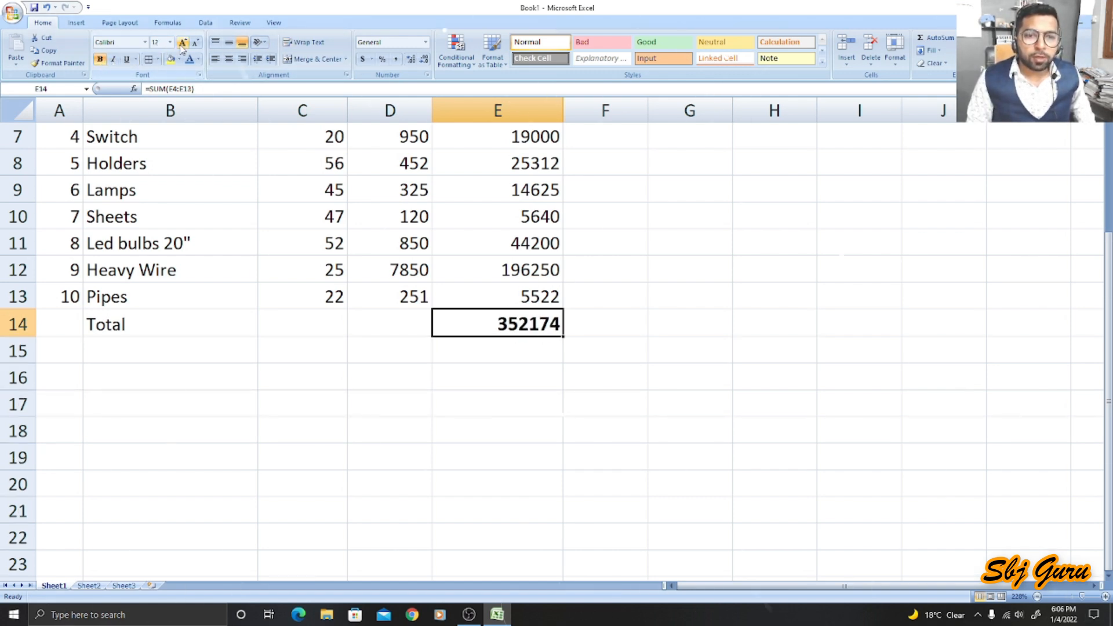
click(296, 347)
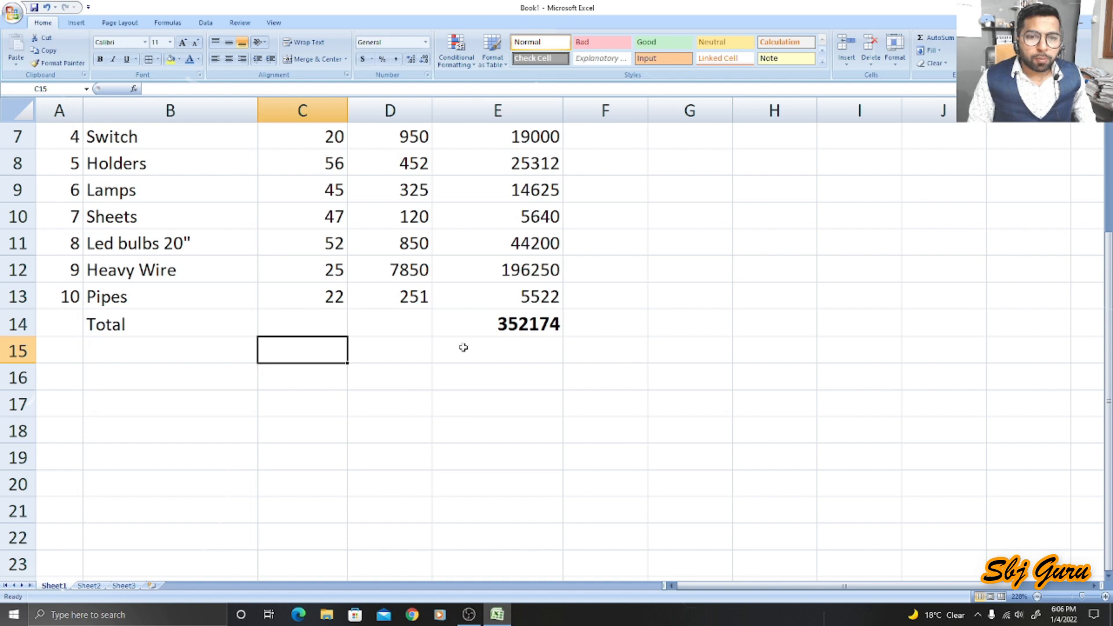
- Apply All Borders to the total amount cell E14
click(508, 323)
click(151, 62)
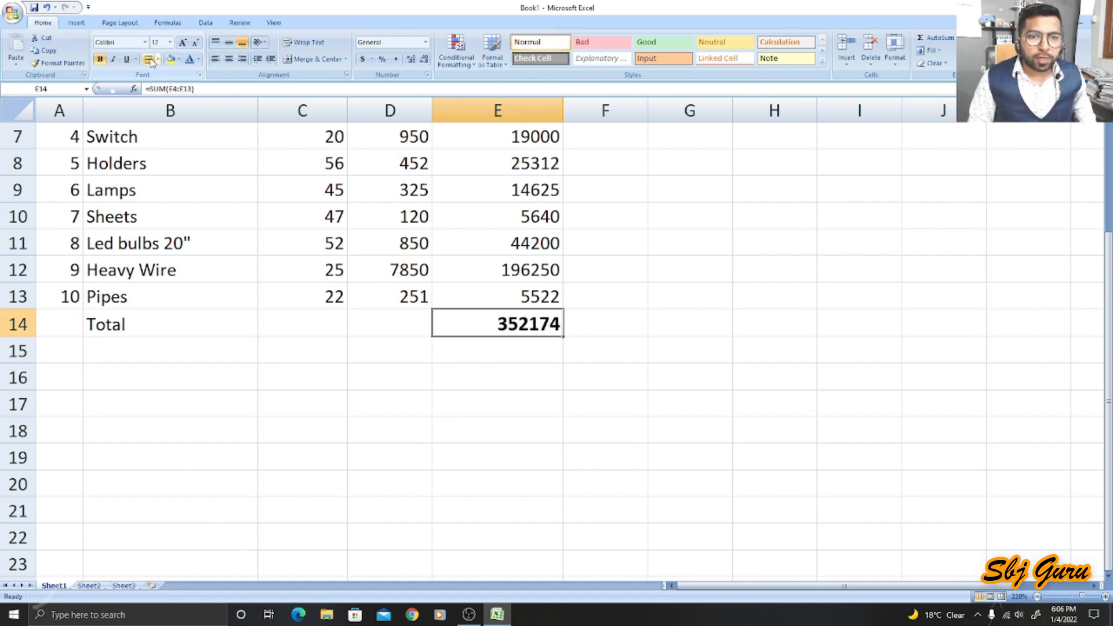
click(638, 326)
- Apply All Borders to the first item row, A4:E4
scroll(623, 339, up, 2)
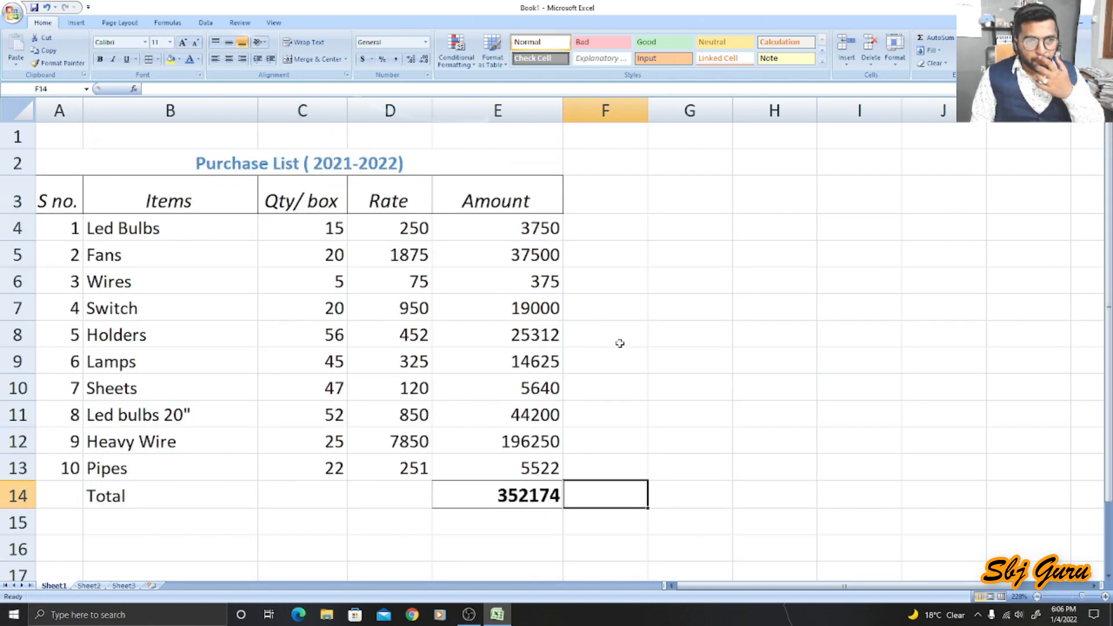
drag(53, 228, 538, 232)
click(152, 61)
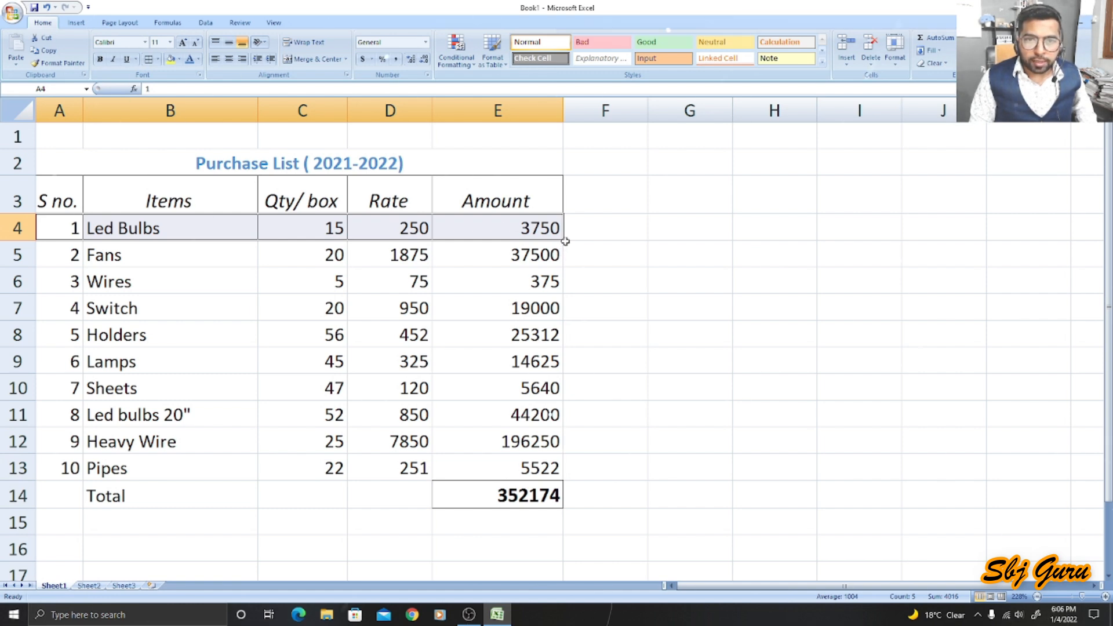
- Try to extend the row 4 borders by filling A4:E4 down to row 13, and undo the fill
drag(564, 240, 583, 468)
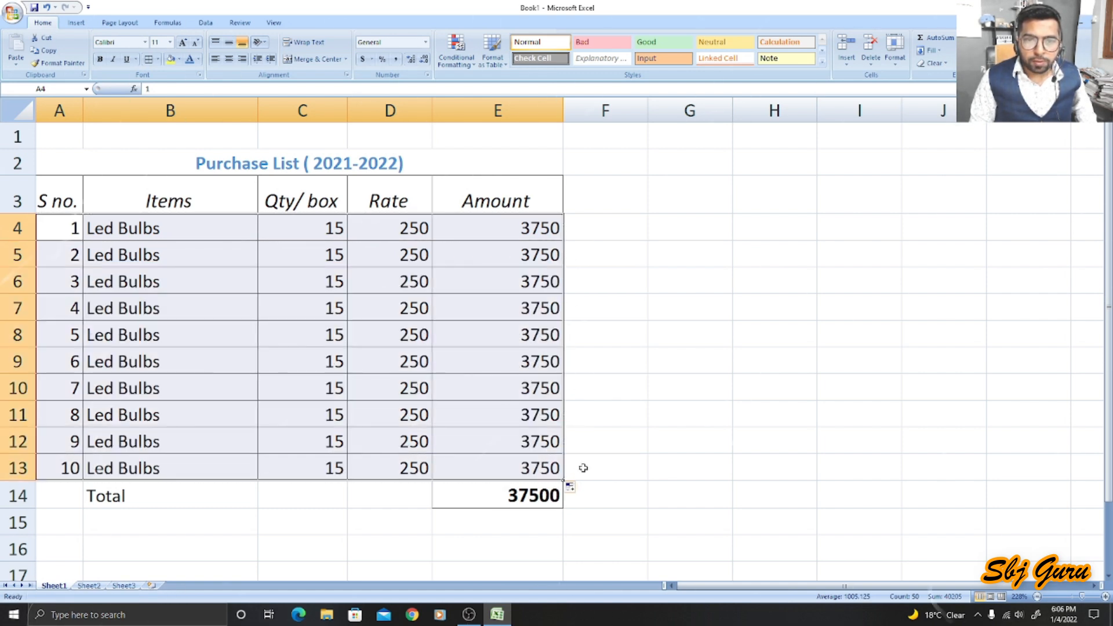
key(ctrl+z)
click(596, 331)
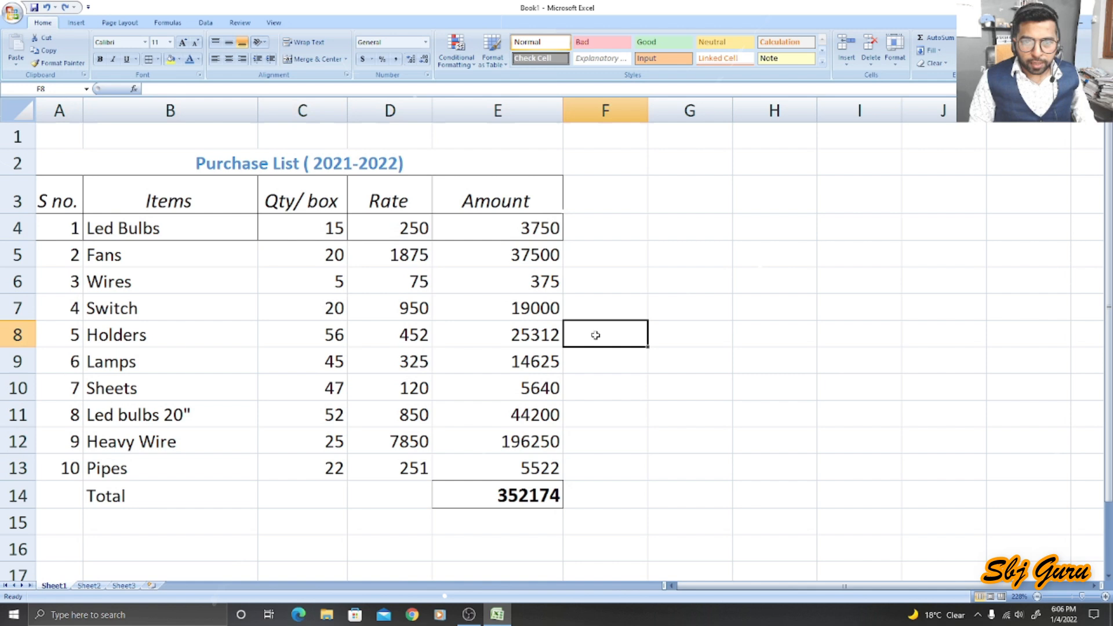
- Apply All Borders to the remaining item rows, A5:E13
click(67, 253)
drag(100, 253, 524, 462)
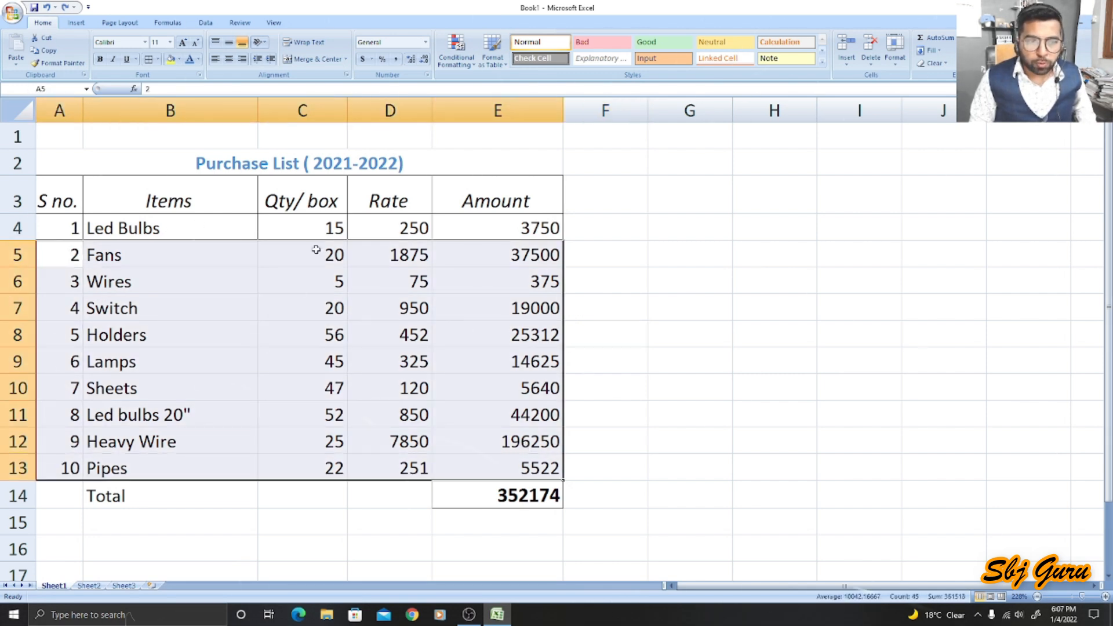
click(597, 359)
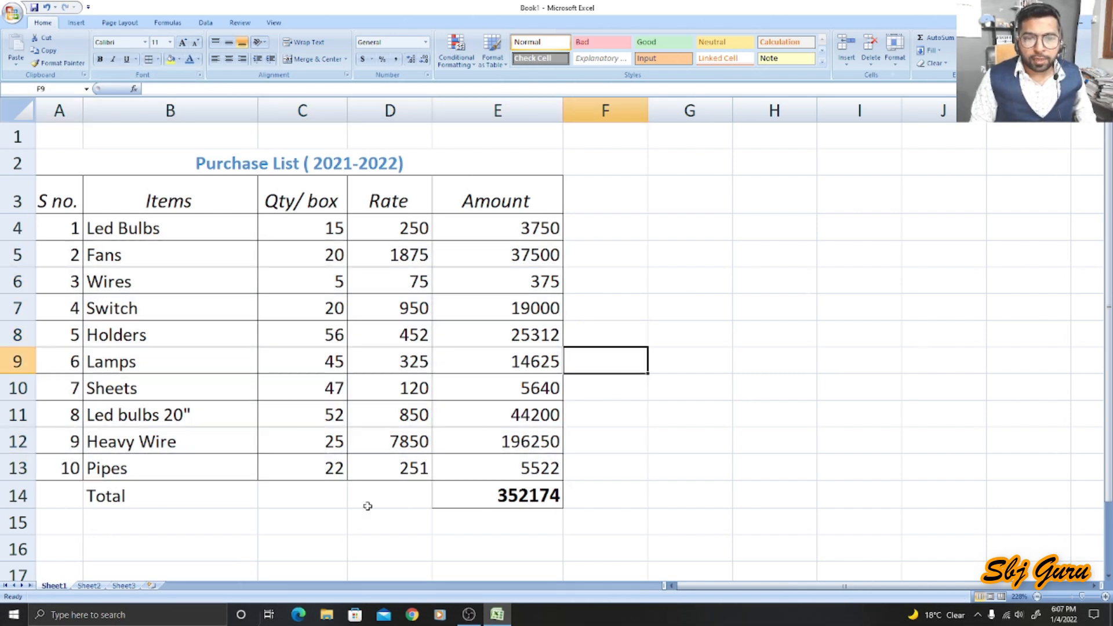
- Put Outside Borders around the Total row cells A14:D14
drag(80, 494, 417, 501)
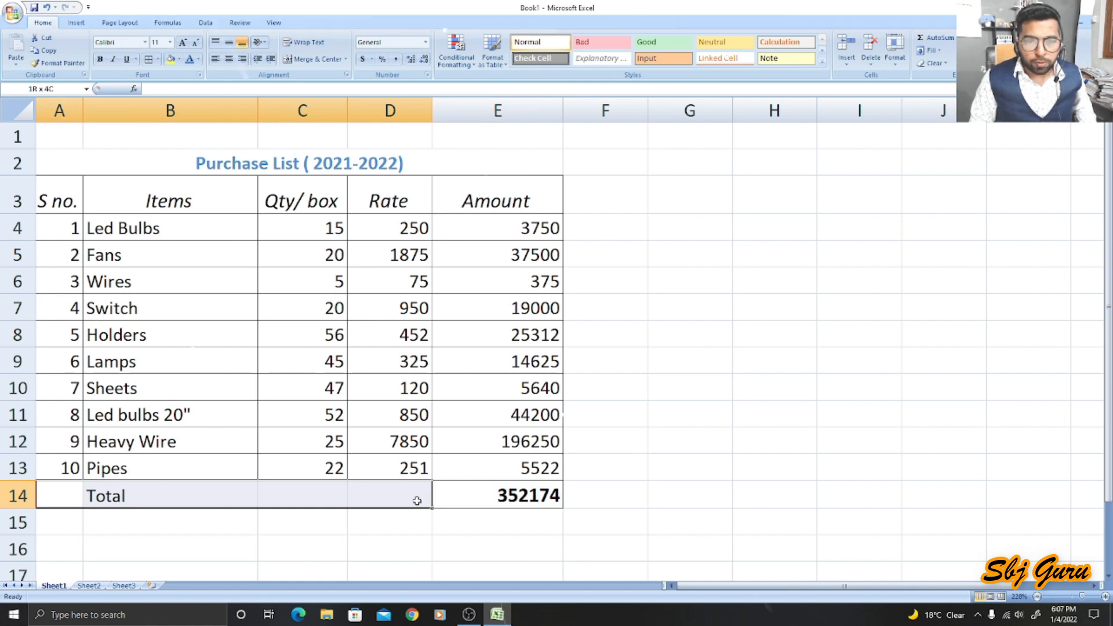
click(158, 59)
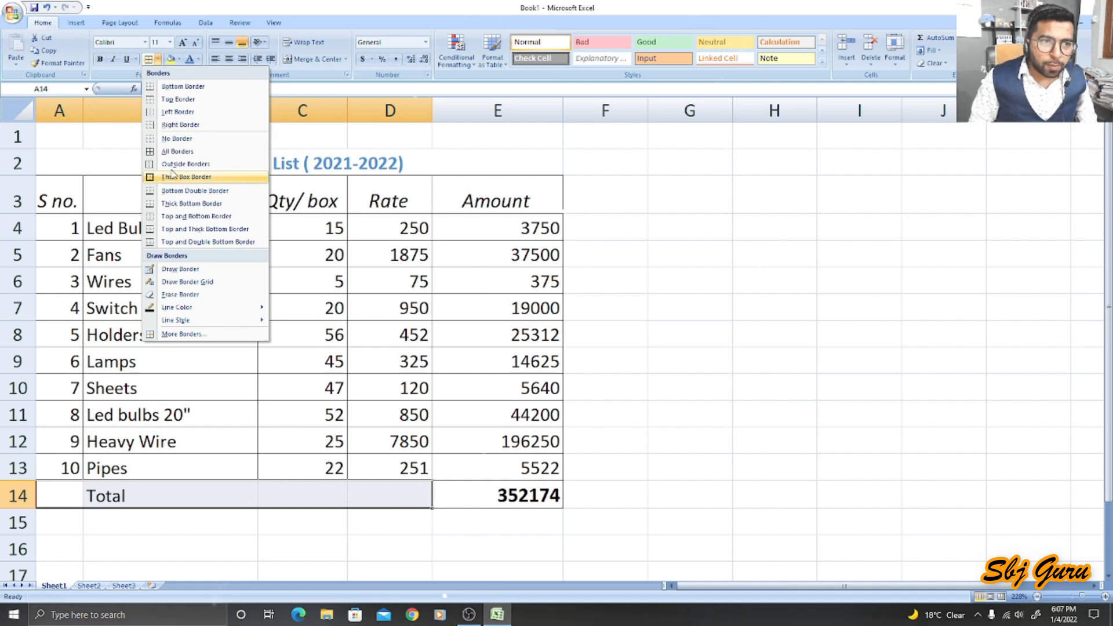
click(190, 165)
click(457, 565)
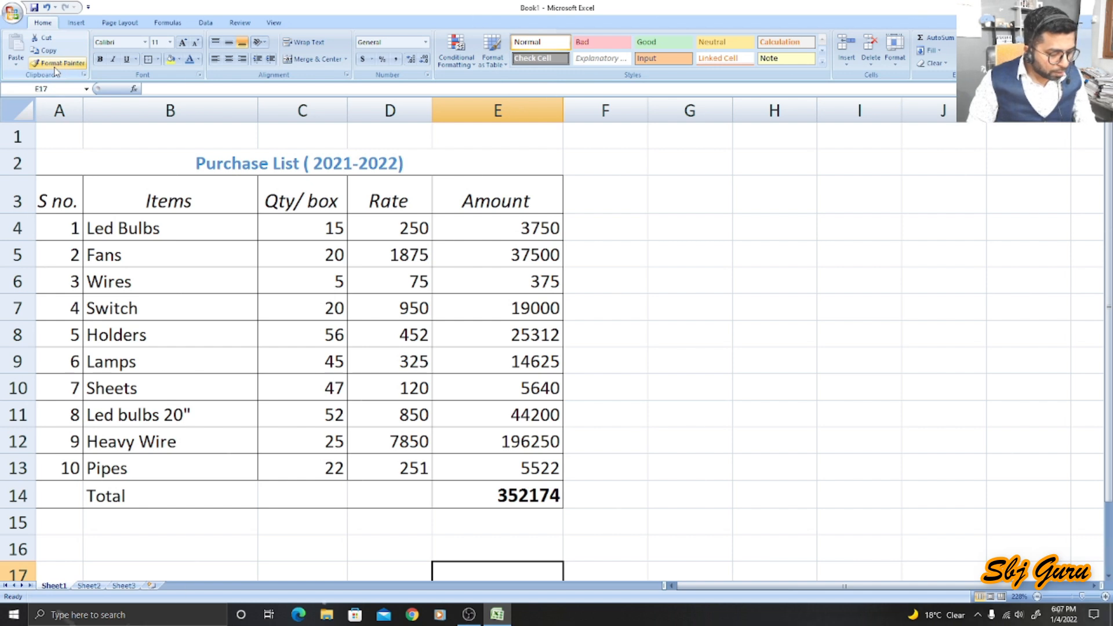
- Save the workbook in the Documents folder as an Excel Workbook named "purchase list"
key(ctrl+s)
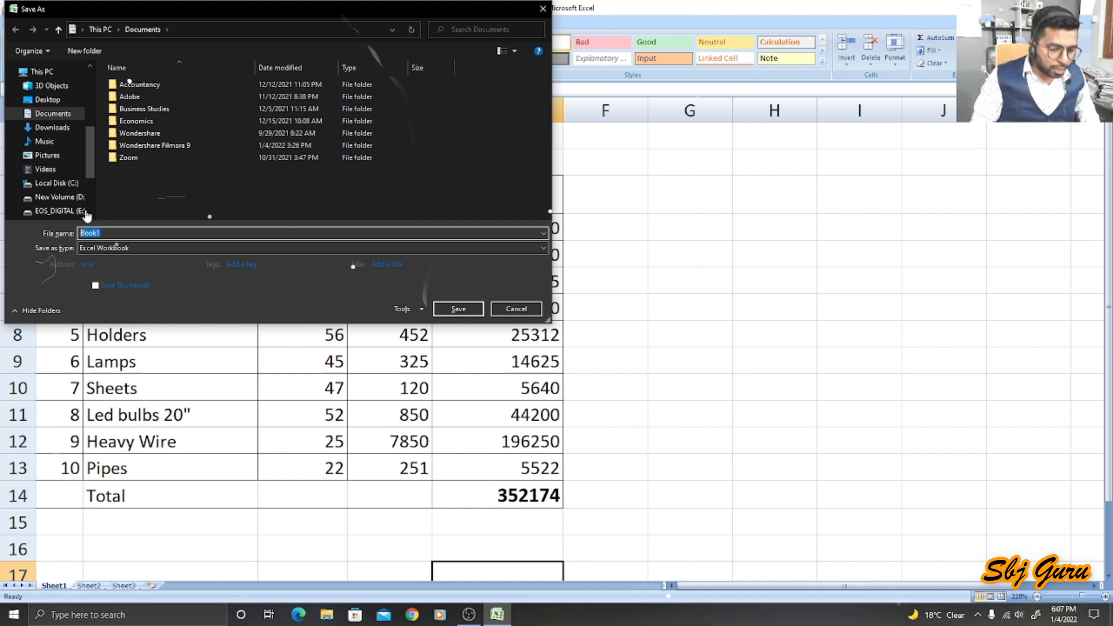
text(purchase list)
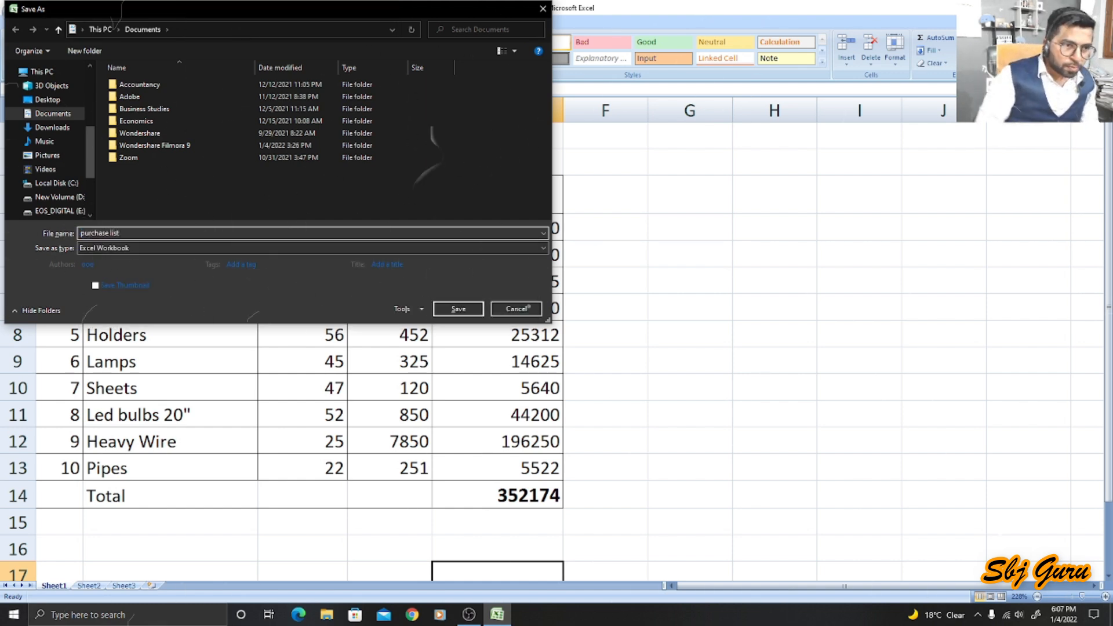
click(457, 308)
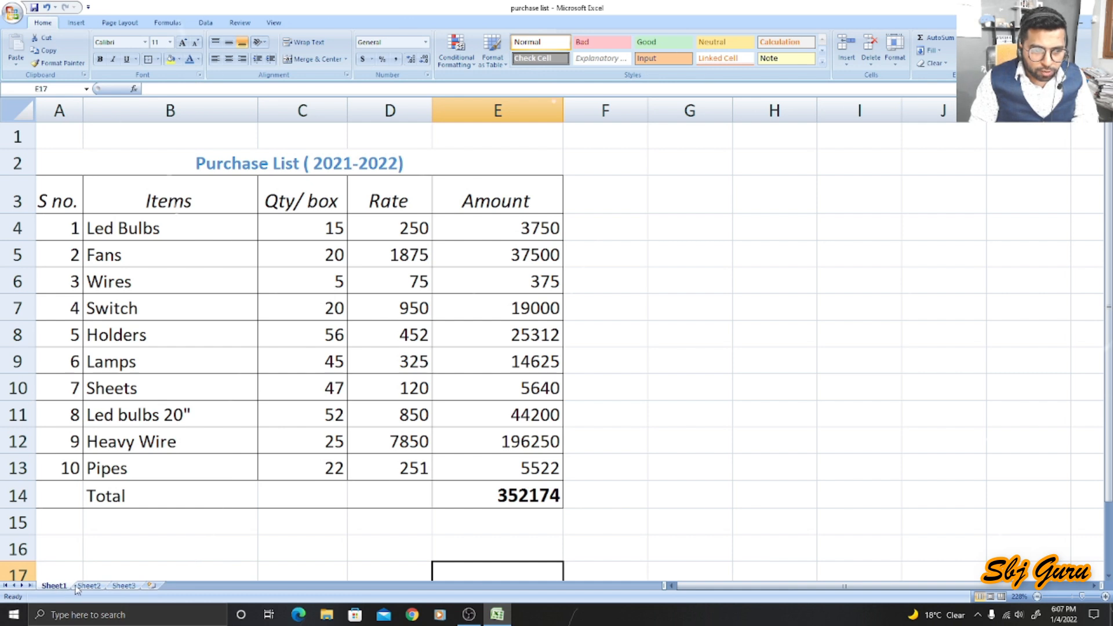
- Check the other worksheets, return to Sheet1 and rename it "purchase list"
click(108, 587)
click(124, 586)
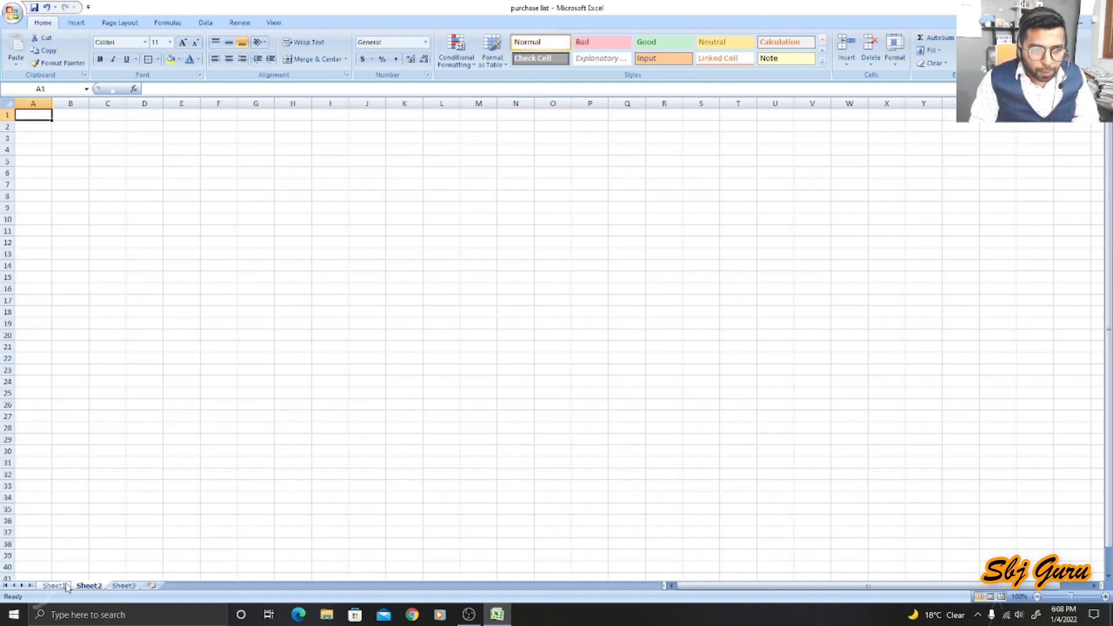
click(66, 587)
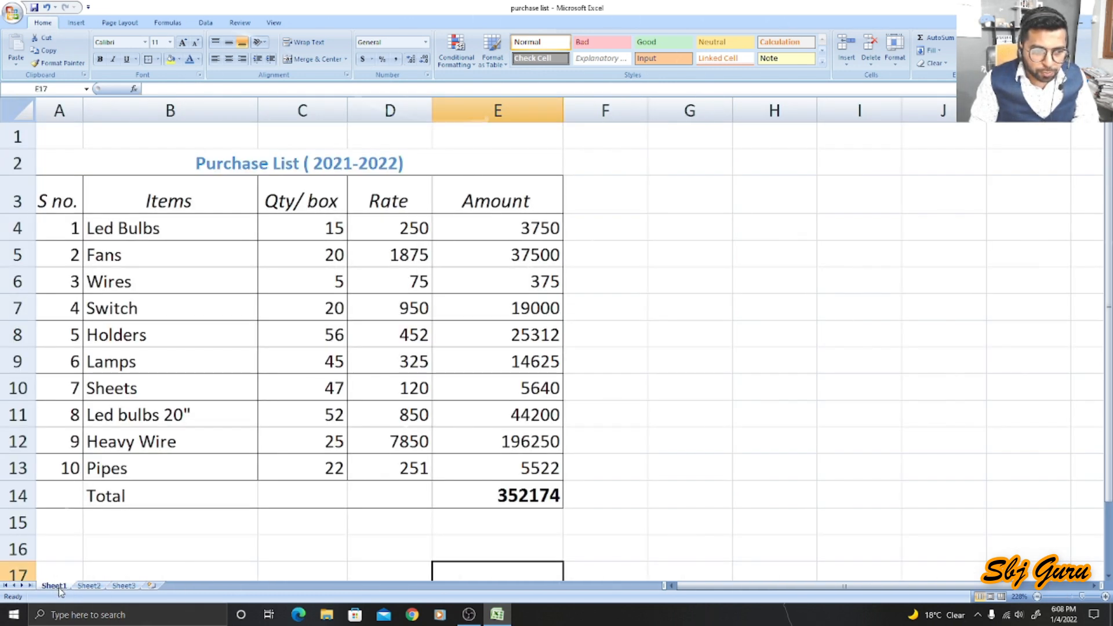
double_click(56, 586)
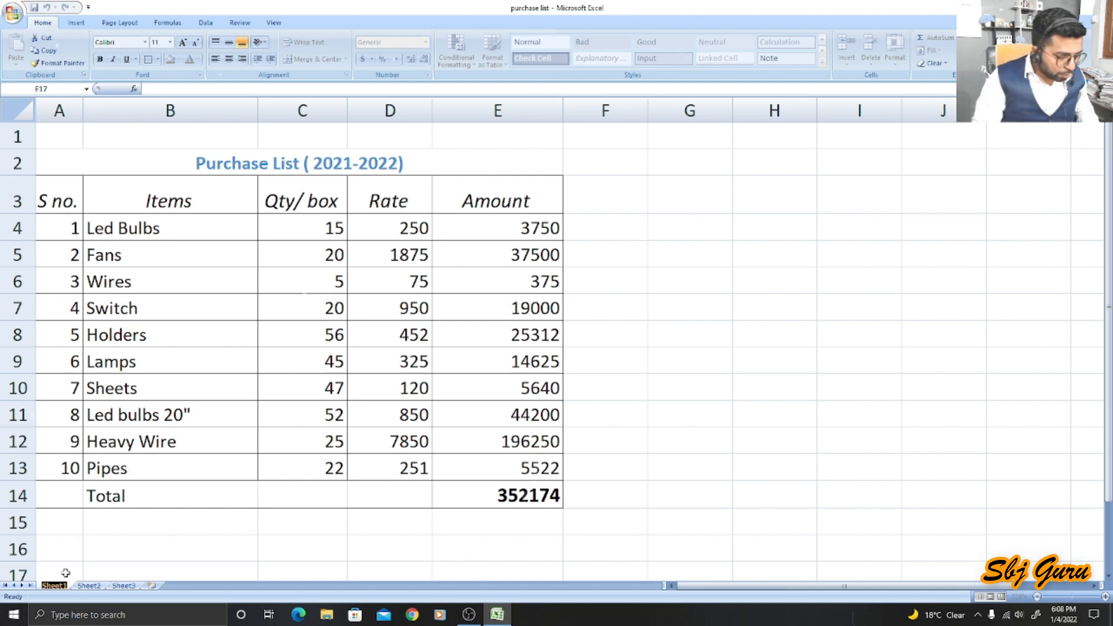
text(purchase list)
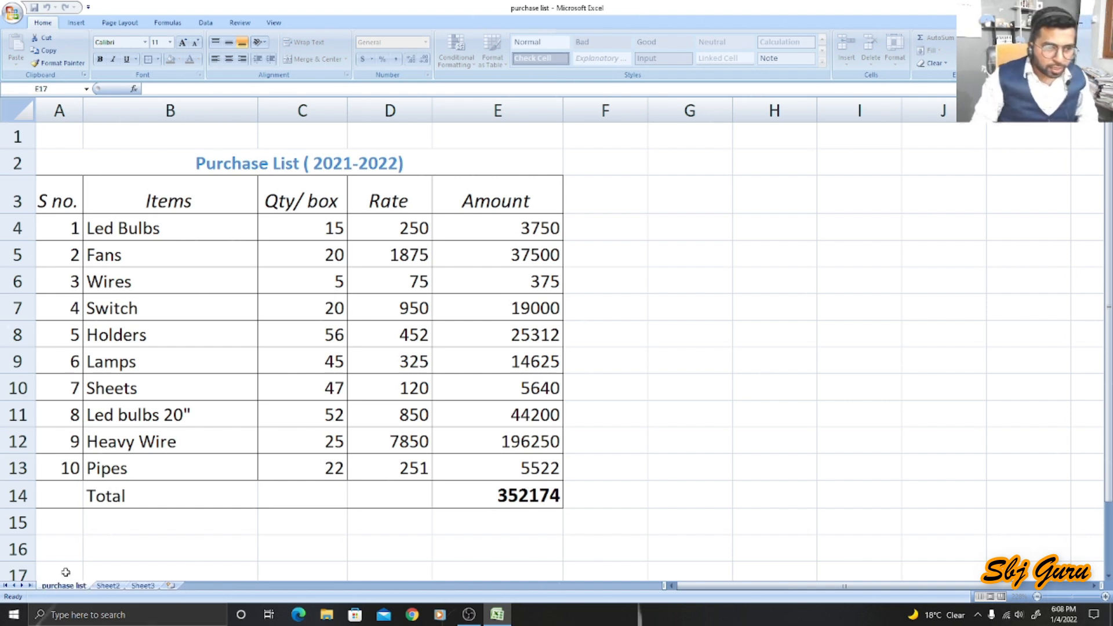
click(279, 570)
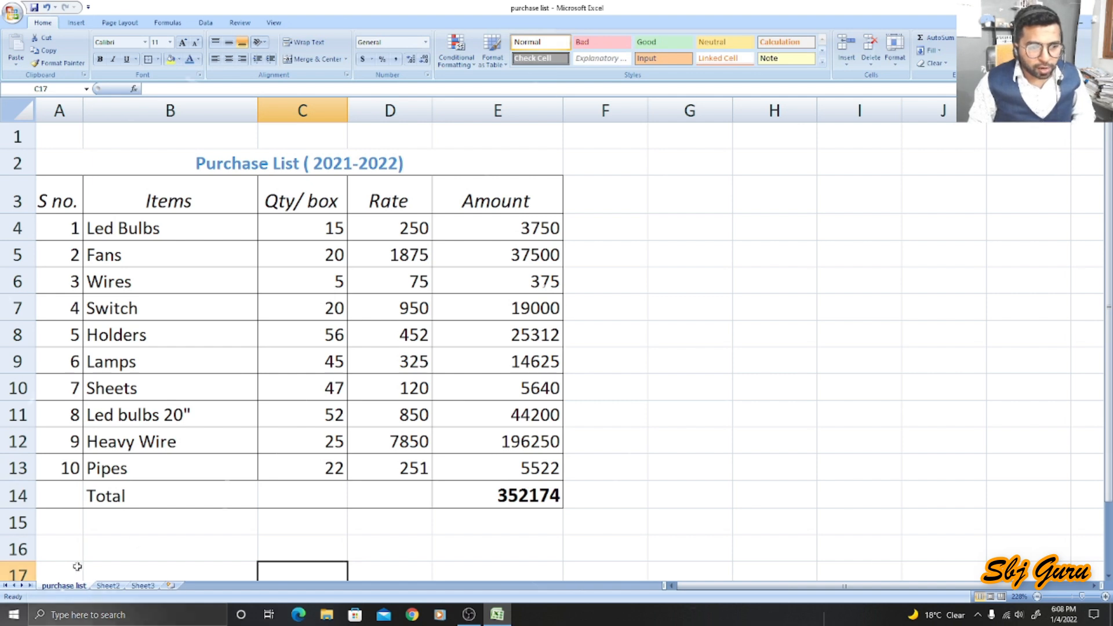
- View the Sheet2 and Sheet3 worksheets and return to the purchase list sheet
click(109, 586)
click(139, 587)
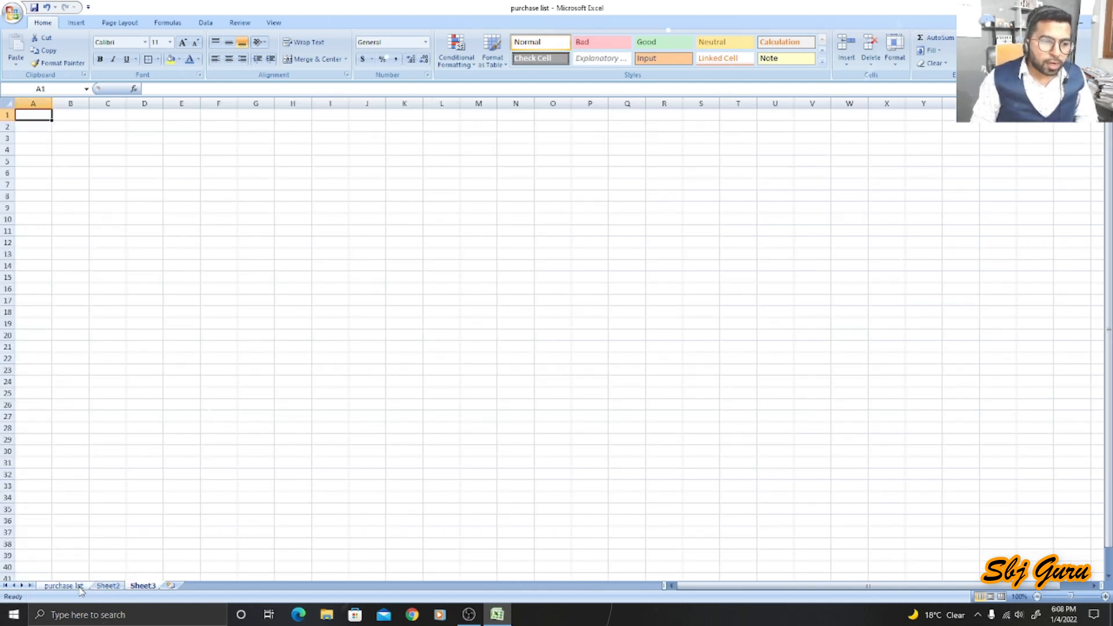
click(87, 586)
click(107, 586)
click(142, 586)
click(63, 587)
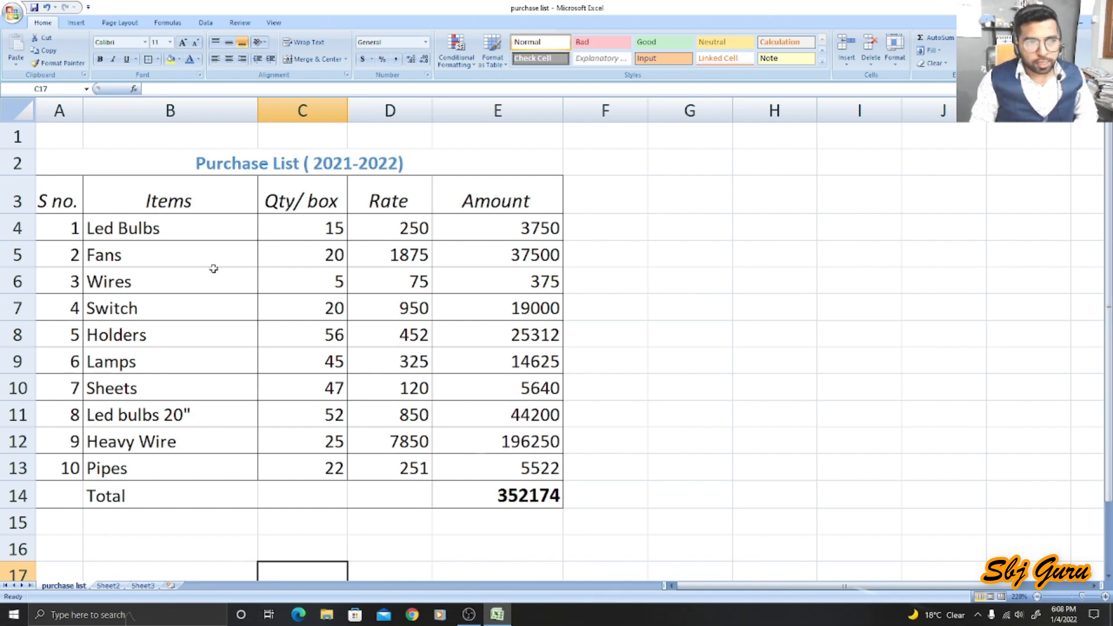
- Set the worksheet zoom to 200%
drag(1083, 597, 1084, 600)
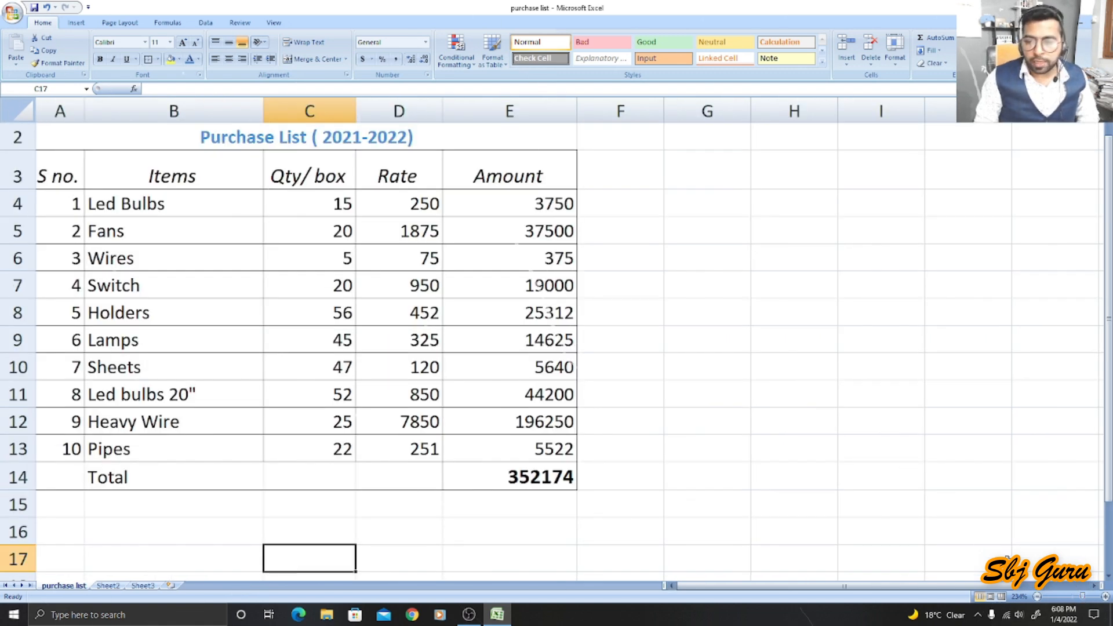
click(1016, 597)
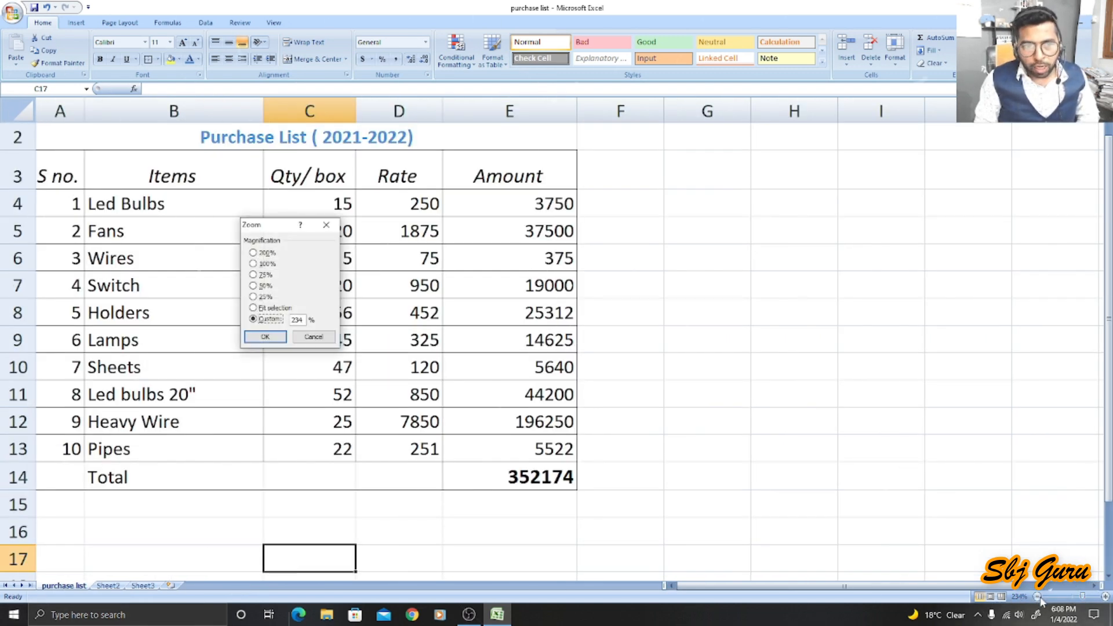
click(265, 337)
click(615, 308)
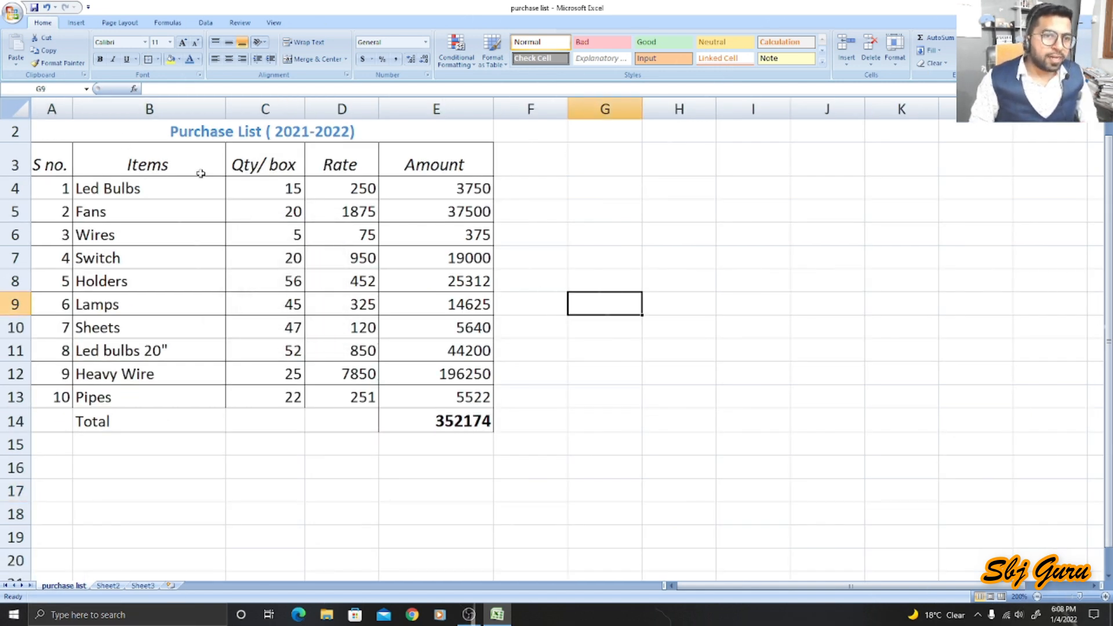
- Open the print settings for the purchase list and close them without printing
click(13, 13)
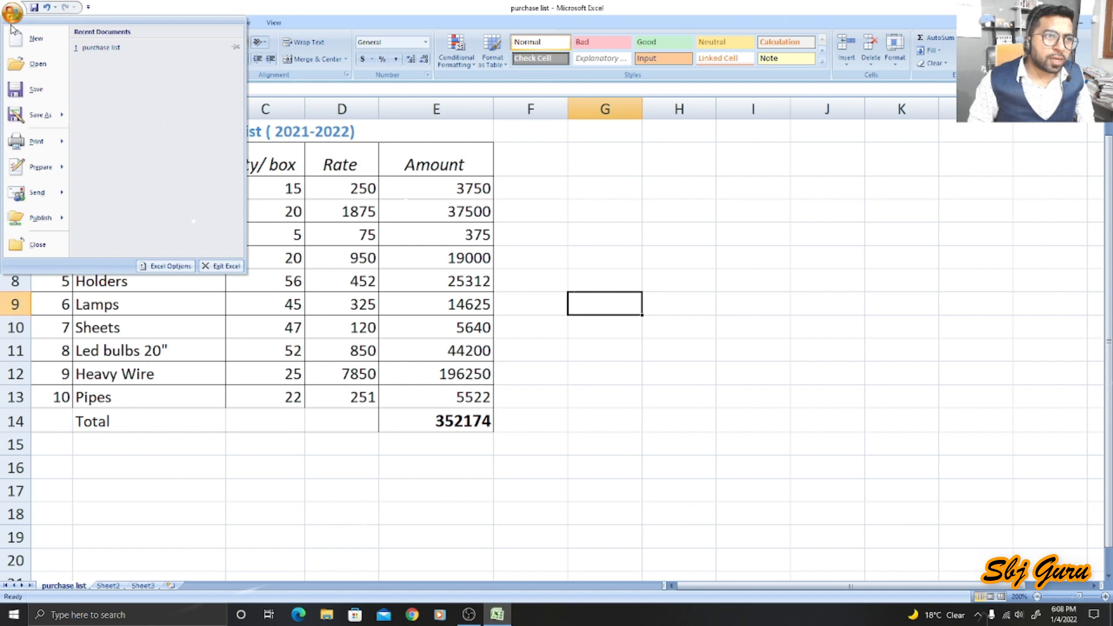
mouse_move(37, 144)
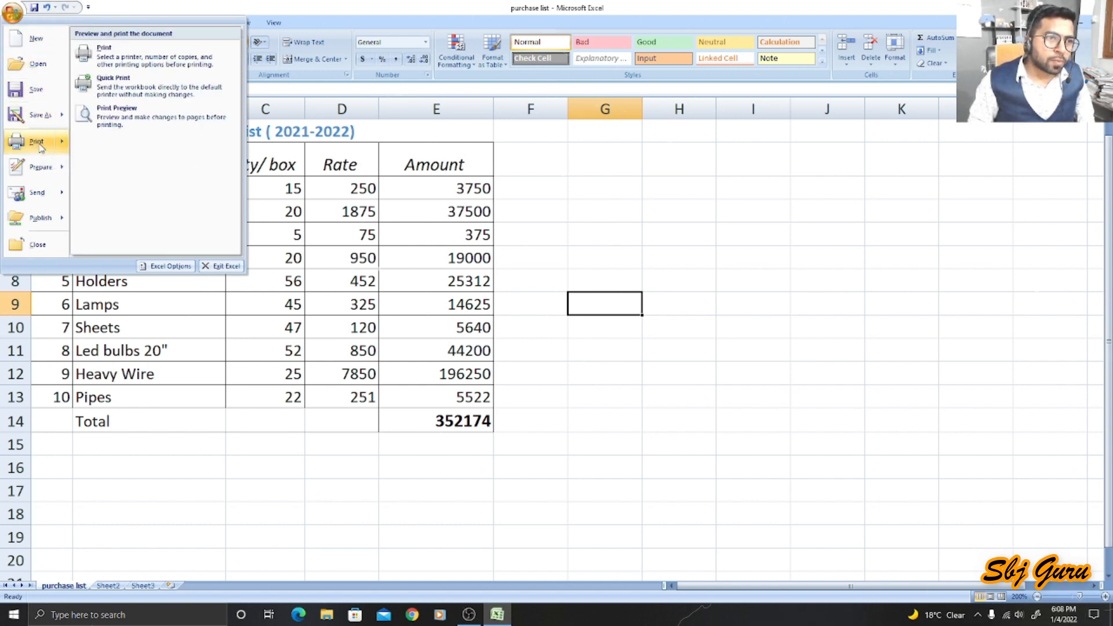
click(37, 142)
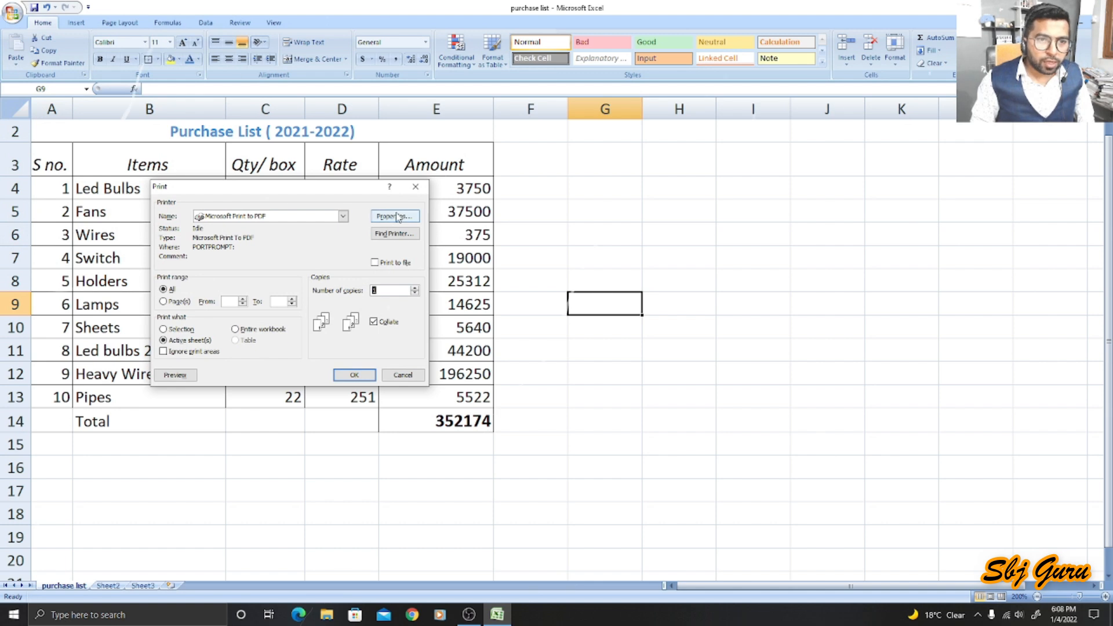
click(413, 189)
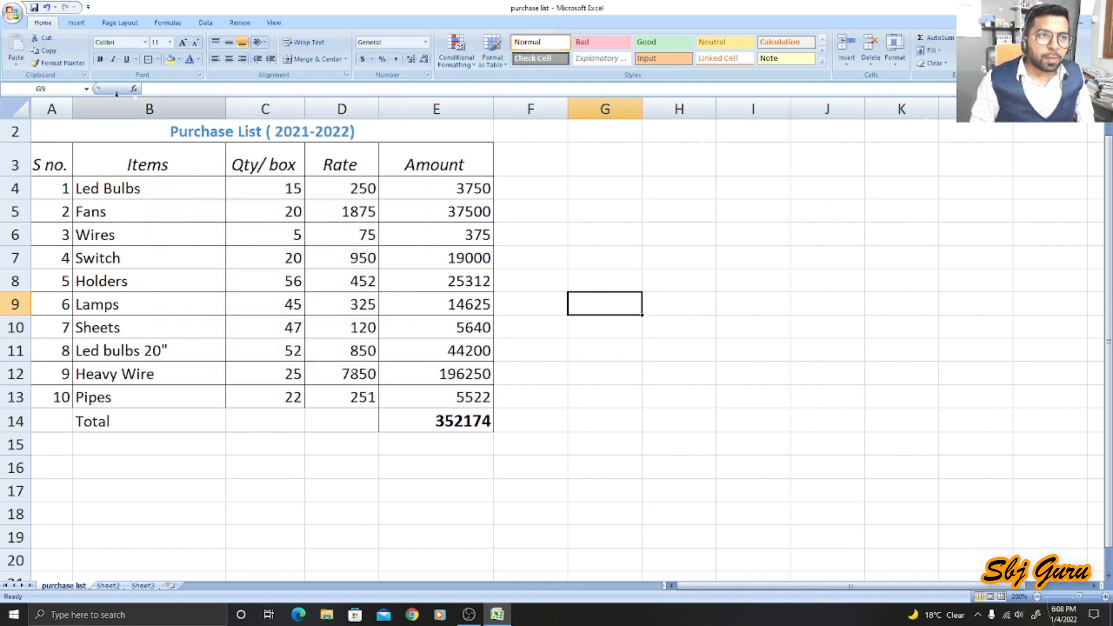
- Open the print preview of the purchase list and show its page margins
click(12, 13)
mouse_move(32, 140)
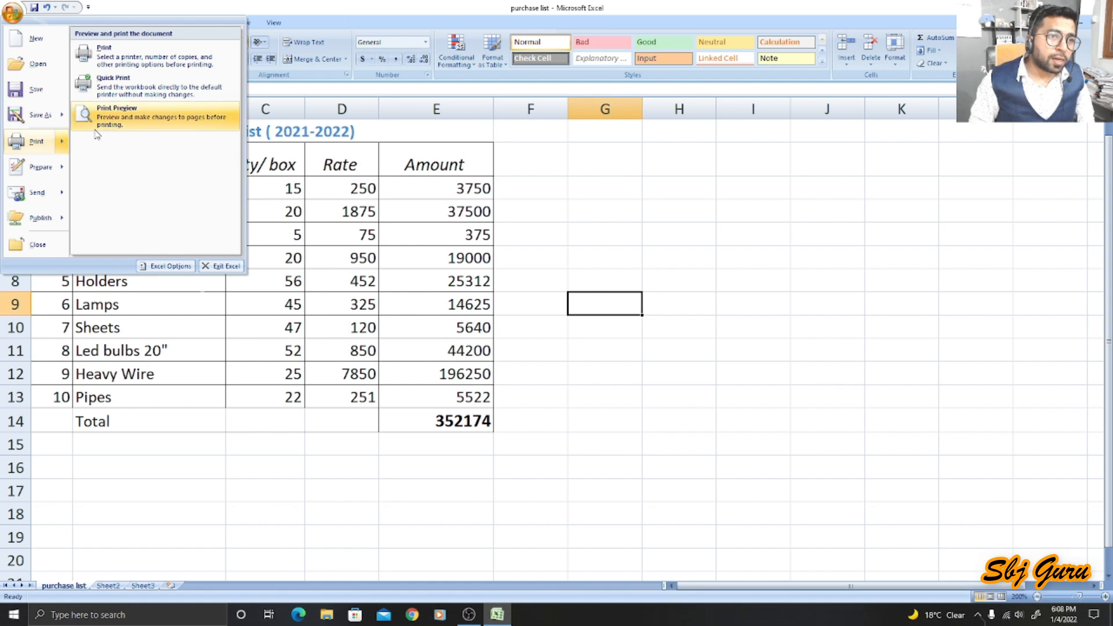
click(116, 122)
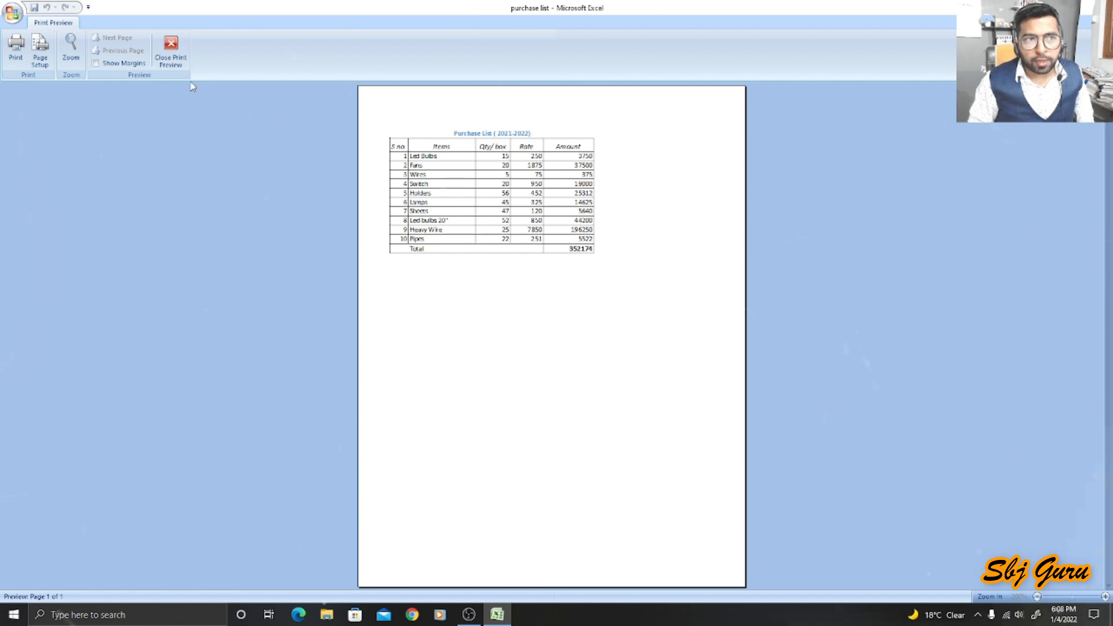
click(119, 64)
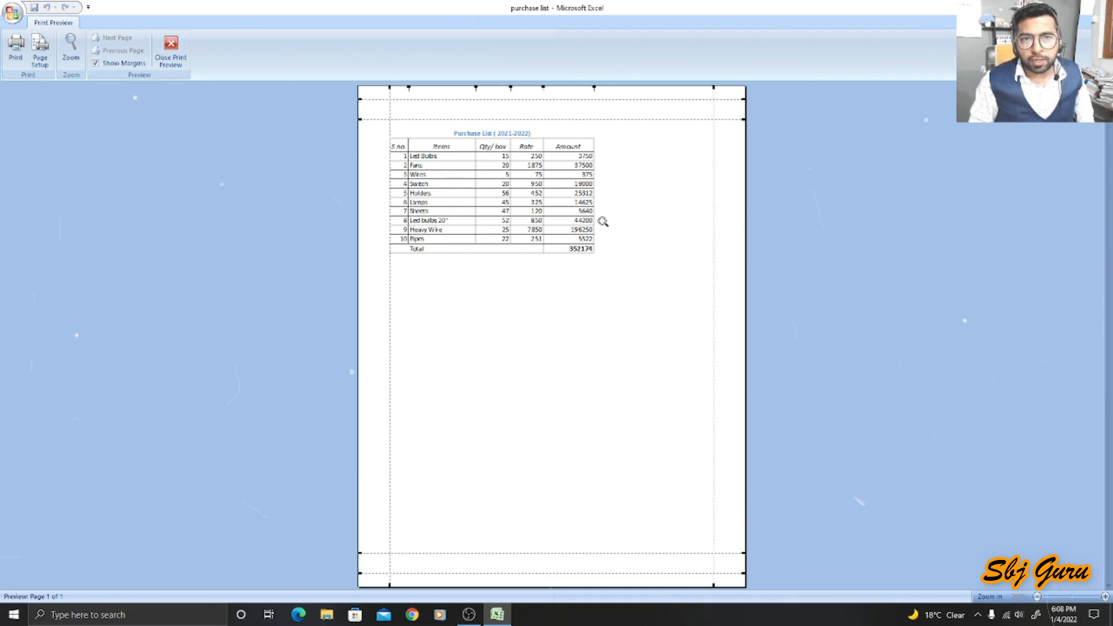
- Narrow the page's top margin to about 0.55 and its left margin to about 0.56, and enlarge the preview
drag(462, 120, 463, 110)
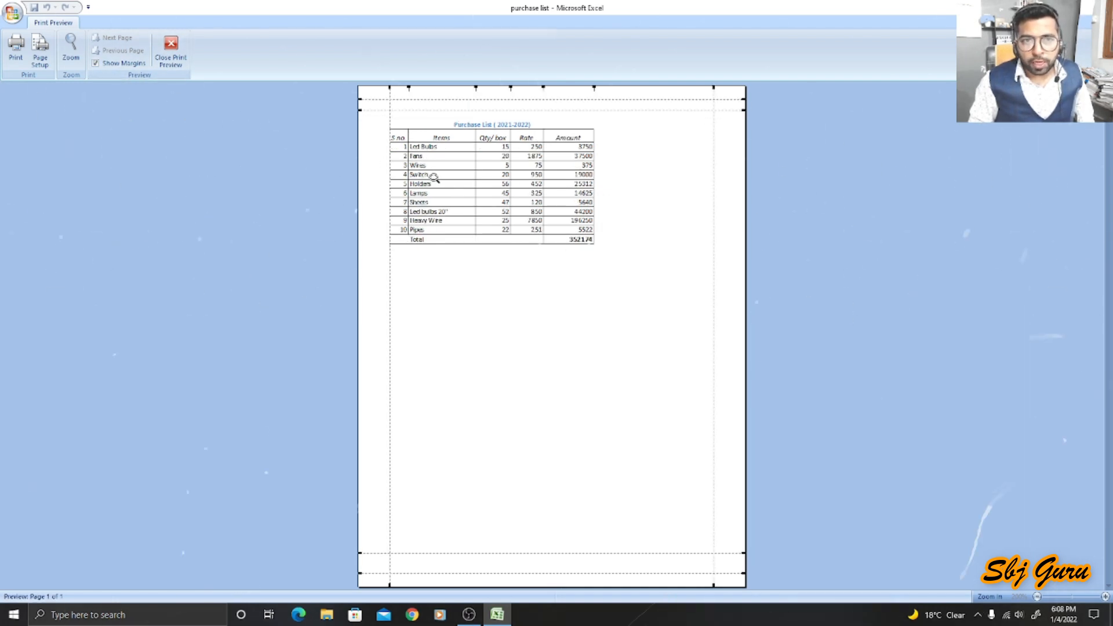
drag(388, 284, 383, 285)
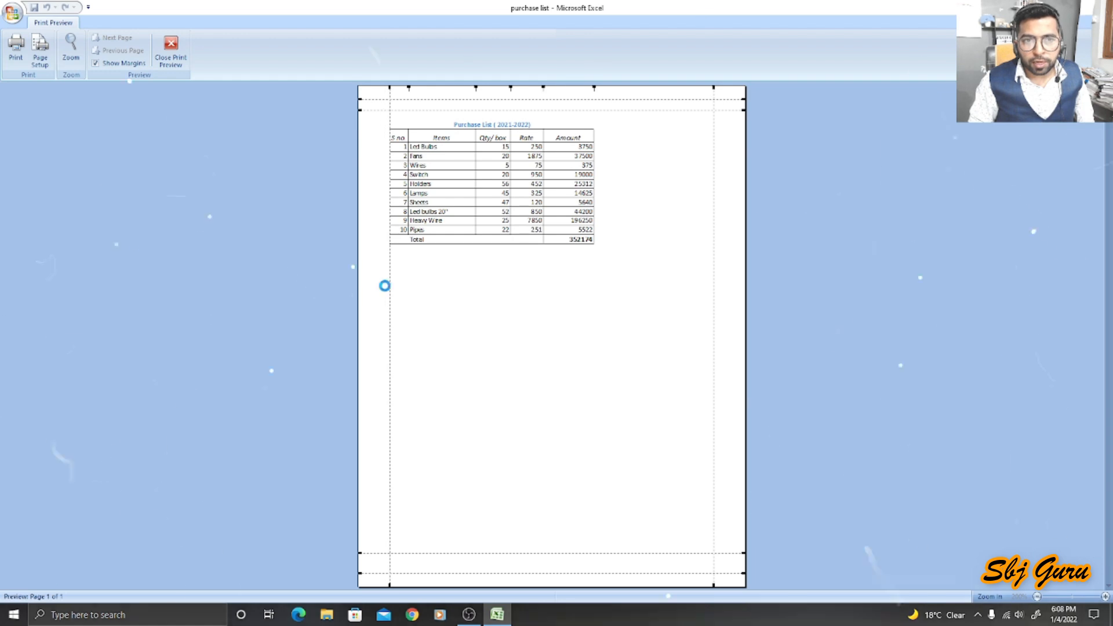
click(71, 51)
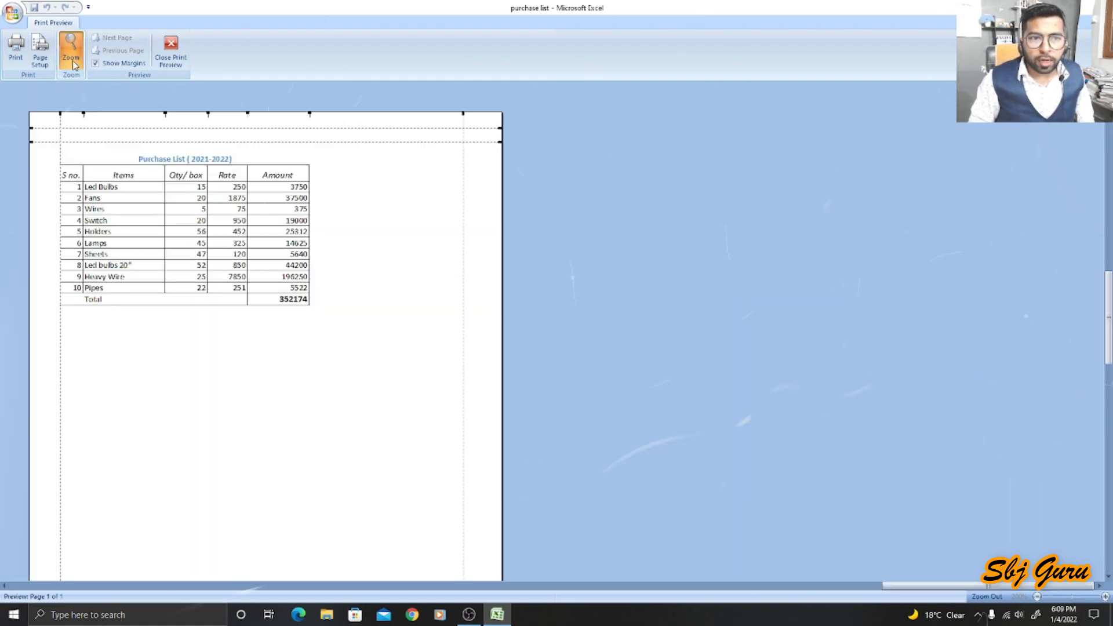
- Close the print preview and examine the dotted page-break lines on the worksheet
click(170, 49)
scroll(571, 296, down, 15)
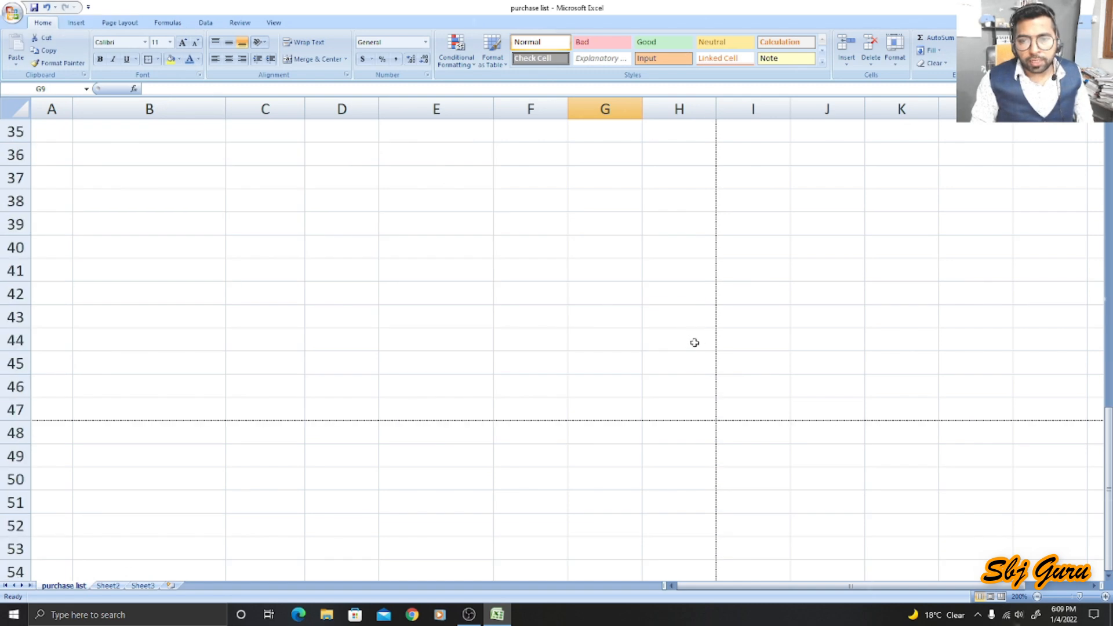
scroll(708, 342, up, 2)
click(718, 278)
scroll(522, 278, up, 5)
scroll(80, 127, up, 6)
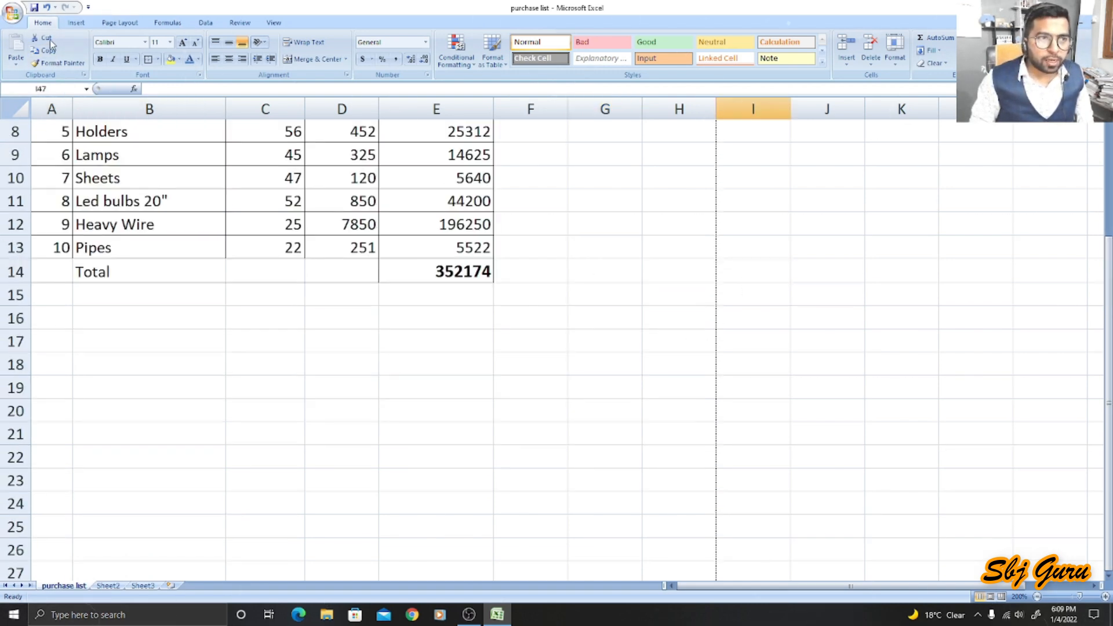
- Reopen the print preview and review the Page, Margins and Header/Footer settings in Page Setup
click(12, 14)
mouse_move(36, 142)
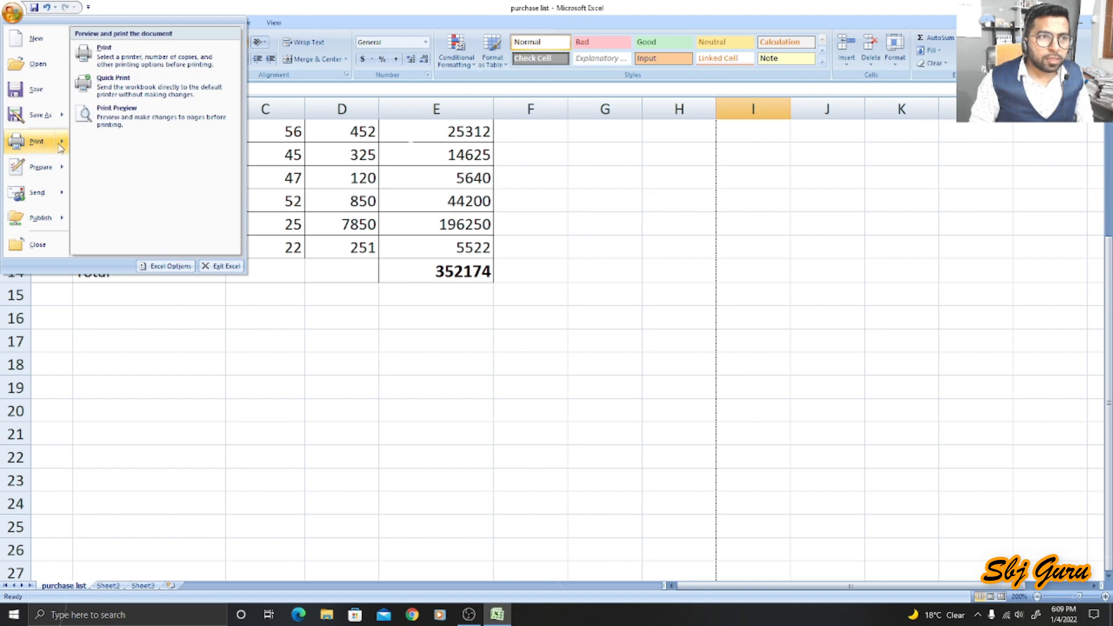
click(144, 119)
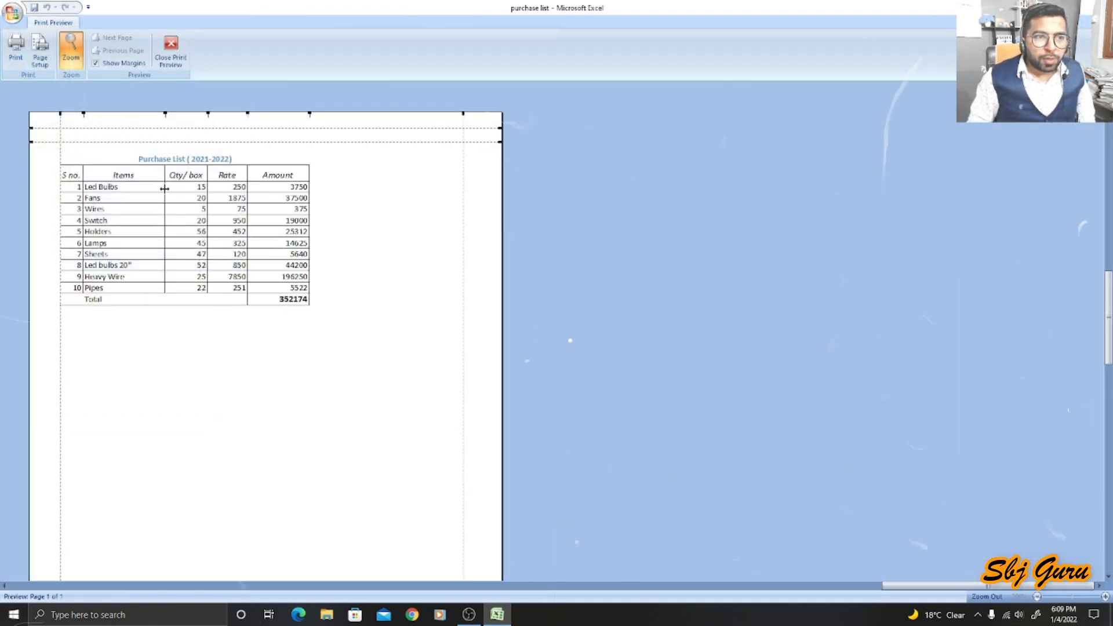
click(42, 65)
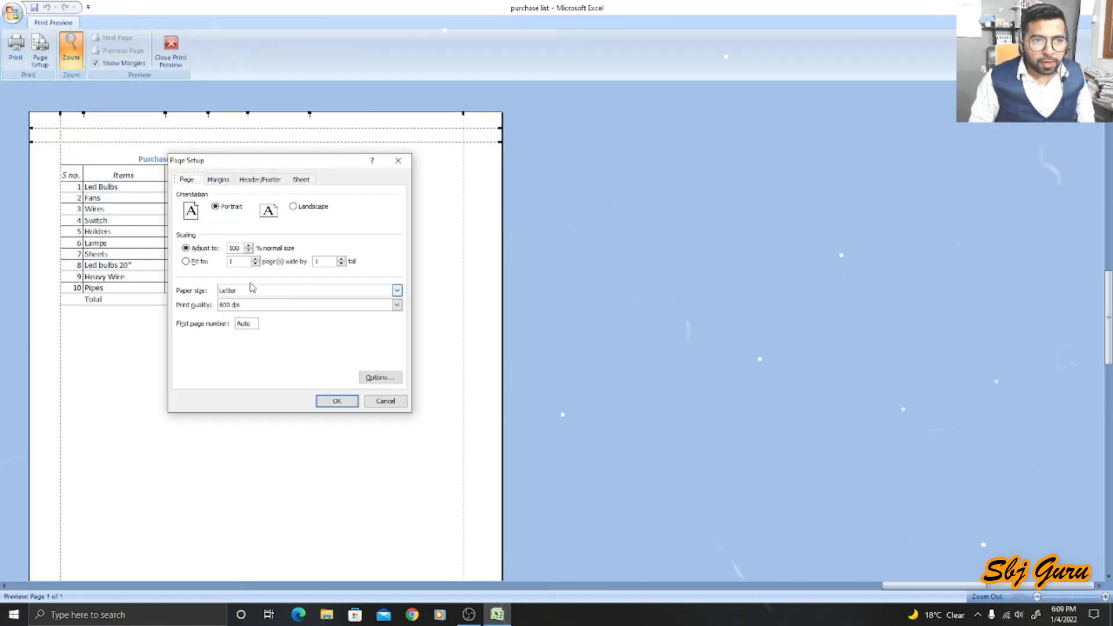
click(220, 179)
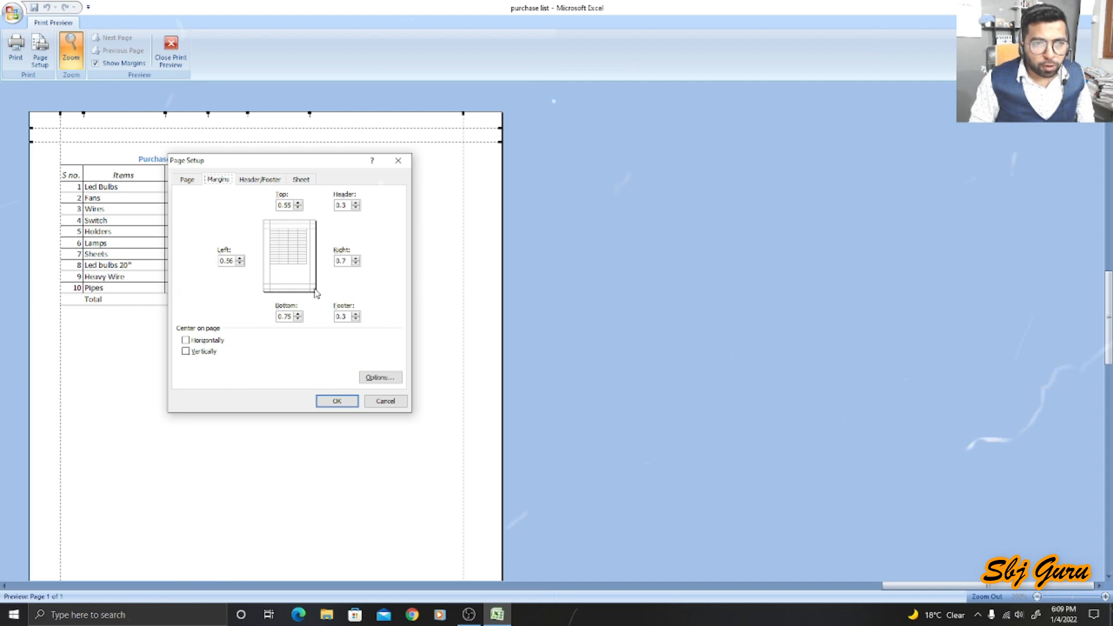
click(257, 180)
click(218, 180)
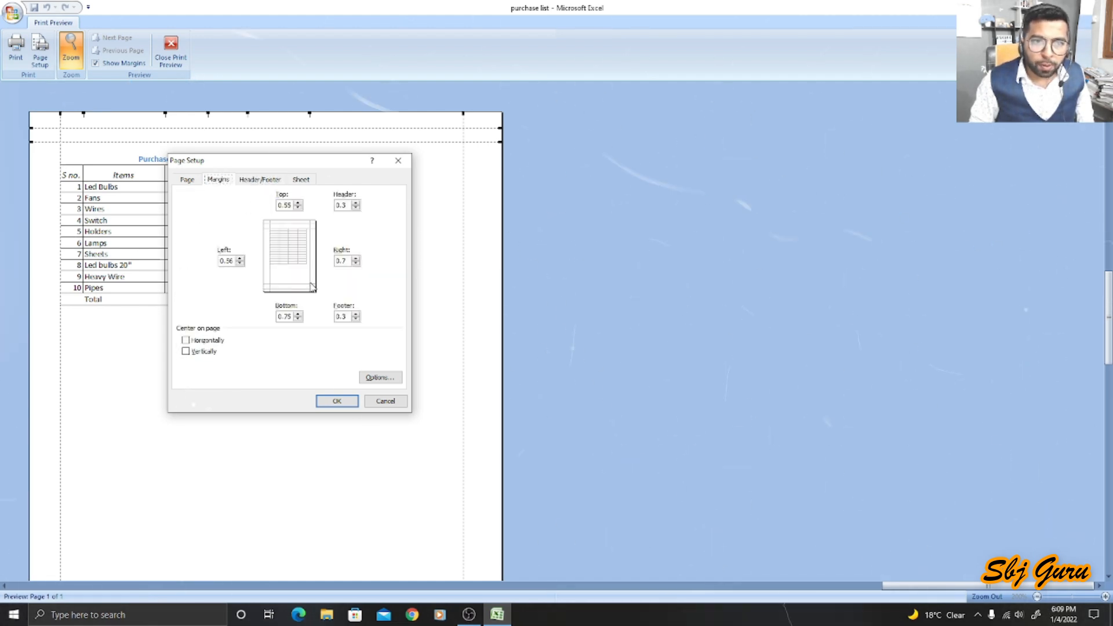
- Try a larger left margin in Page Setup and discard the change
click(239, 262)
click(241, 259)
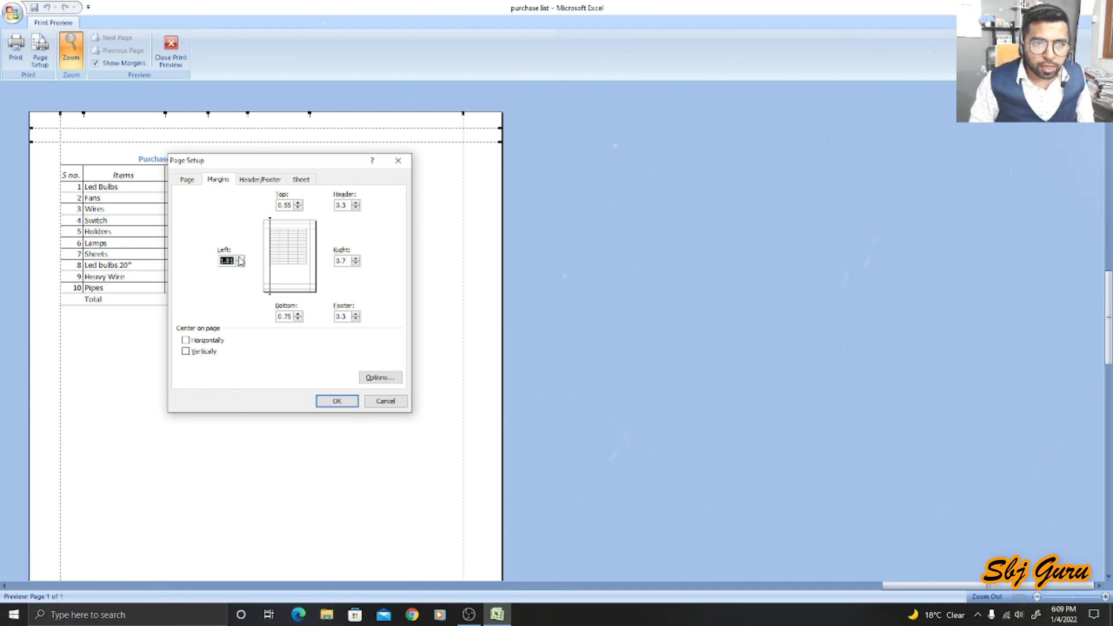
click(400, 162)
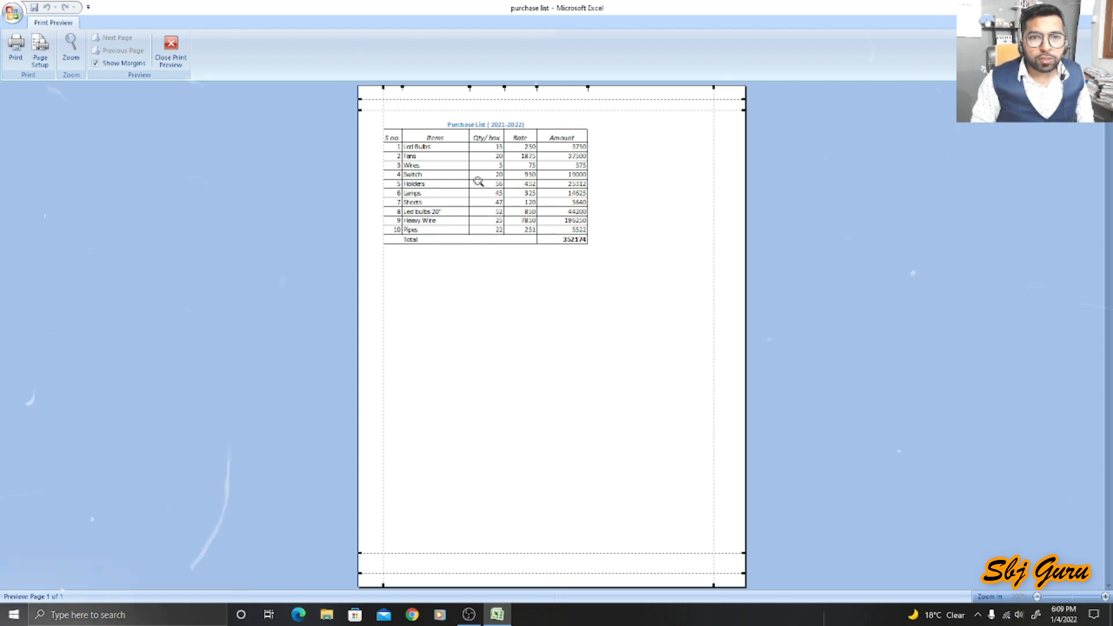
- Open the print settings from the preview, pick the Microsoft Print to PDF printer and the Selection option, and cancel
click(16, 52)
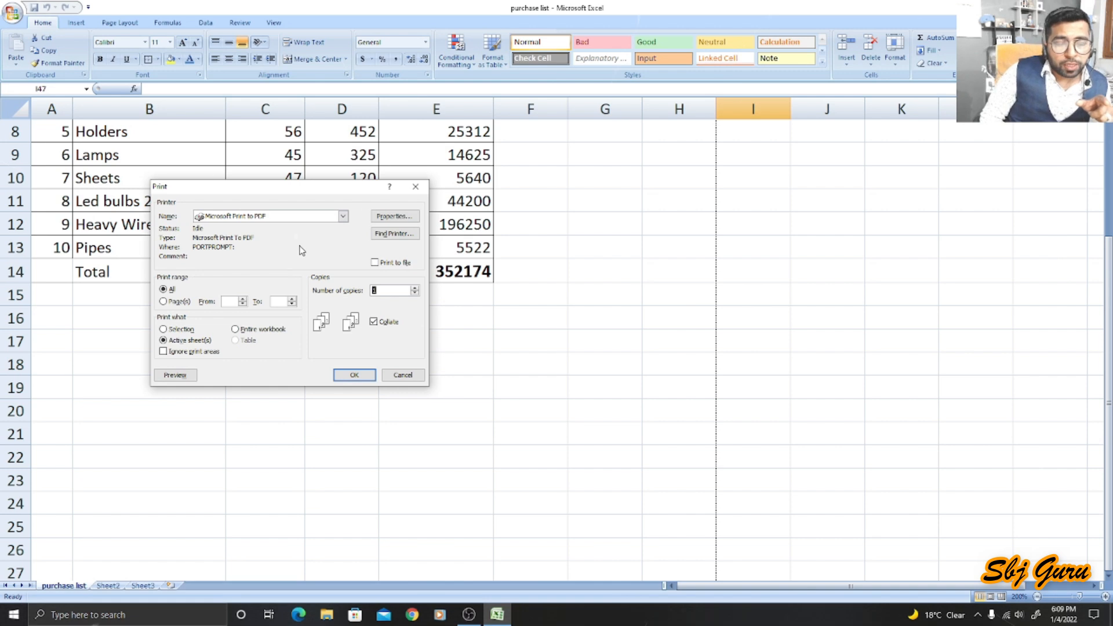
click(344, 216)
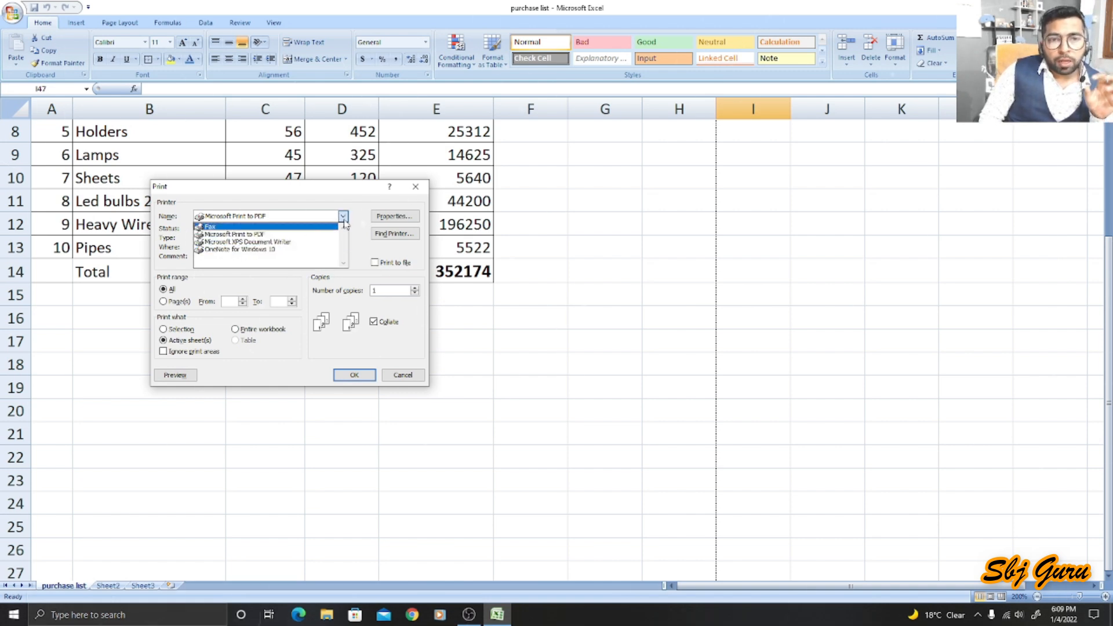
click(299, 237)
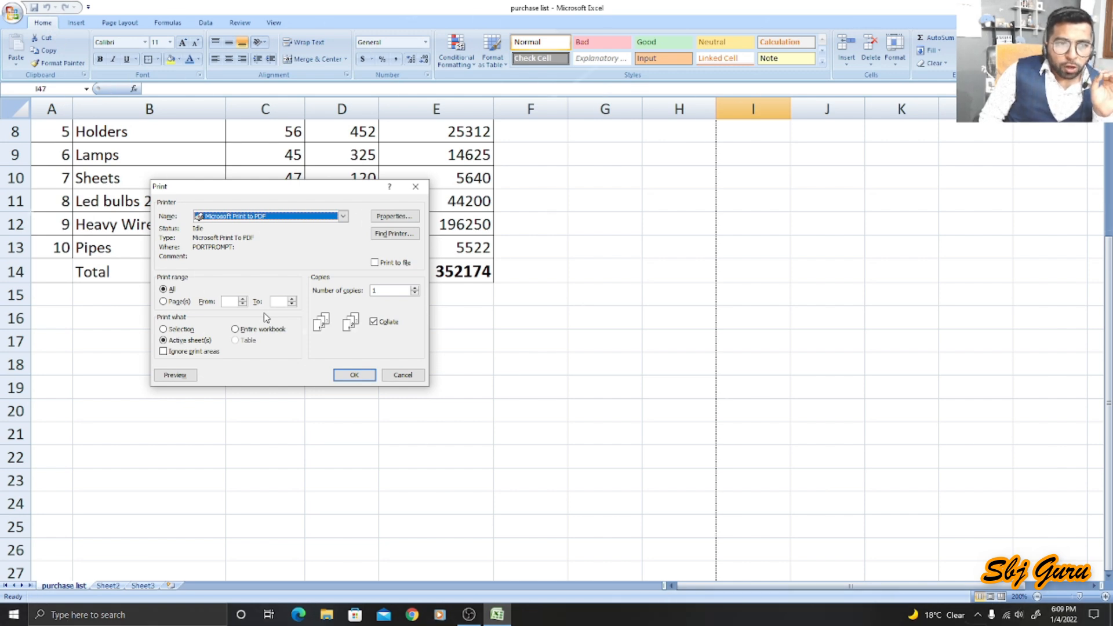
click(163, 329)
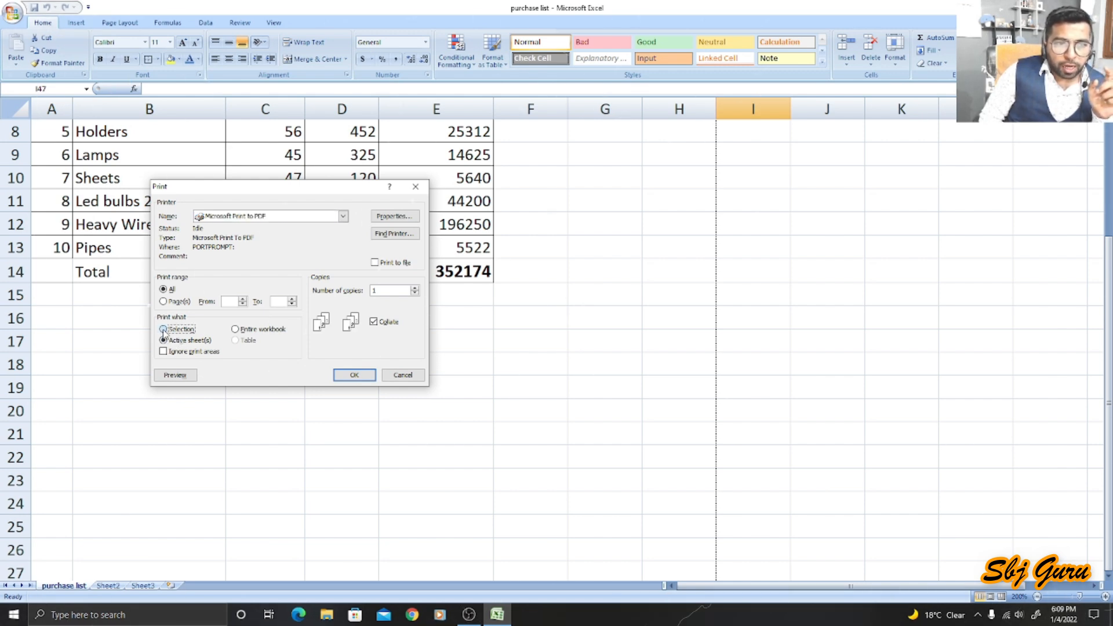
click(419, 190)
- Select the purchase list A2:E14 and set the print options to Selection, pages 1 to 1
scroll(128, 237, up, 3)
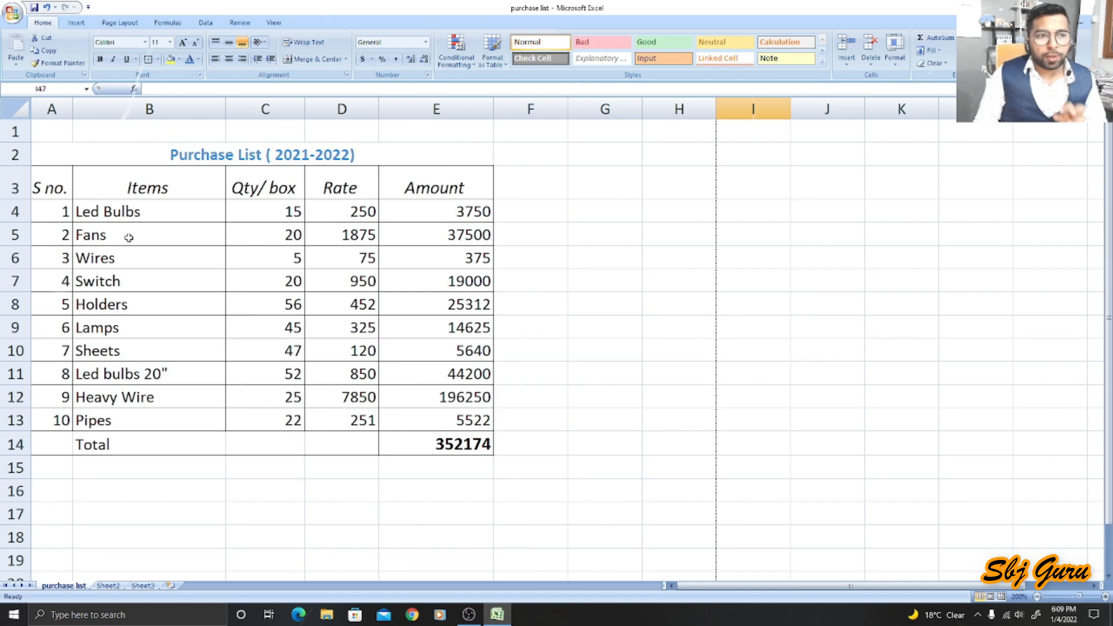
drag(54, 145, 462, 444)
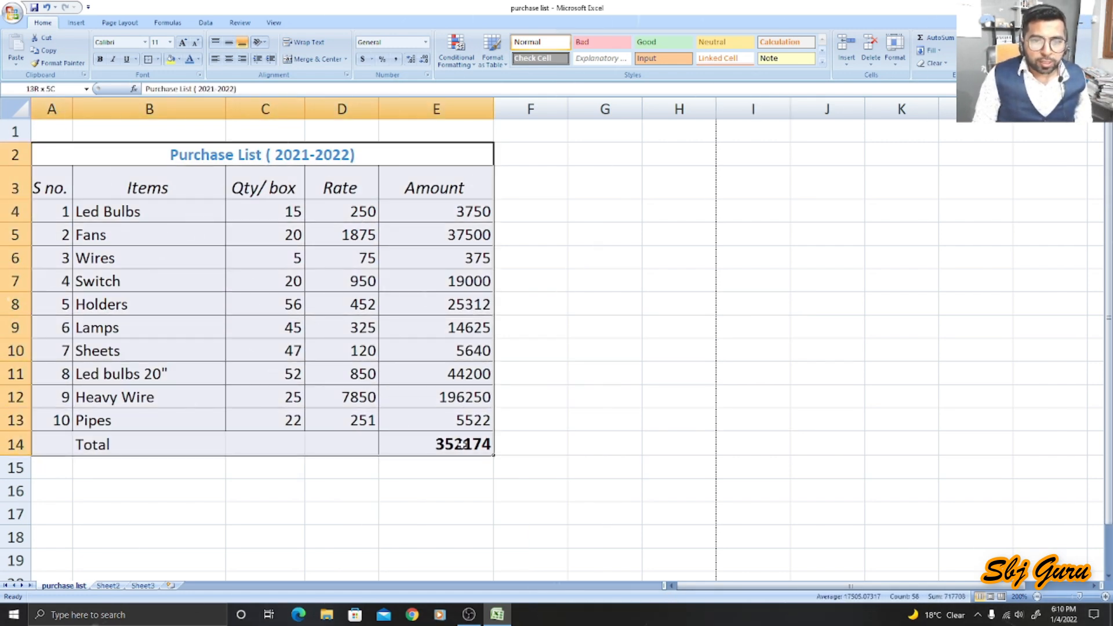
click(12, 16)
click(33, 143)
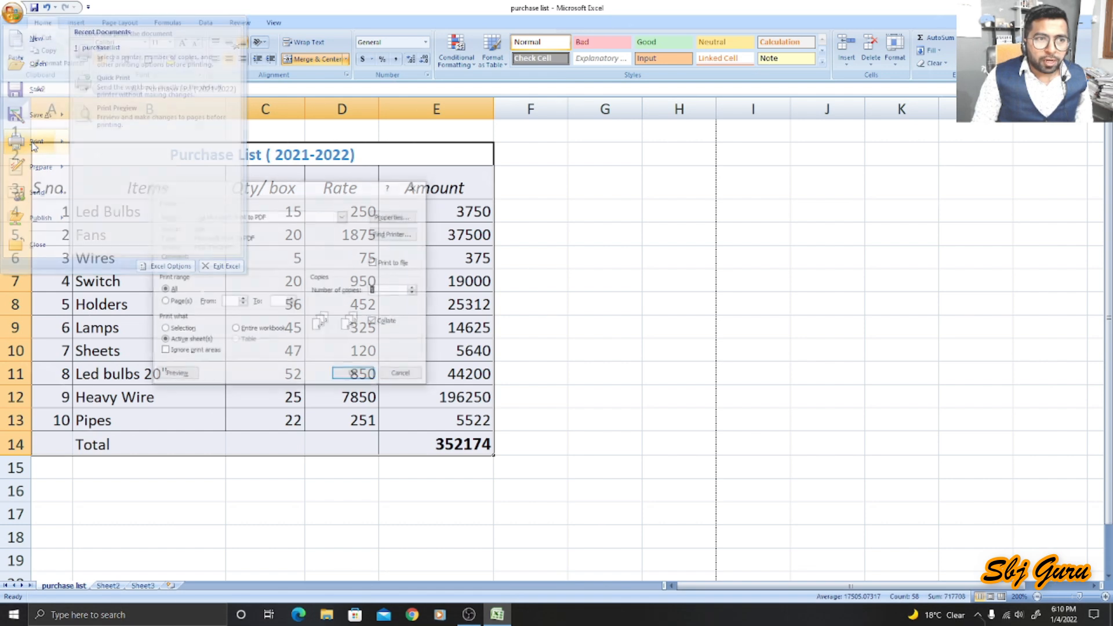
click(164, 329)
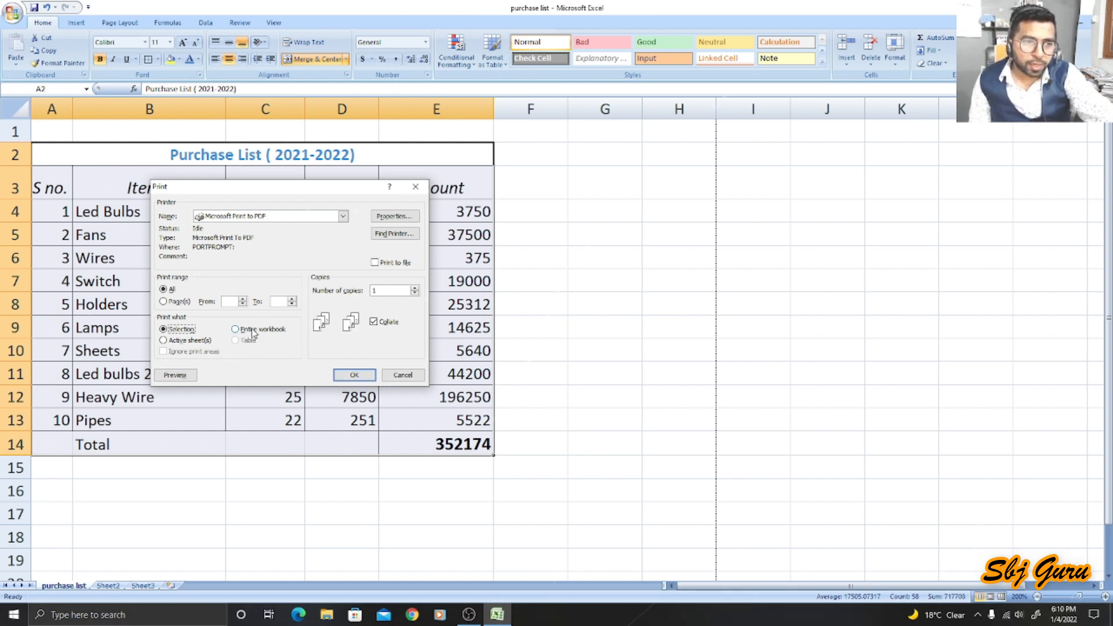
click(164, 302)
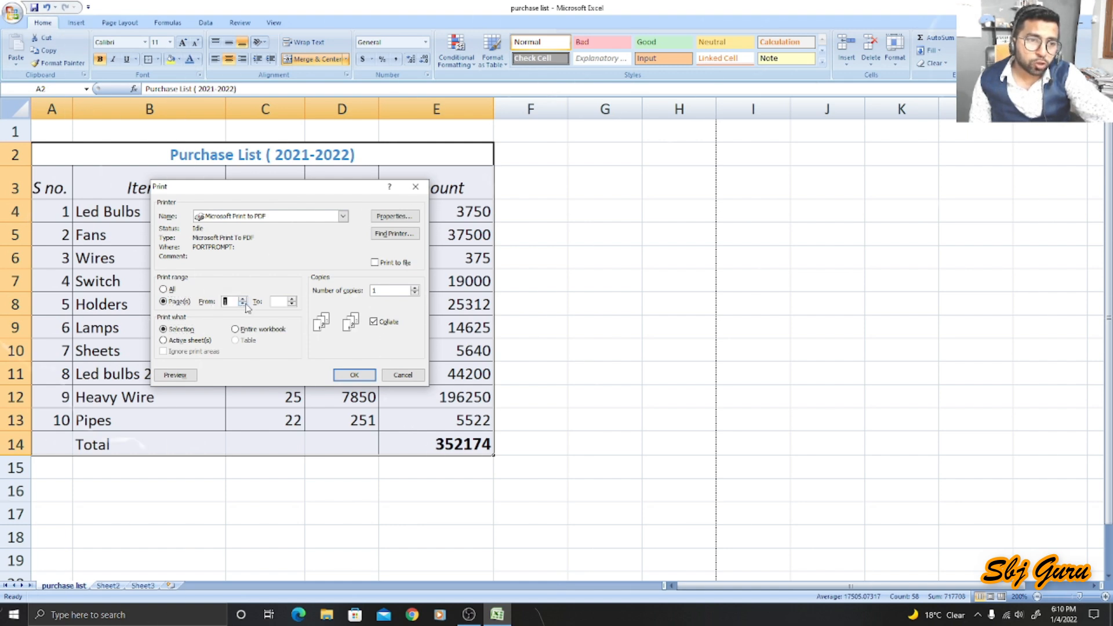
click(293, 299)
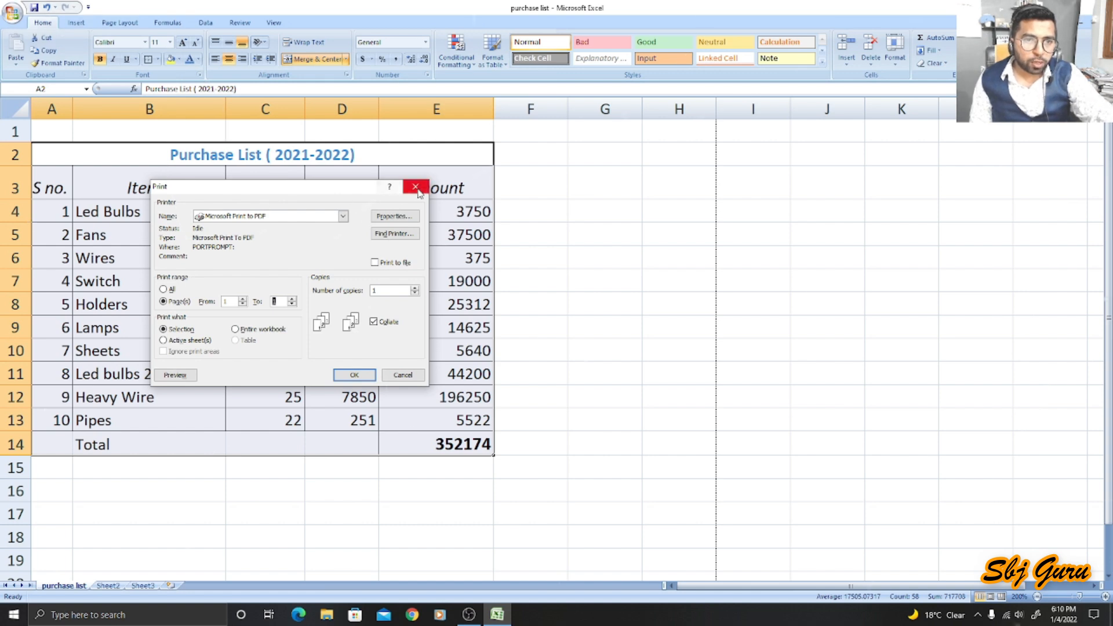
- Compare the Landscape and Portrait orientations in the printer properties and close the print settings without printing
click(393, 216)
click(287, 249)
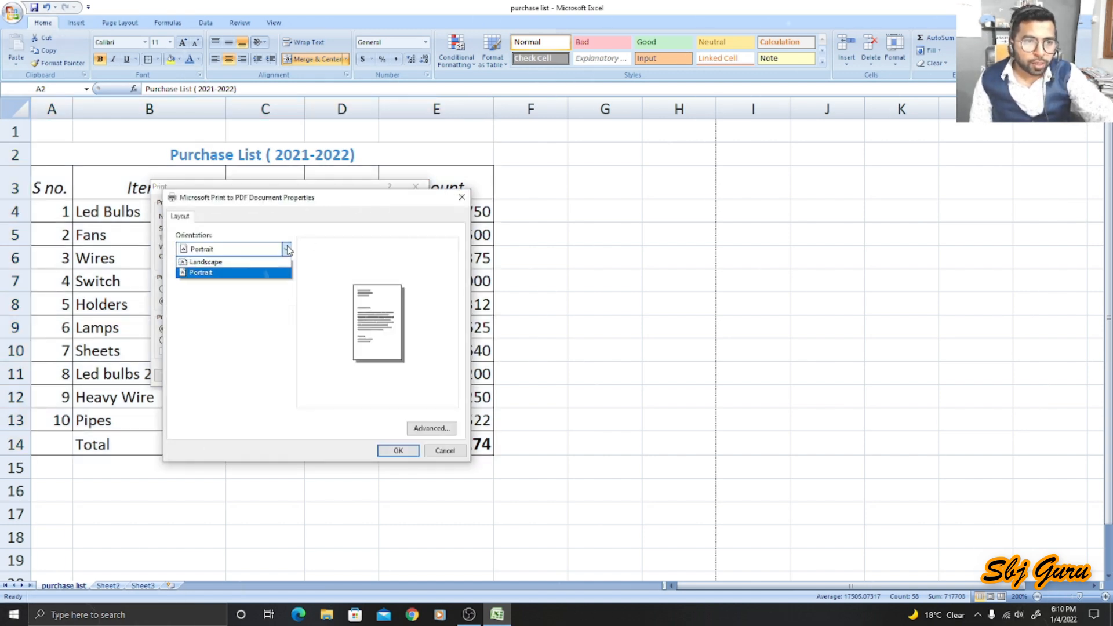
click(262, 261)
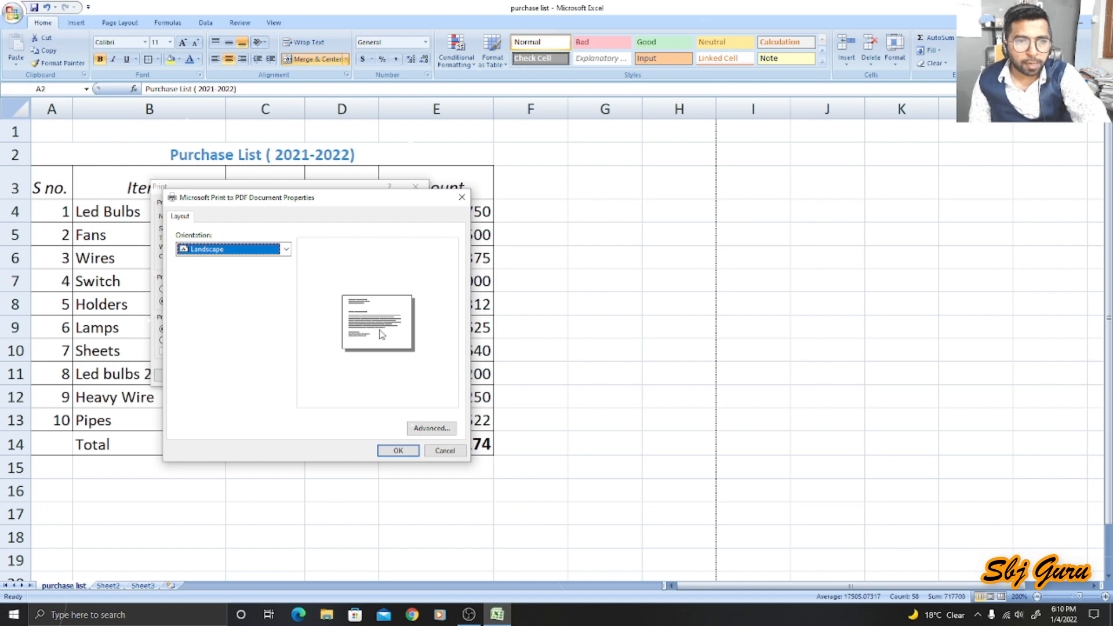
click(286, 250)
click(258, 273)
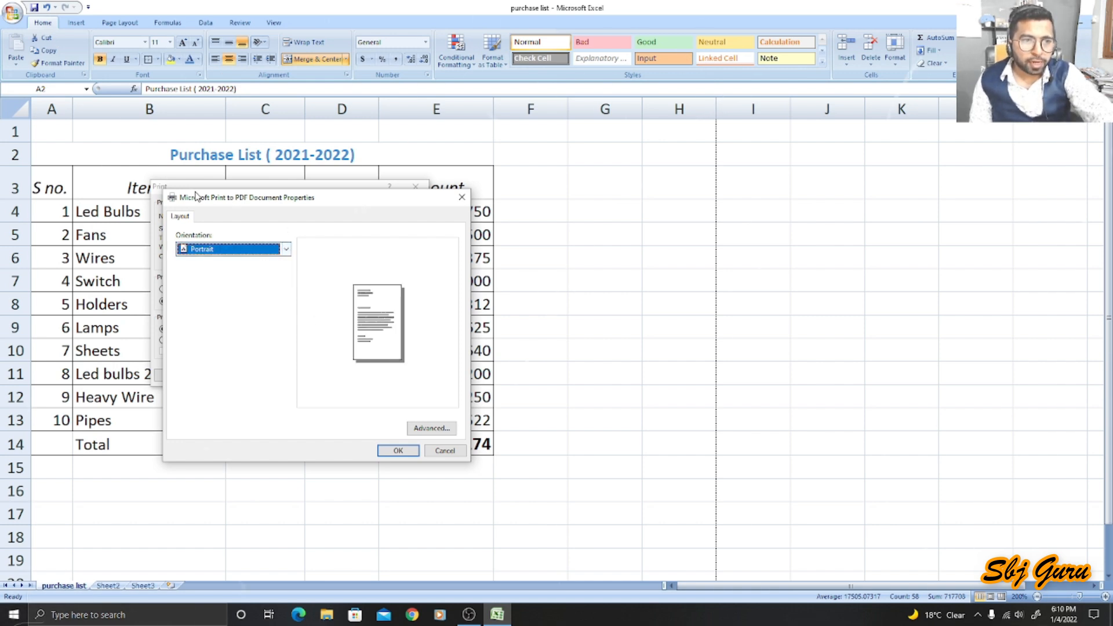
click(435, 454)
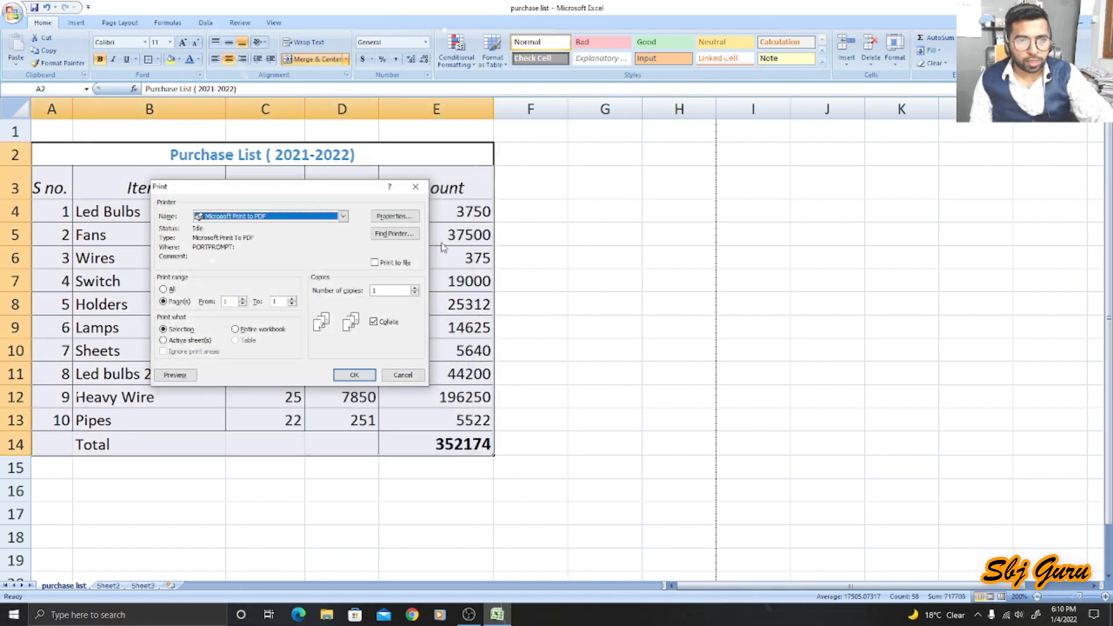
click(416, 186)
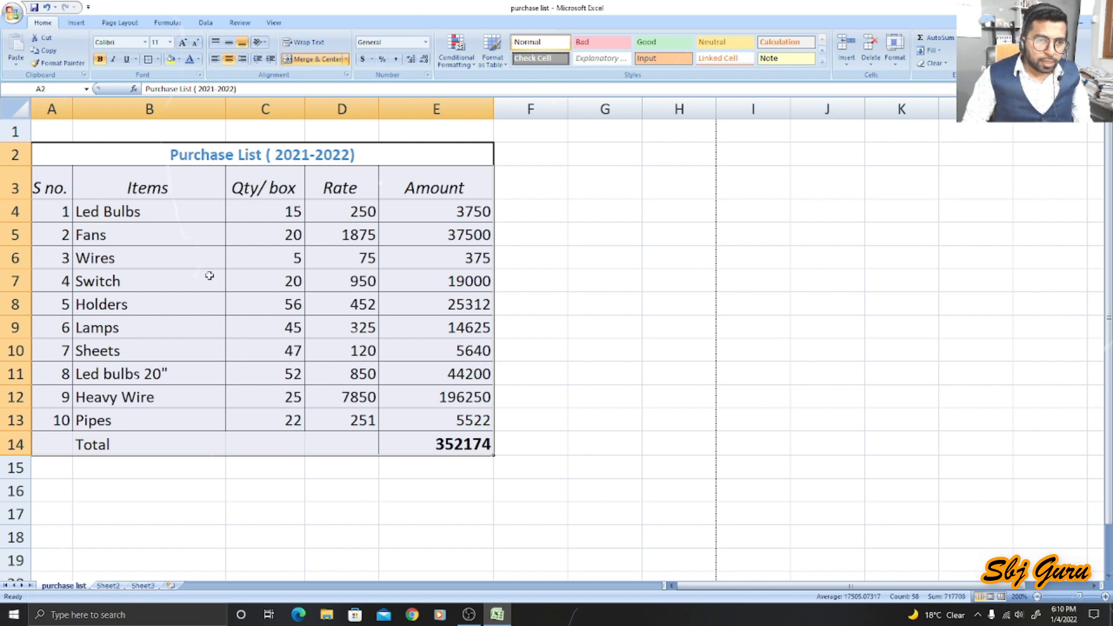
click(625, 275)
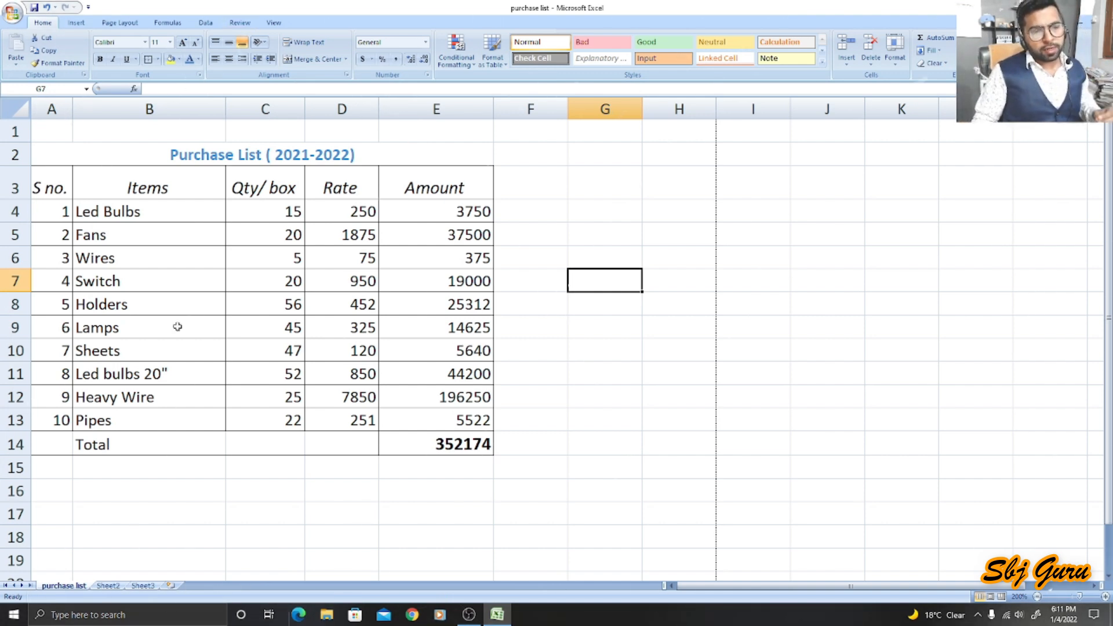
mouse_move(470, 616)
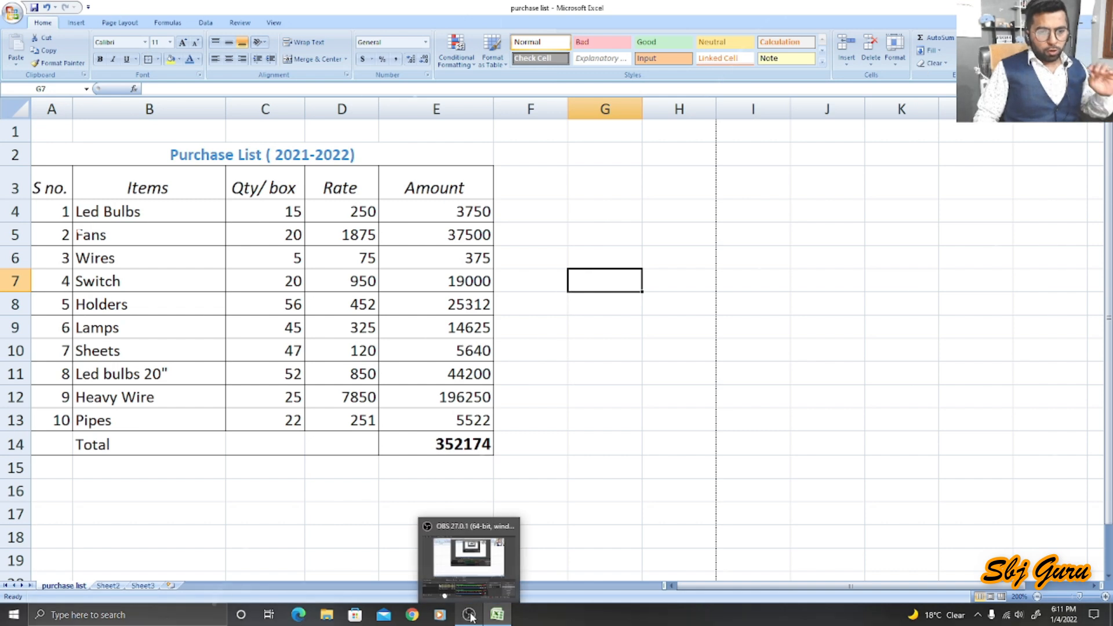